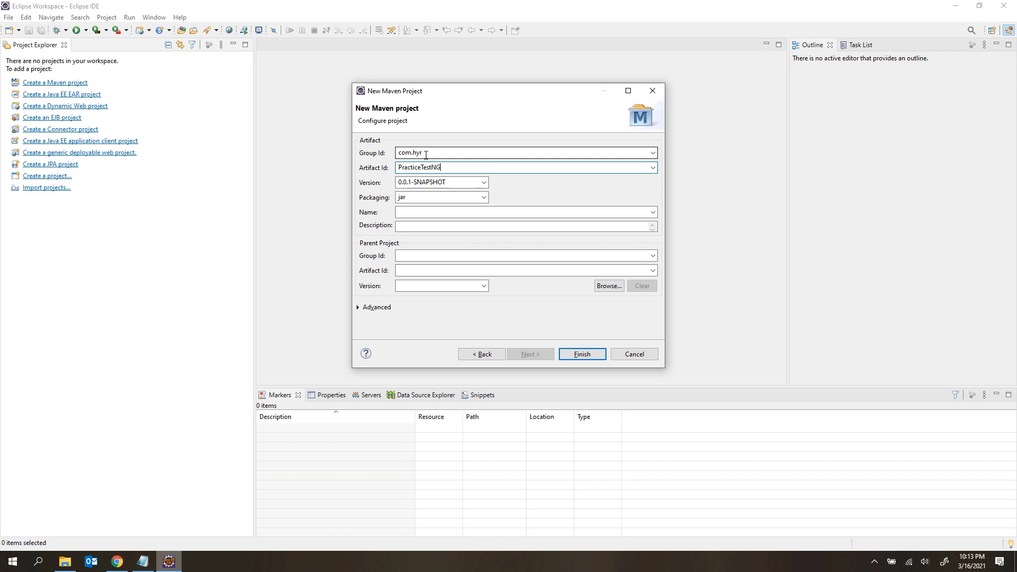
- Set the Maven project's artifact ID and name to PracticeTestNG, add the description "For practicing testng framework", and create the project
{"action": "type", "text": "iceTestNG"}
{"action": "key", "text": "ctrl+a"}
{"action": "key", "text": "ctrl+c"}
{"action": "left_click", "coordinate": [420, 212]}
{"action": "key", "text": "ctrl+v"}
{"action": "left_click", "coordinate": [419, 224]}
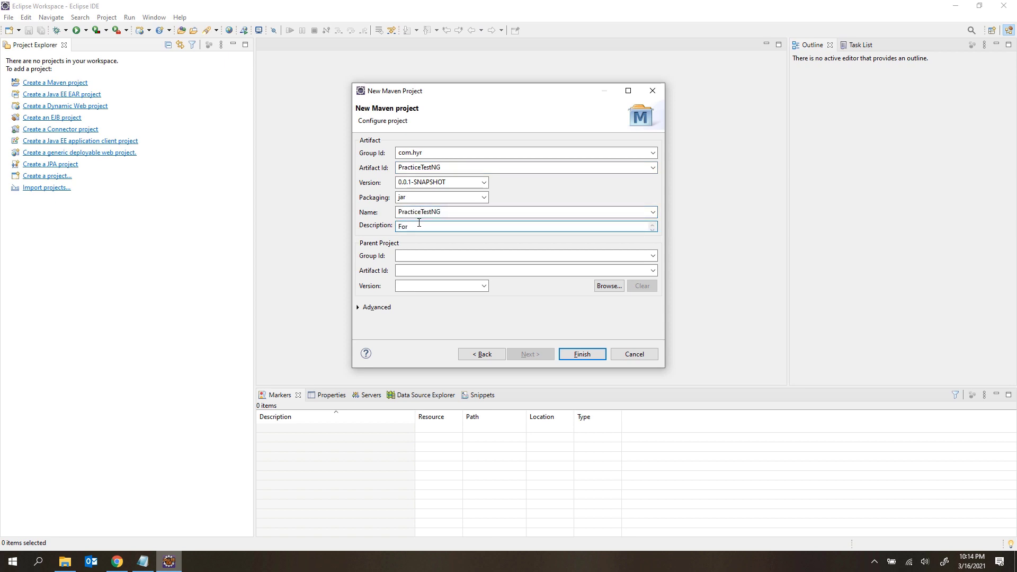
{"action": "type", "text": "For practicing testng framework"}
{"action": "left_click", "coordinate": [580, 355]}
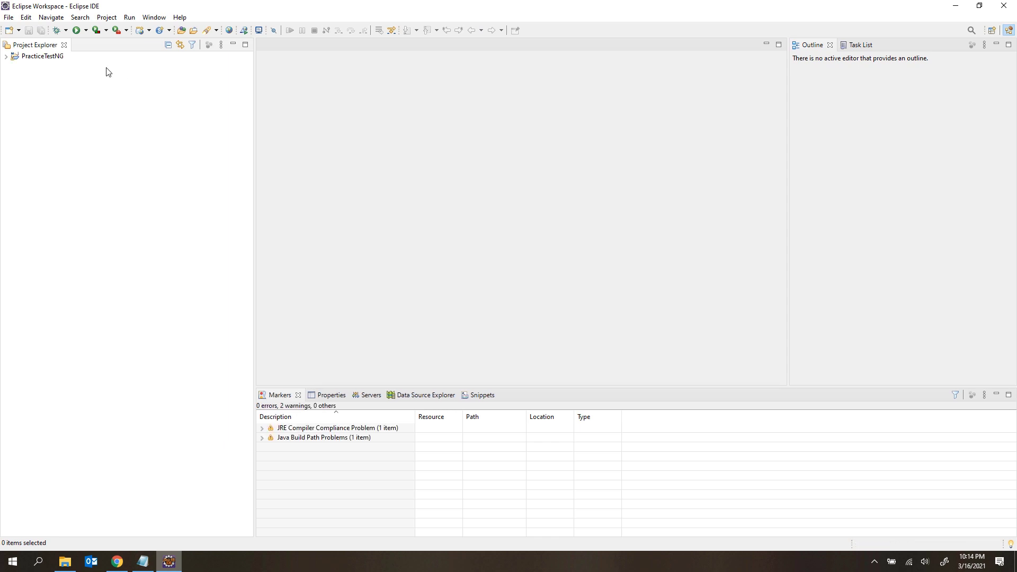
- Expand the PracticeTestNG project and open its pom.xml file for editing
{"action": "left_click", "coordinate": [7, 57]}
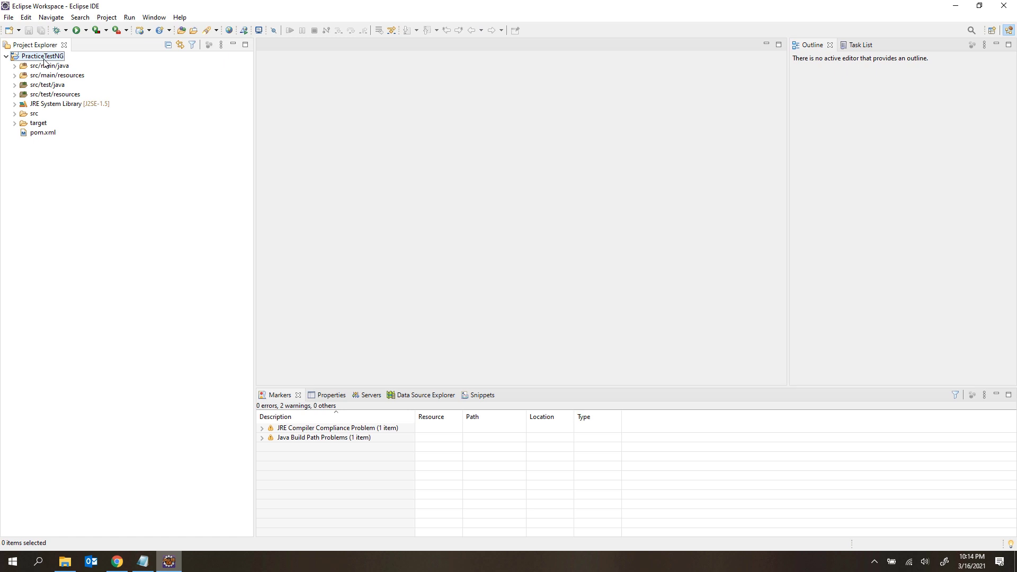
{"action": "left_click", "coordinate": [31, 133]}
{"action": "double_click", "coordinate": [31, 132]}
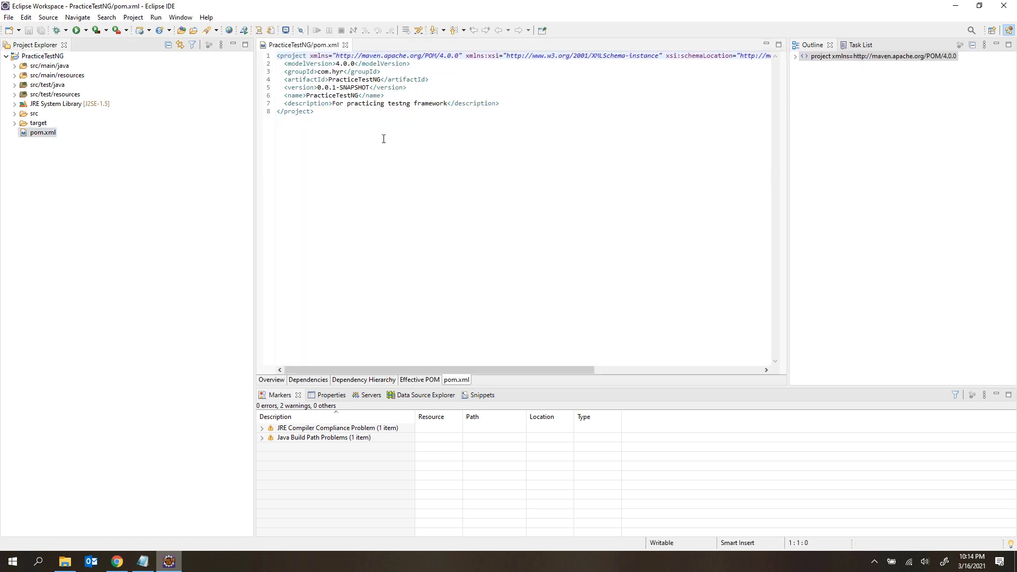
{"action": "left_click", "coordinate": [384, 139]}
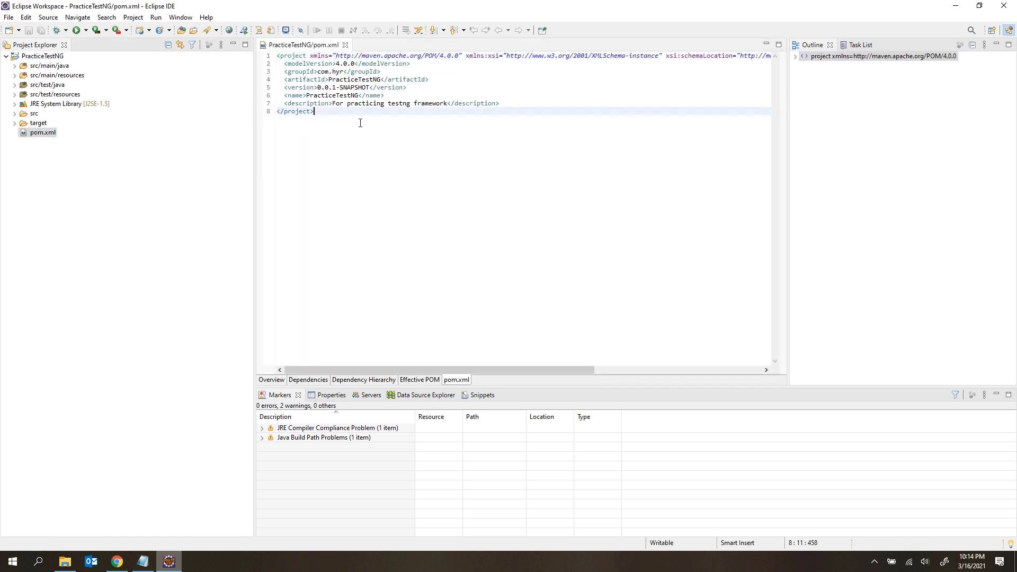
- Enlarge the editor's text and minimize the Outline and Task List area to widen the editor
{"action": "key", "text": "ctrl+equal"}
{"action": "key", "text": "ctrl+equal"}
{"action": "key", "text": "ctrl+equal"}
{"action": "key", "text": "ctrl+equal"}
{"action": "key", "text": "ctrl+equal"}
{"action": "key", "text": "ctrl+equal"}
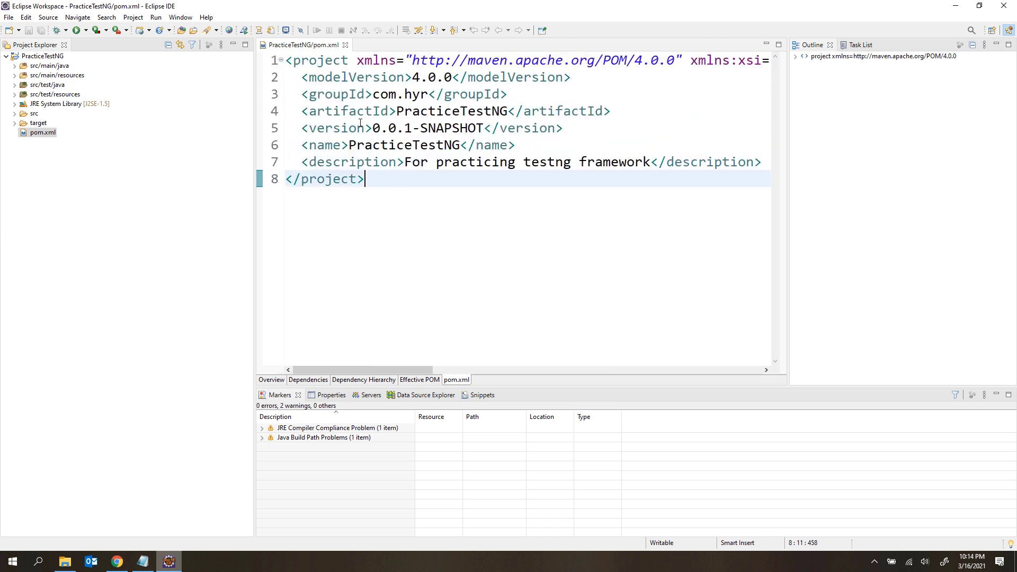
{"action": "left_click", "coordinate": [998, 45]}
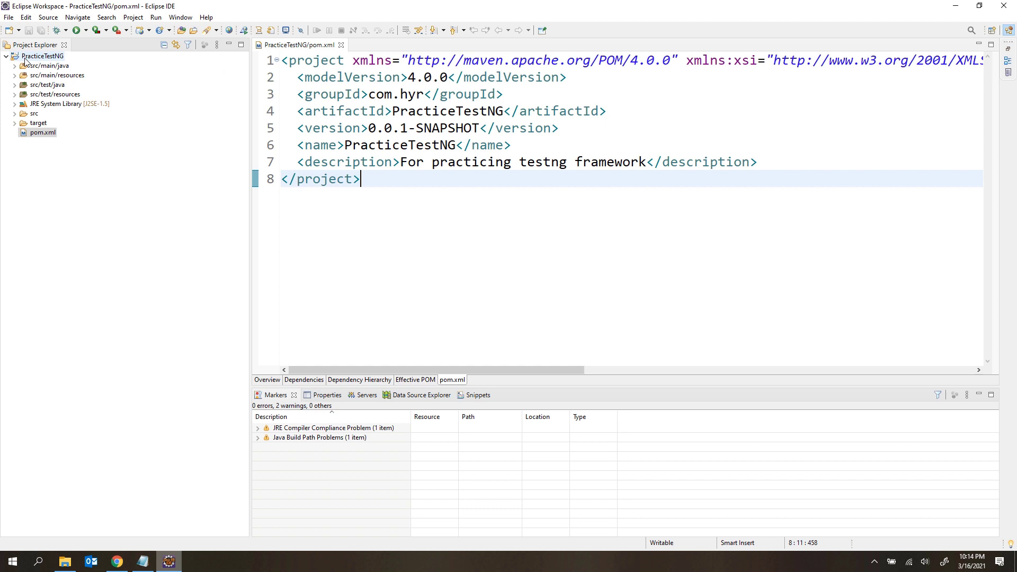
{"action": "left_click", "coordinate": [766, 164]}
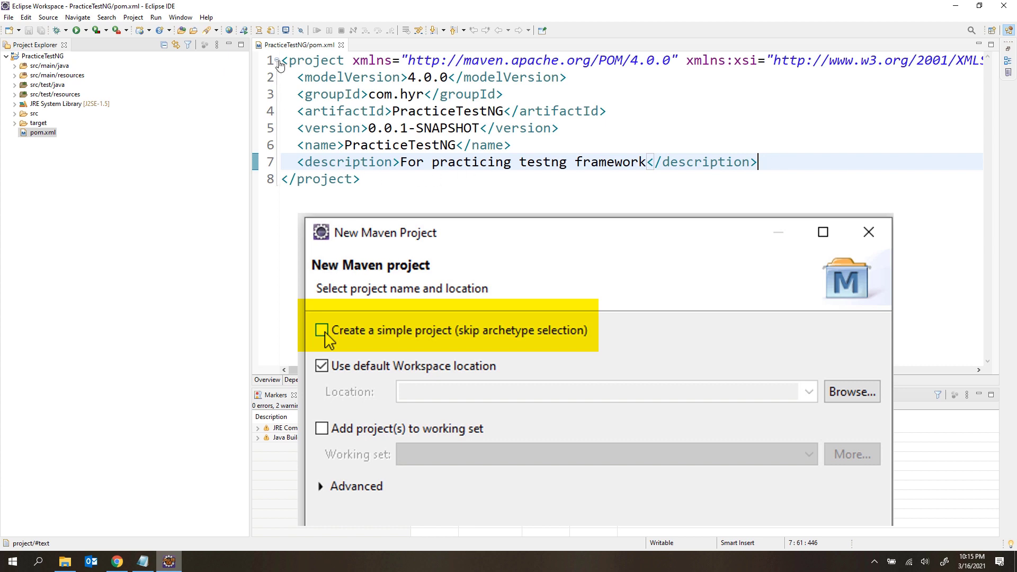
{"action": "left_click_drag", "start_coordinate": [281, 60], "coordinate": [379, 177]}
{"action": "left_click", "coordinate": [380, 177]}
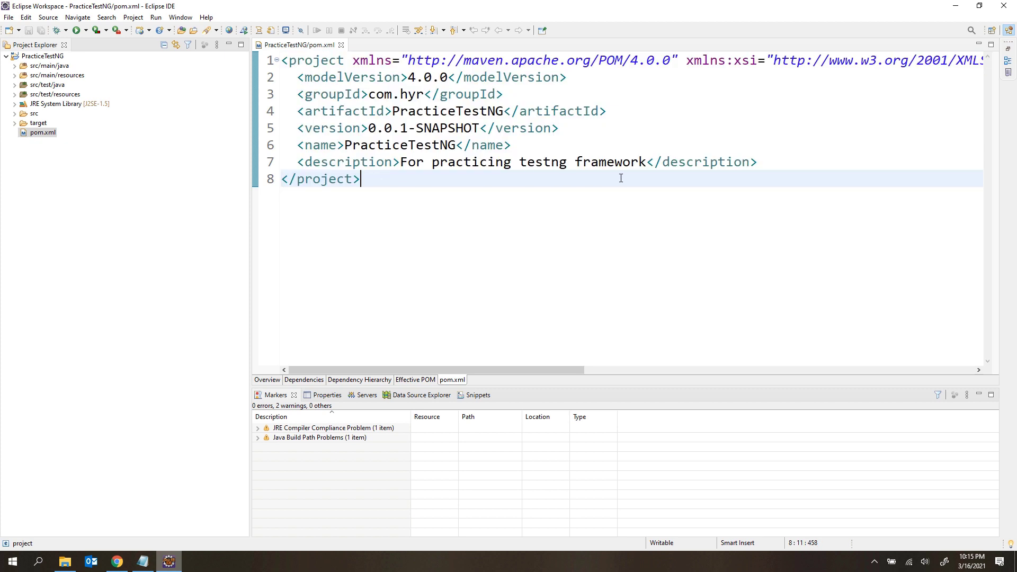
- Add a <dependencies> element below the description in pom.xml, leaving an empty line between its opening and closing tags
{"action": "left_click", "coordinate": [782, 168]}
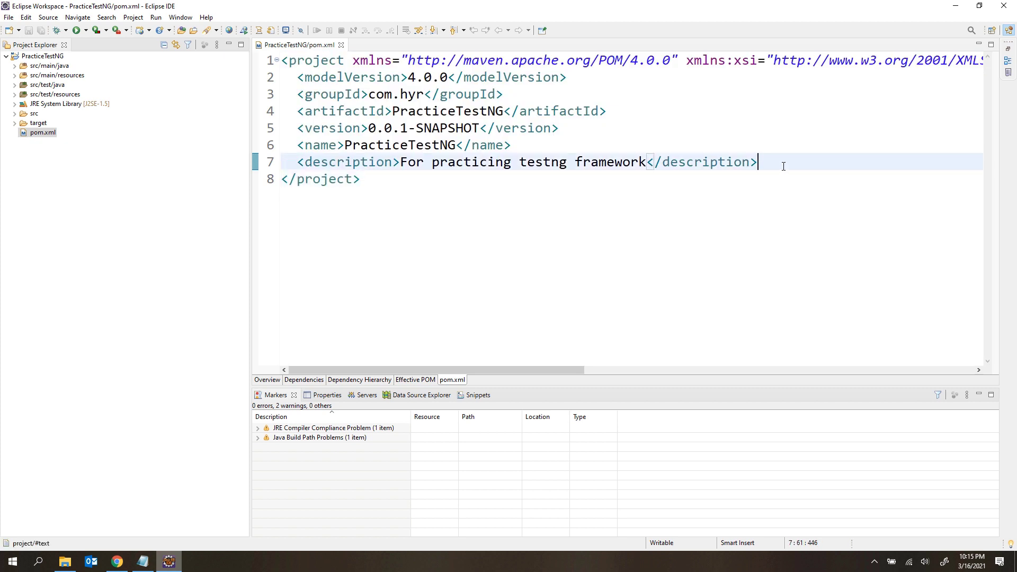
{"action": "key", "text": "Return"}
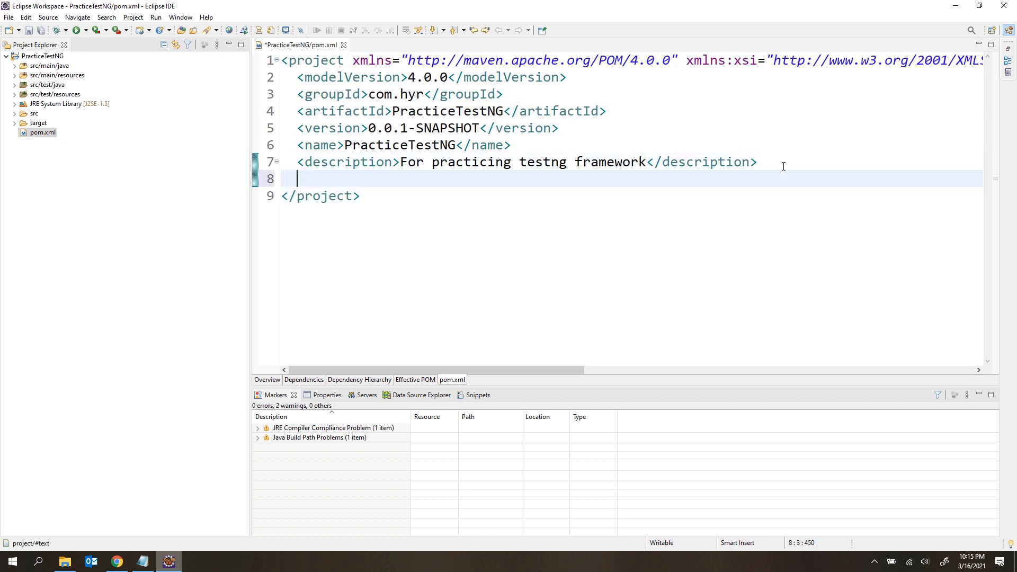
{"action": "key", "text": "Return"}
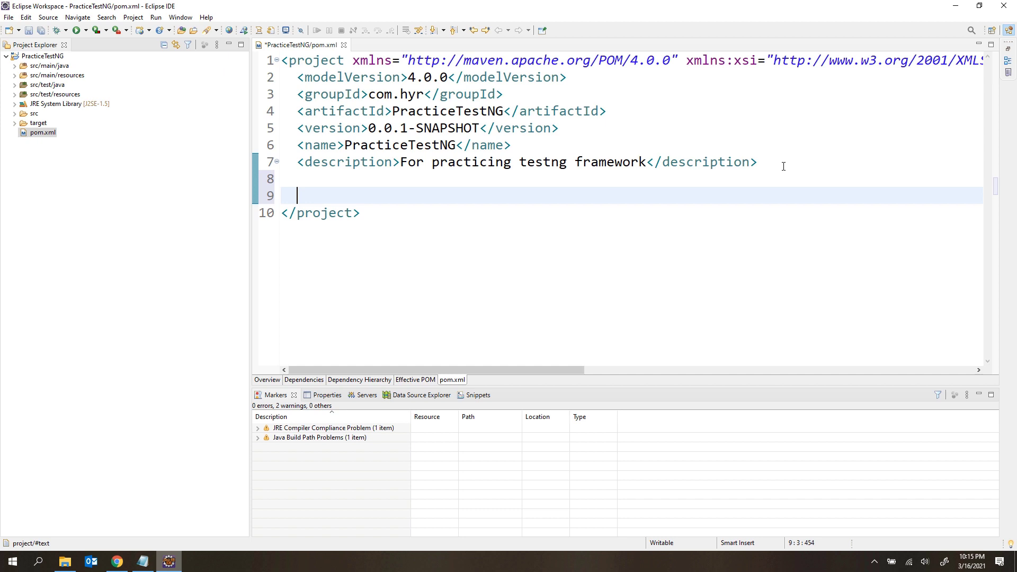
{"action": "type", "text": "<depe"}
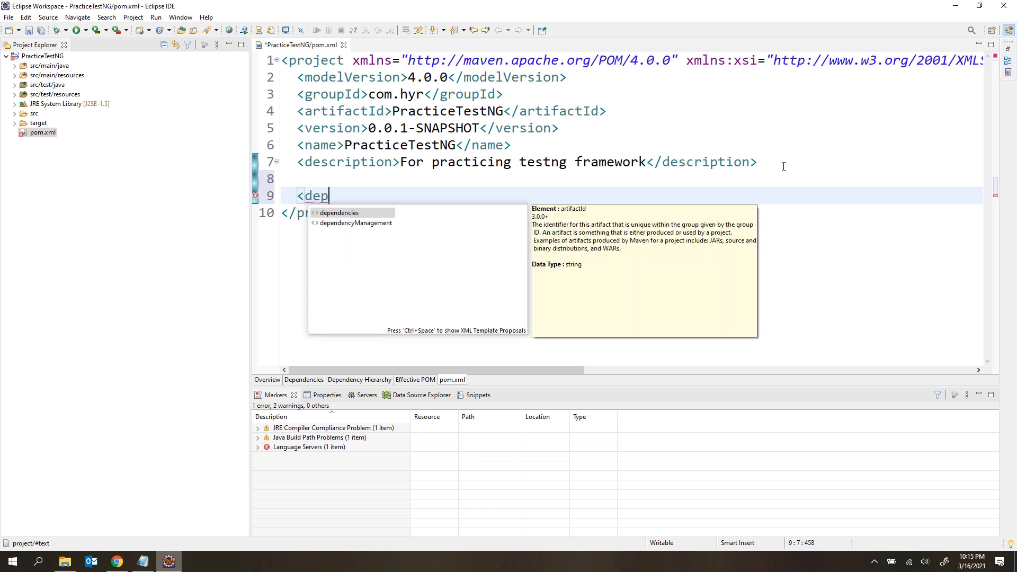
{"action": "key", "text": "BackSpace"}
{"action": "key", "text": "BackSpace"}
{"action": "key", "text": "BackSpace"}
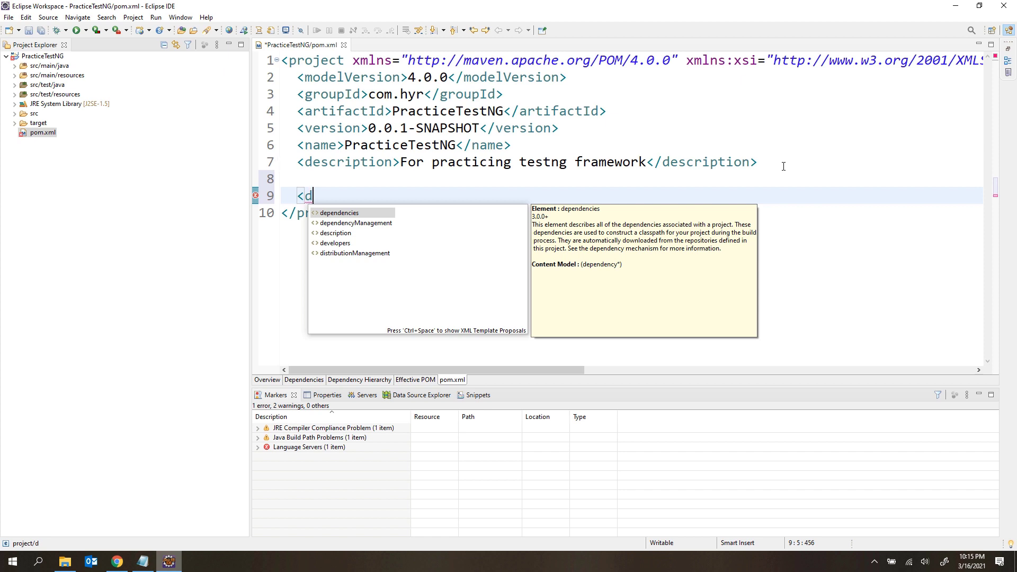
{"action": "key", "text": "Return"}
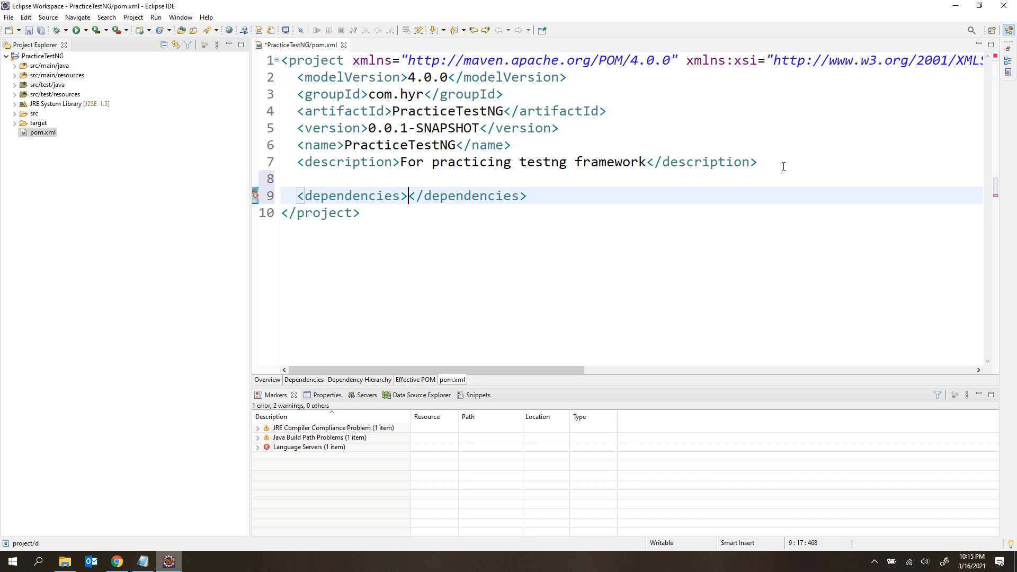
{"action": "key", "text": "Return"}
{"action": "key", "text": "Return"}
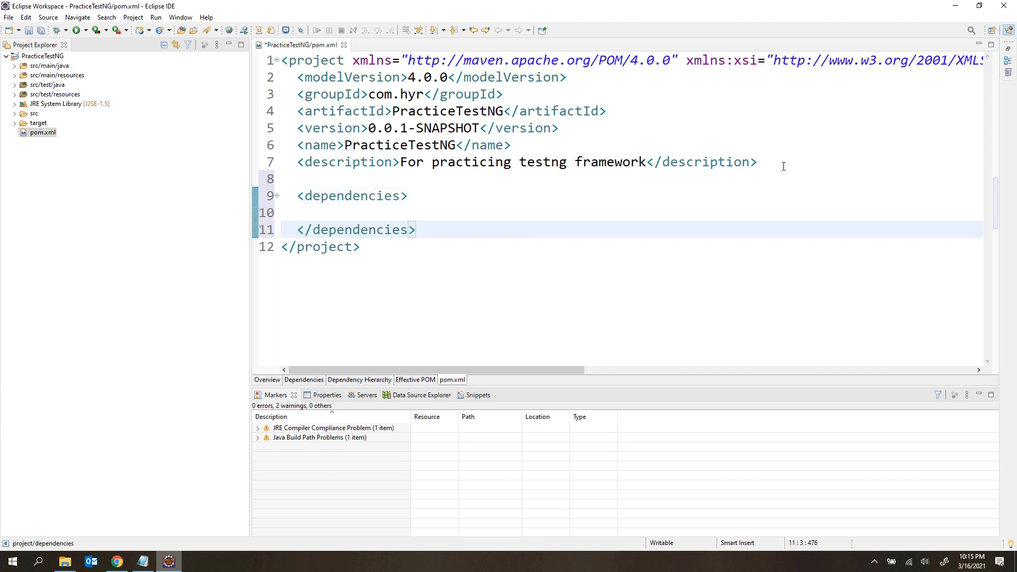
{"action": "key", "text": "Up"}
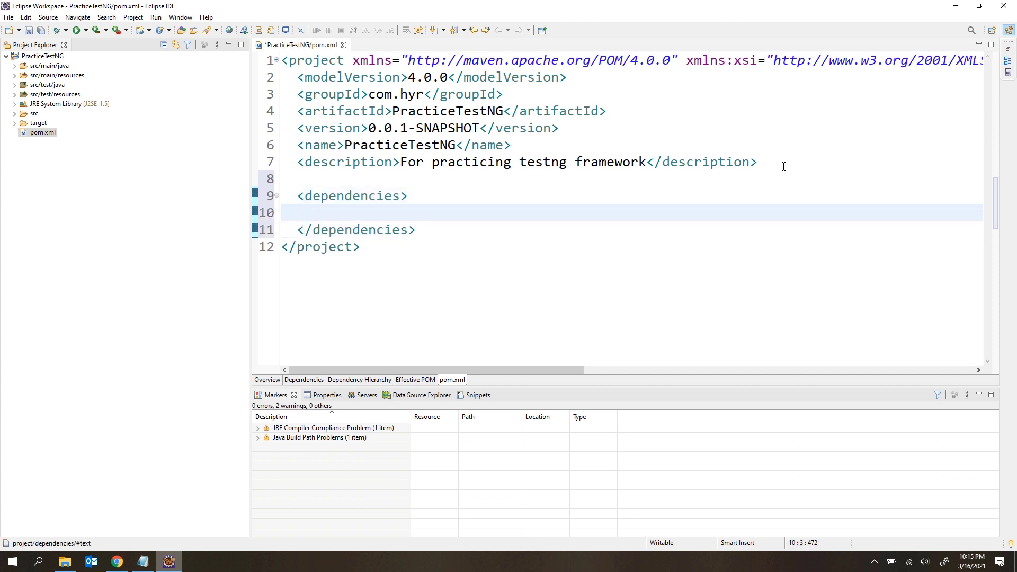
{"action": "type", "text": "<dep"}
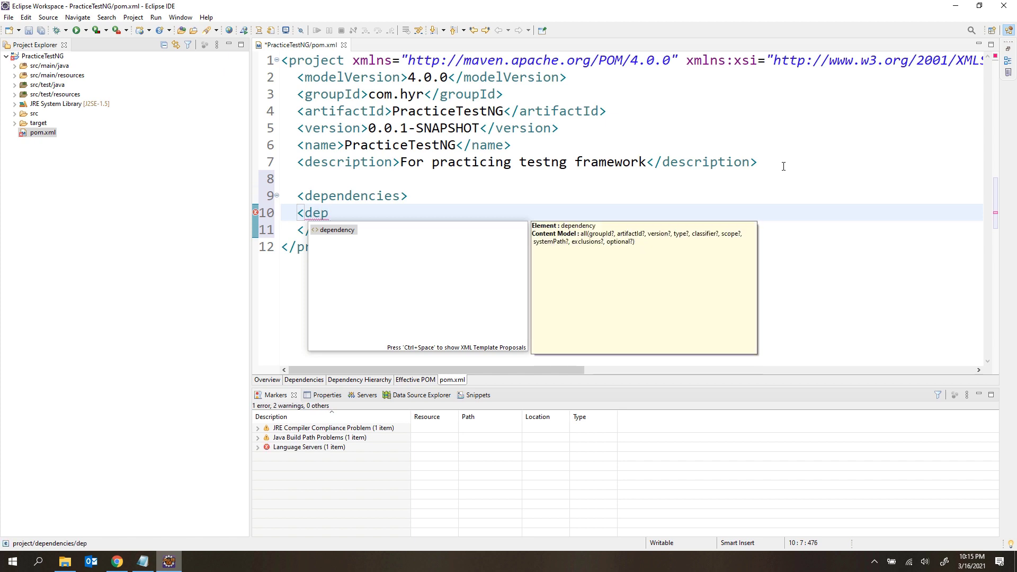
{"action": "key", "text": "BackSpace"}
{"action": "key", "text": "BackSpace"}
{"action": "key", "text": "BackSpace"}
{"action": "key", "text": "BackSpace"}
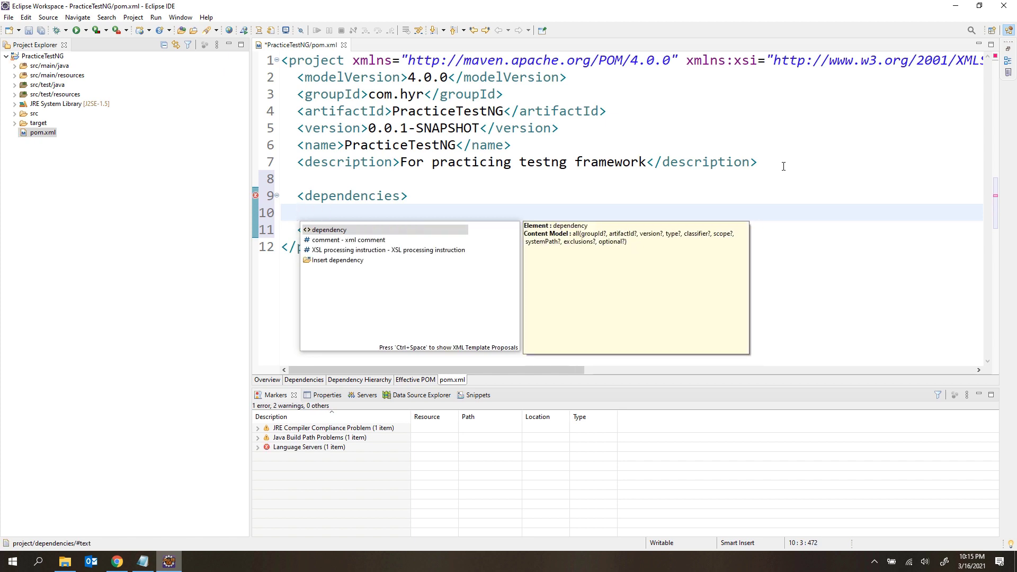
{"action": "key", "text": "Escape"}
- Save the pom.xml file
{"action": "key", "text": "ctrl+s"}
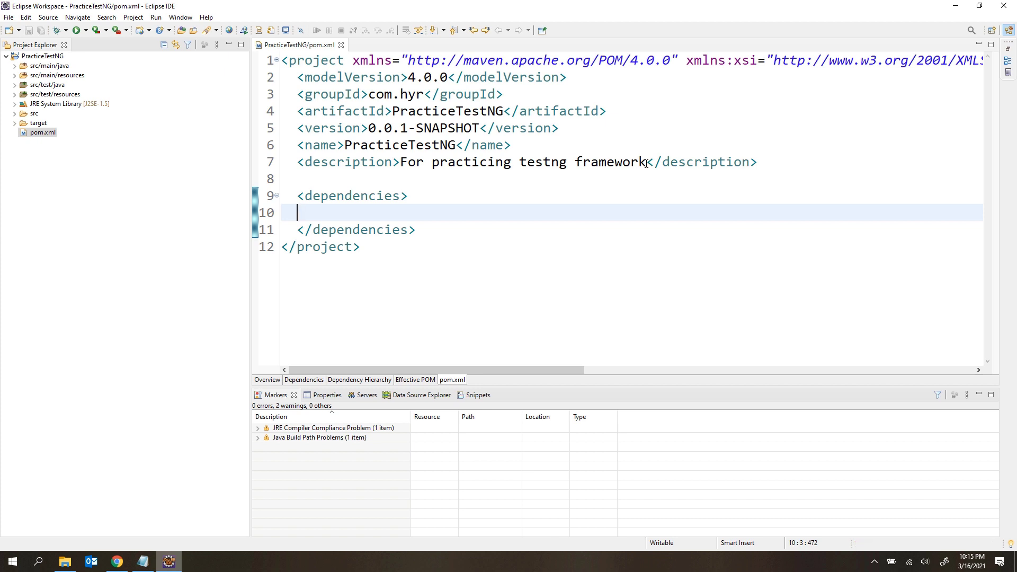
- Switch to Chrome, search the web for "maven repository" and open the mvnrepository.com site
{"action": "left_click", "coordinate": [117, 562]}
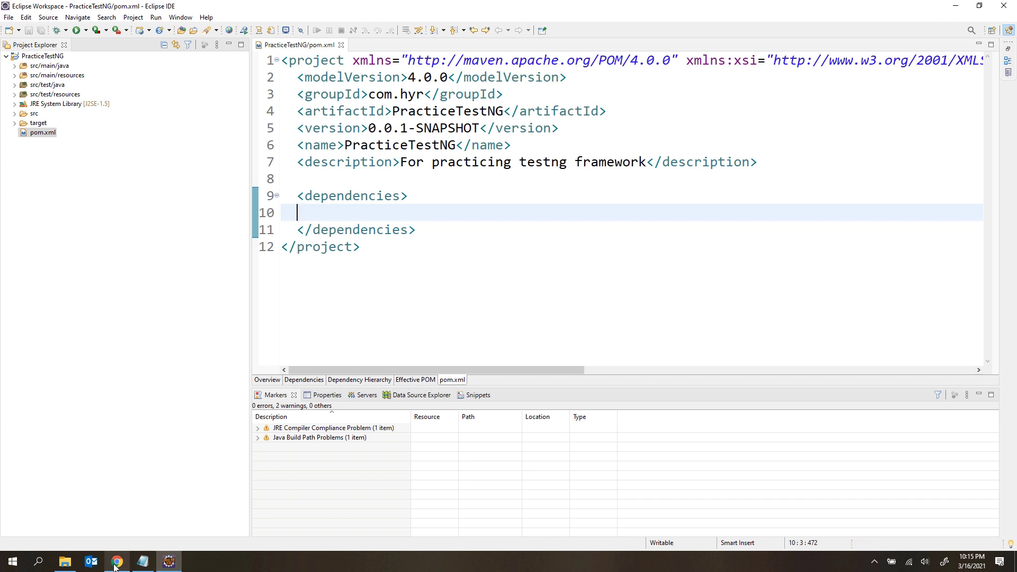
{"action": "left_click", "coordinate": [142, 30]}
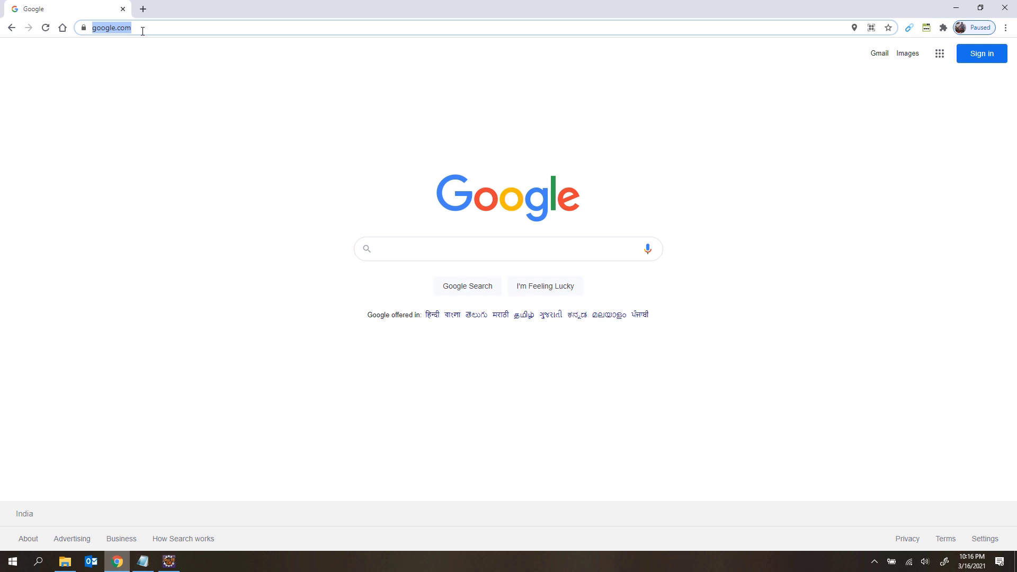
{"action": "type", "text": "maven r"}
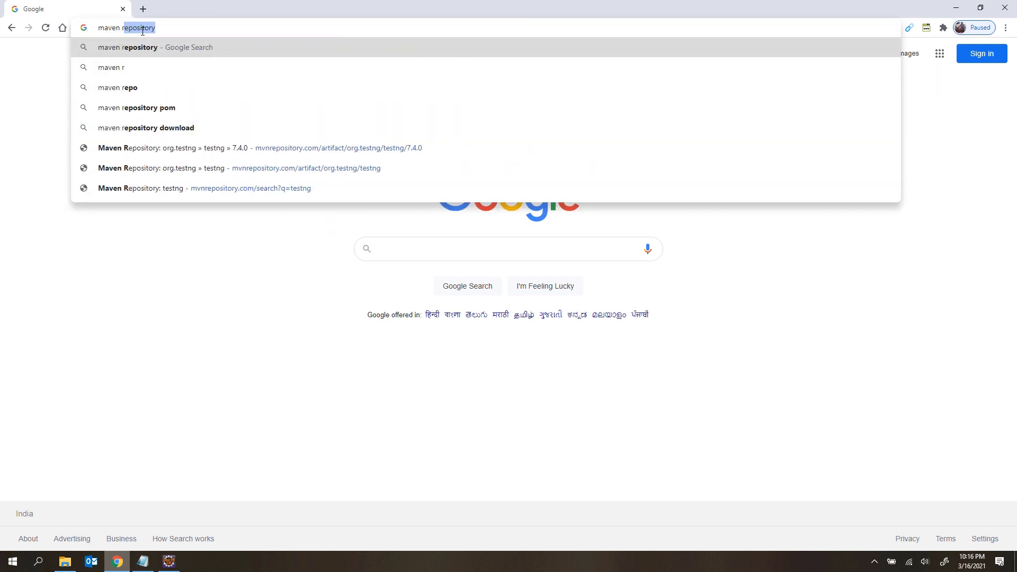
{"action": "type", "text": "epo"}
{"action": "key", "text": "Return"}
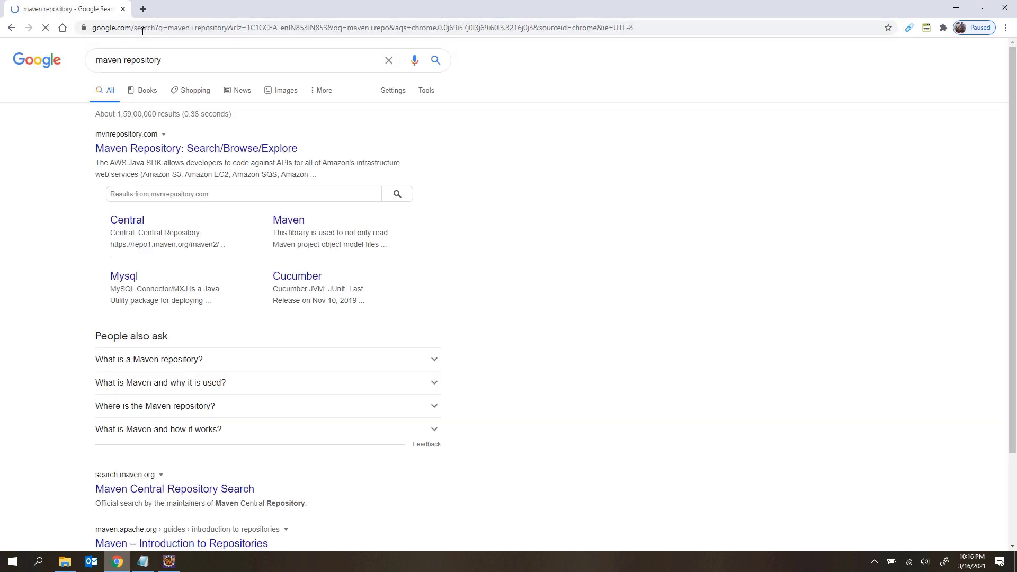
{"action": "left_click", "coordinate": [128, 151]}
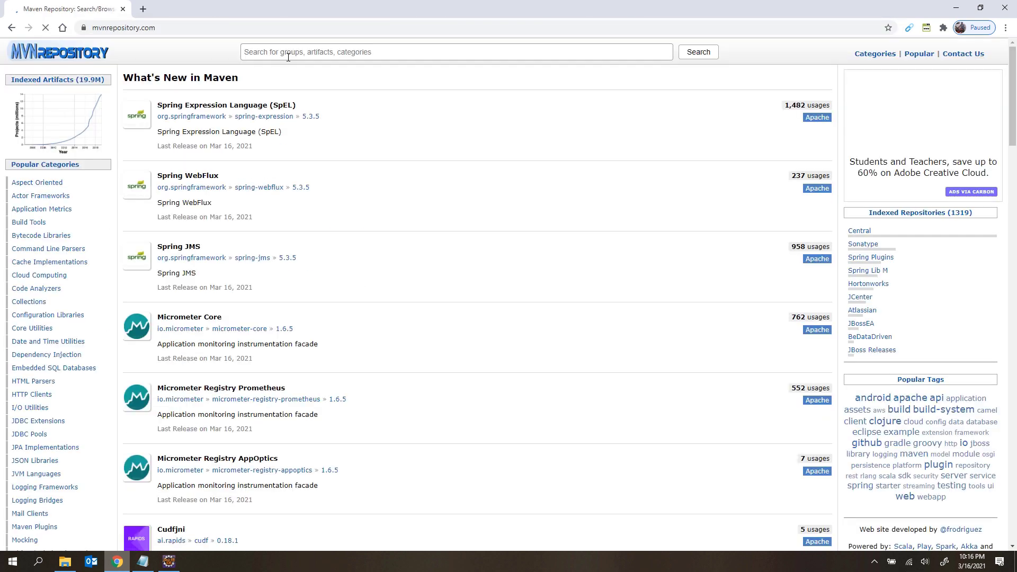
- Search the Maven repository for TestNG and open the page of version 7.4.0 of the org.testng artifact
{"action": "left_click", "coordinate": [286, 53]}
{"action": "type", "text": "Test"}
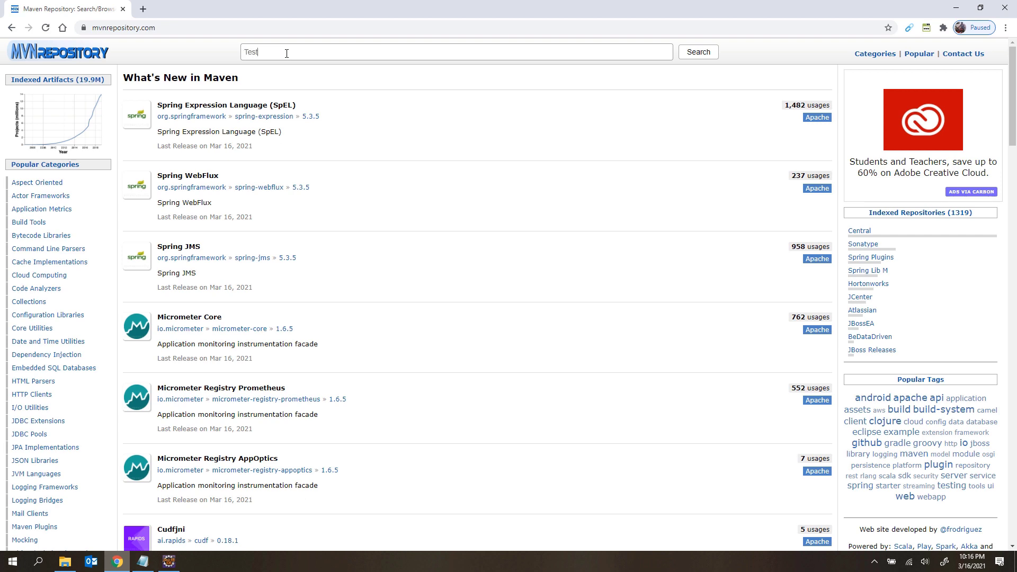
{"action": "type", "text": "NG"}
{"action": "key", "text": "Return"}
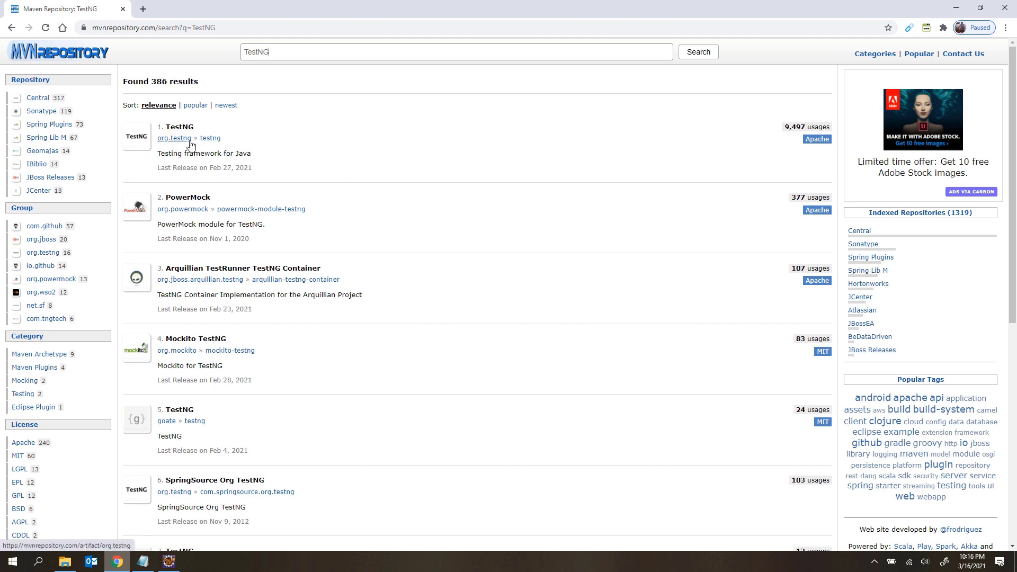
{"action": "left_click", "coordinate": [178, 132]}
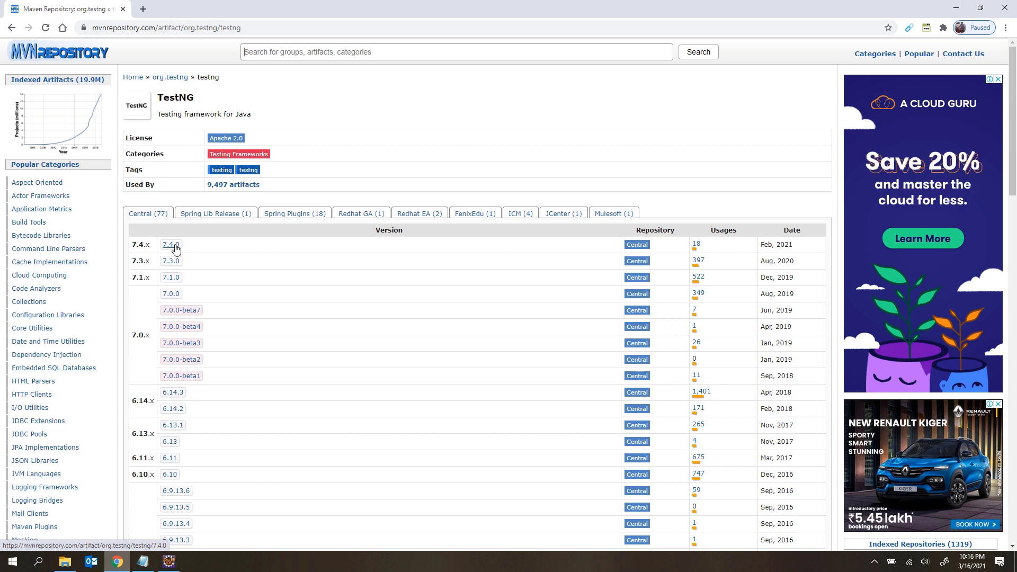
{"action": "left_click", "coordinate": [171, 245]}
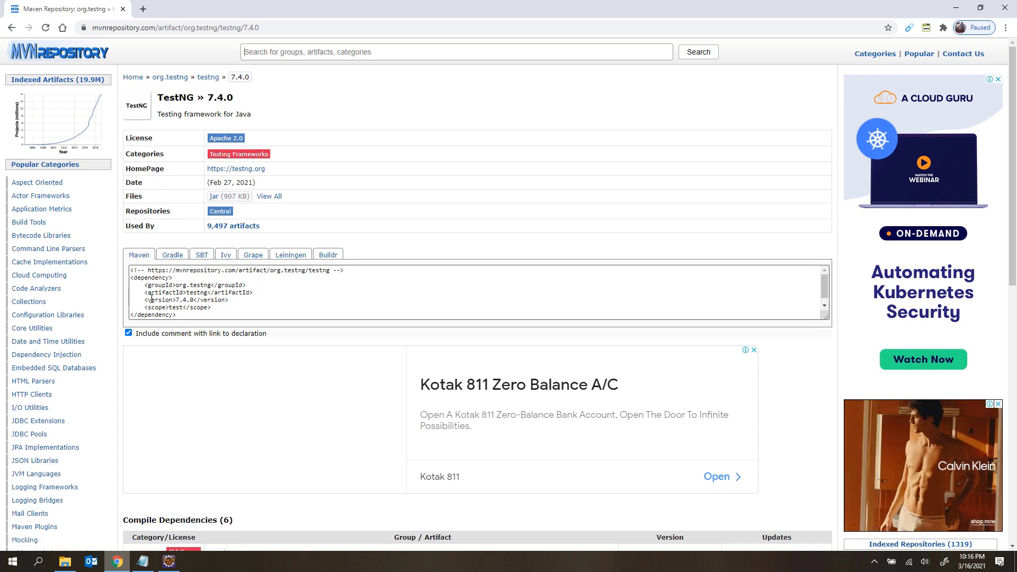
- Copy the TestNG 7.4.0 Maven dependency snippet and paste it inside the <dependencies> element of pom.xml in Eclipse
{"action": "left_click", "coordinate": [168, 563]}
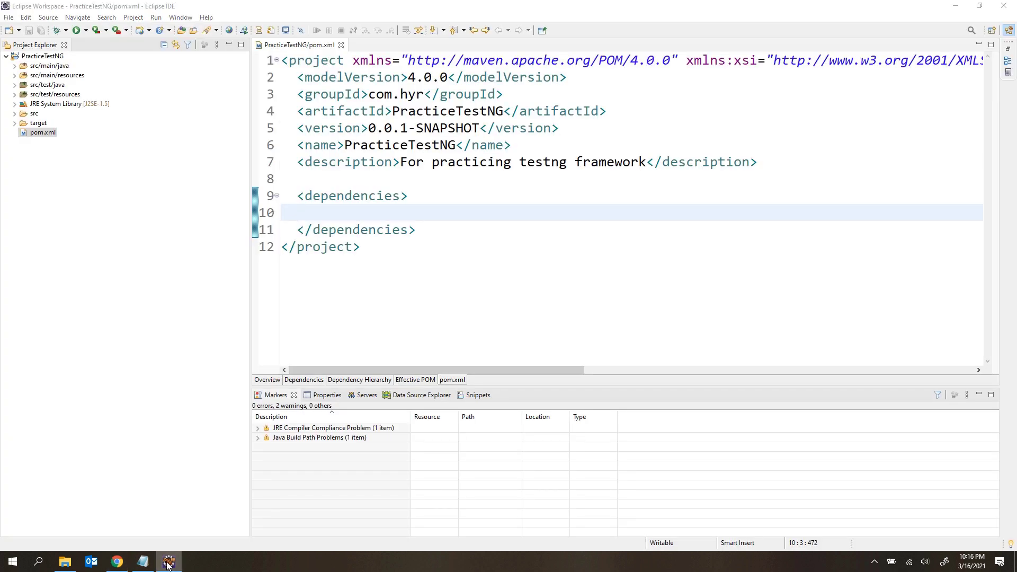
{"action": "left_click", "coordinate": [169, 563]}
{"action": "left_click", "coordinate": [173, 297]}
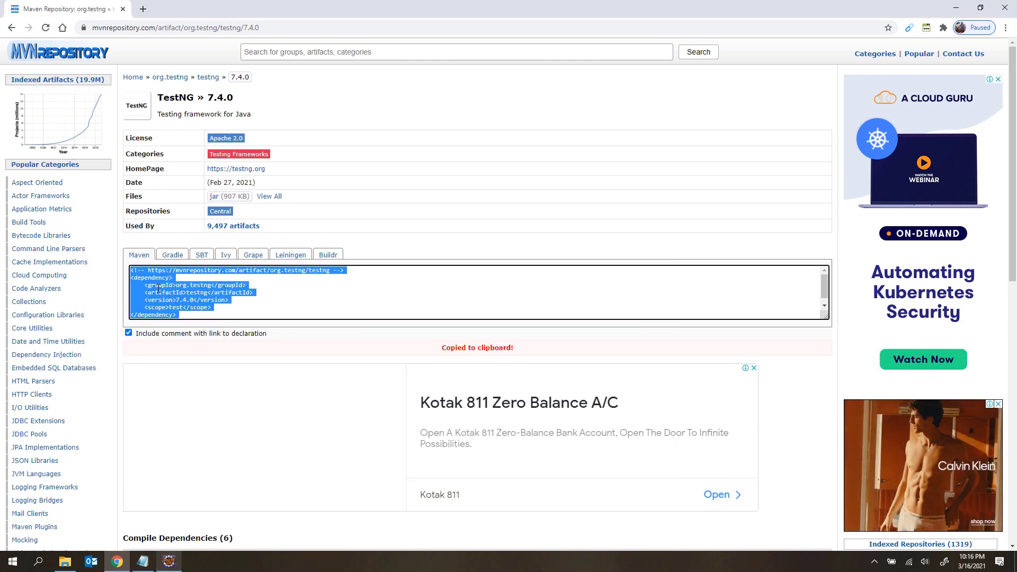
{"action": "left_click", "coordinate": [168, 563]}
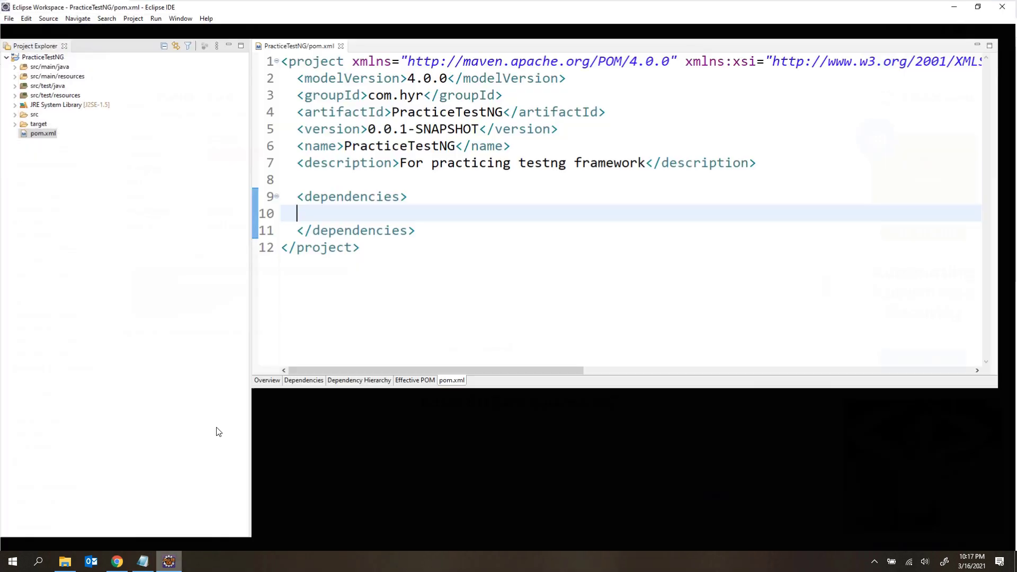
{"action": "key", "text": "ctrl+v"}
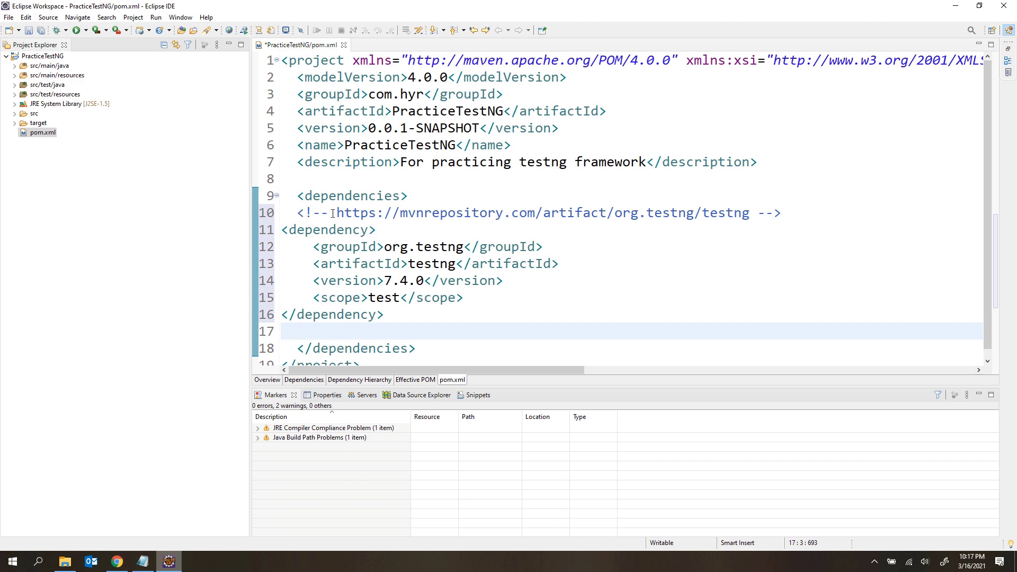
- Delete the repository link comment above the TestNG dependency and reformat the whole pom.xml file
{"action": "left_click_drag", "start_coordinate": [297, 213], "coordinate": [802, 215]}
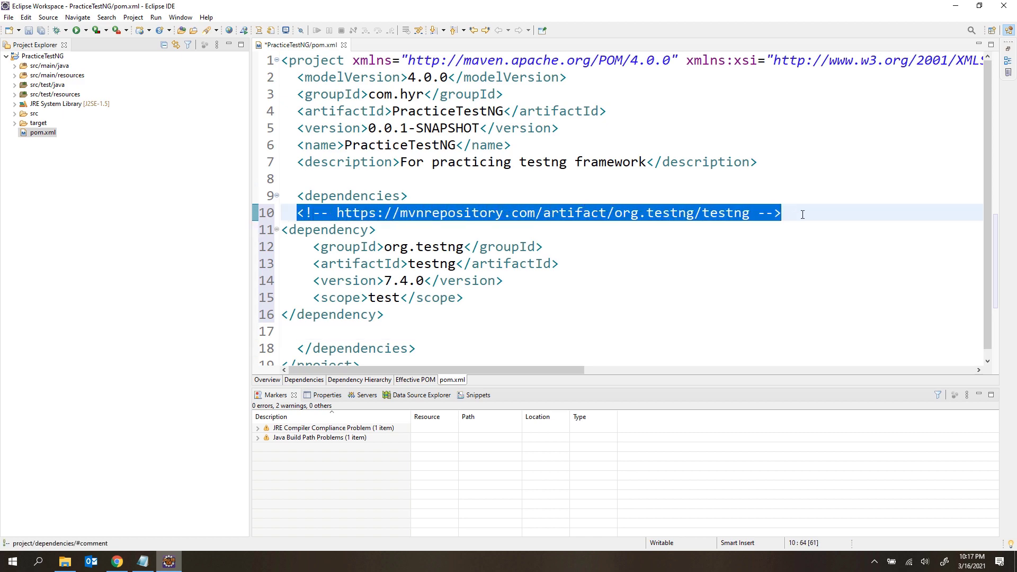
{"action": "key", "text": "Delete"}
{"action": "key", "text": "ctrl+a"}
{"action": "key", "text": "ctrl+shift+f"}
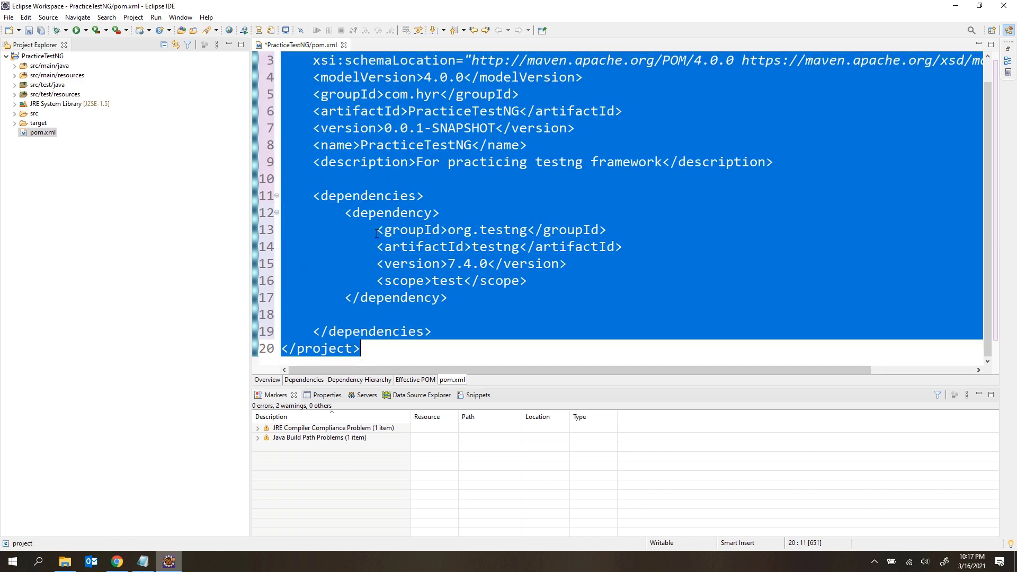
- Save pom.xml, expand the project's Maven Dependencies to show the downloaded jars, and narrow the Project Explorer to widen the editor
{"action": "left_click", "coordinate": [377, 233]}
{"action": "key", "text": "ctrl+s"}
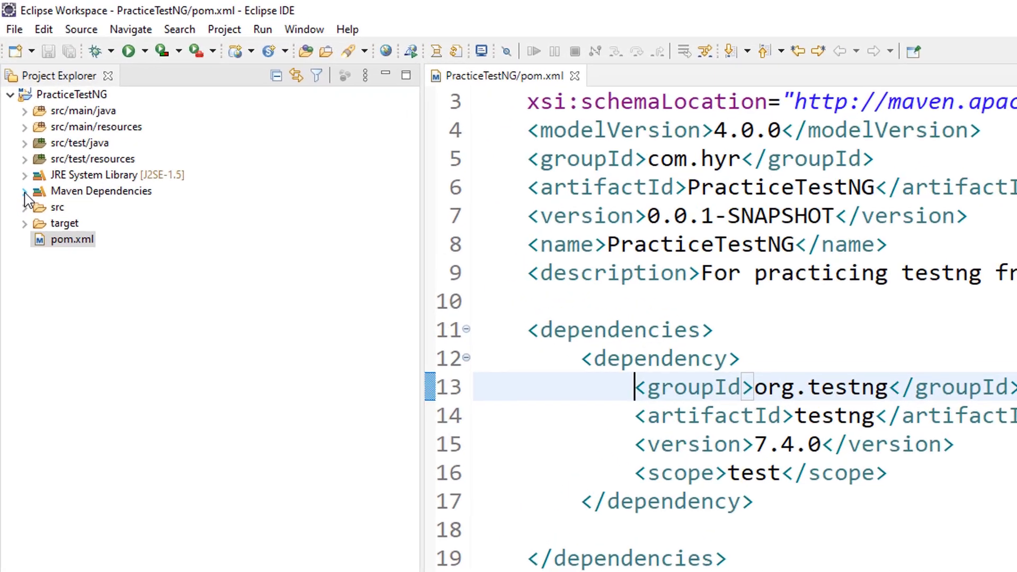
{"action": "double_click", "coordinate": [34, 114]}
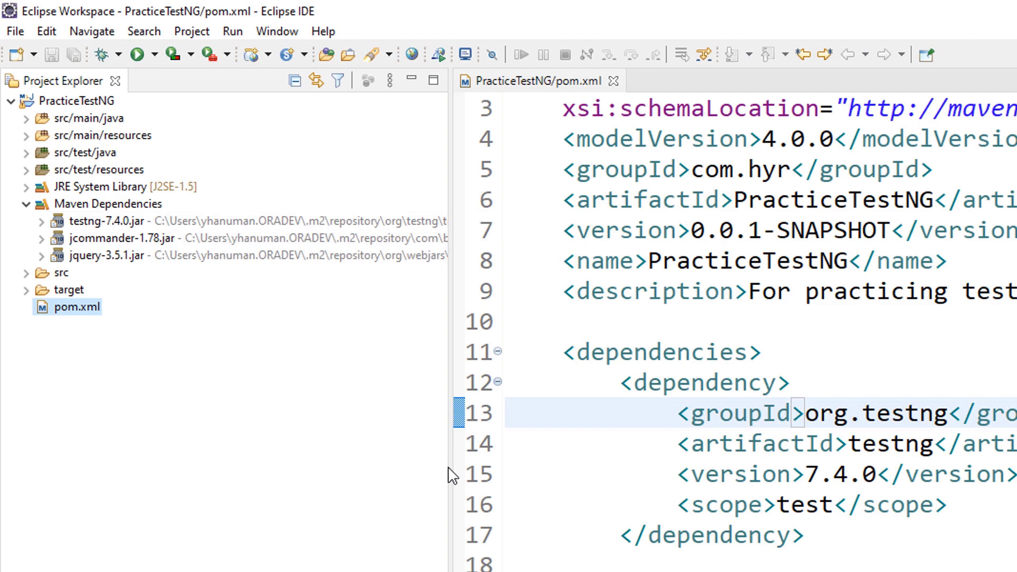
{"action": "left_click_drag", "start_coordinate": [447, 466], "coordinate": [286, 448]}
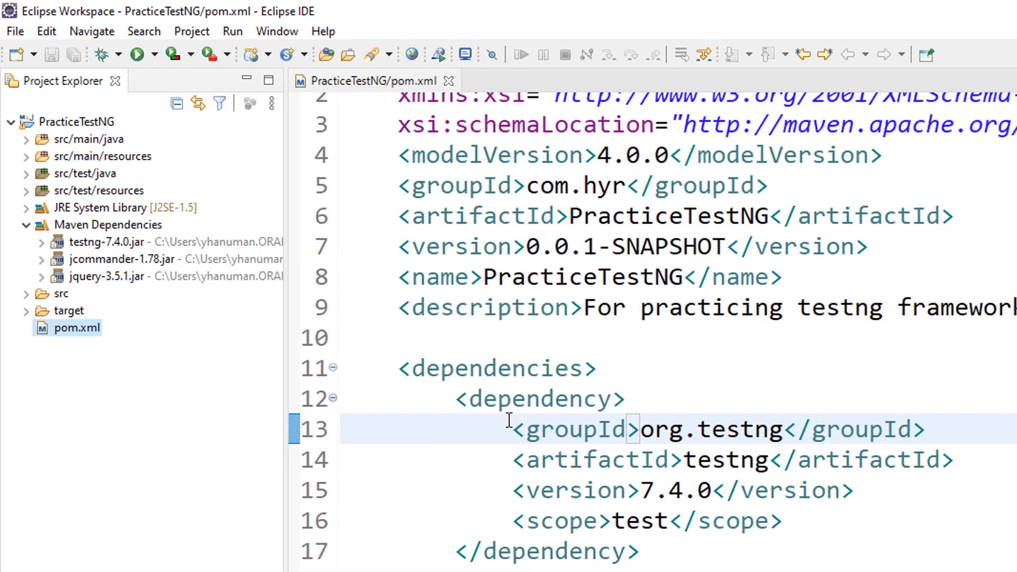
{"action": "left_click", "coordinate": [496, 399]}
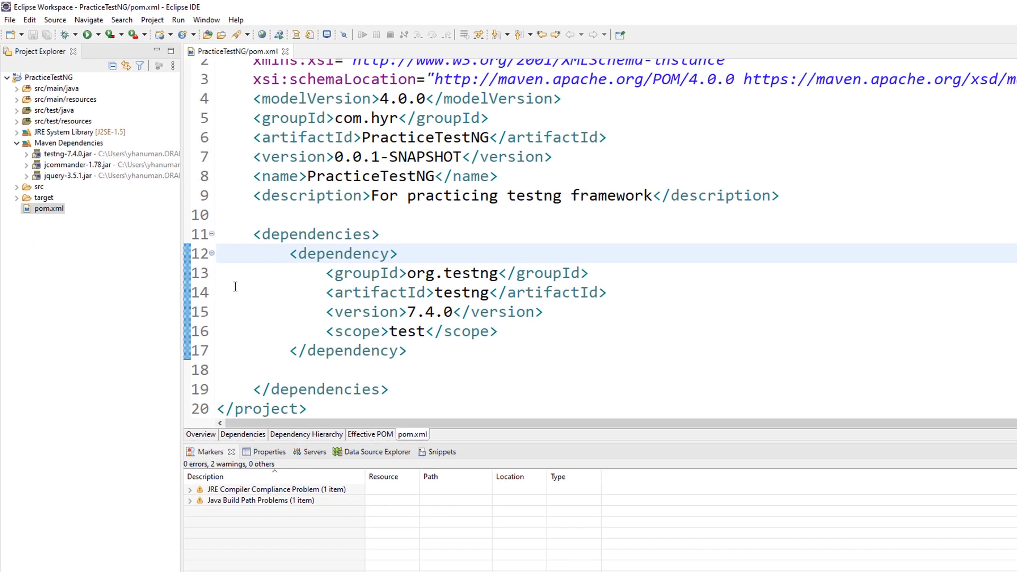
- Create a public Java class named TestClass in the default package of the src/test/java source folder
{"action": "left_click", "coordinate": [252, 133]}
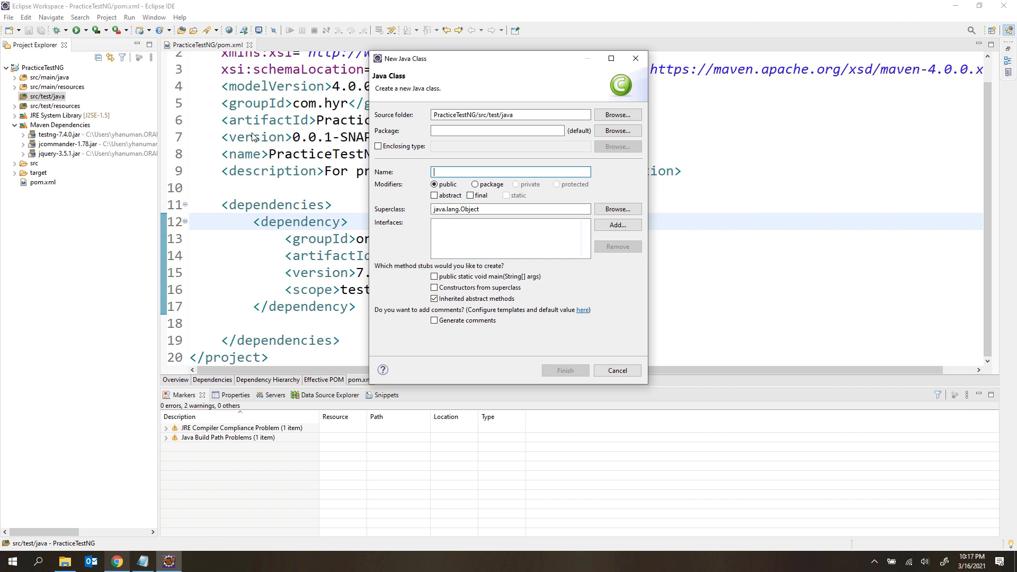
{"action": "type", "text": "TestClass"}
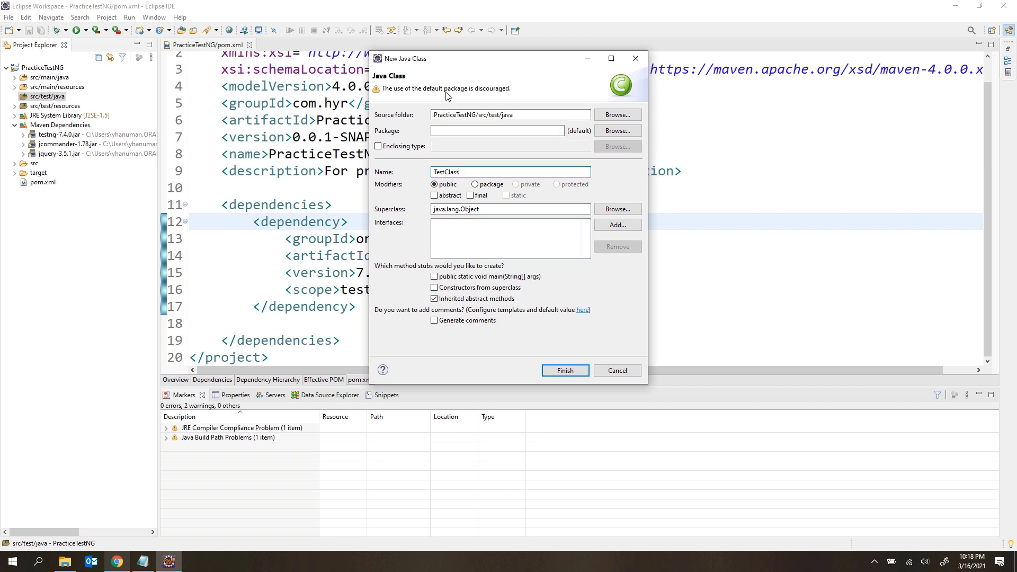
{"action": "left_click", "coordinate": [559, 371]}
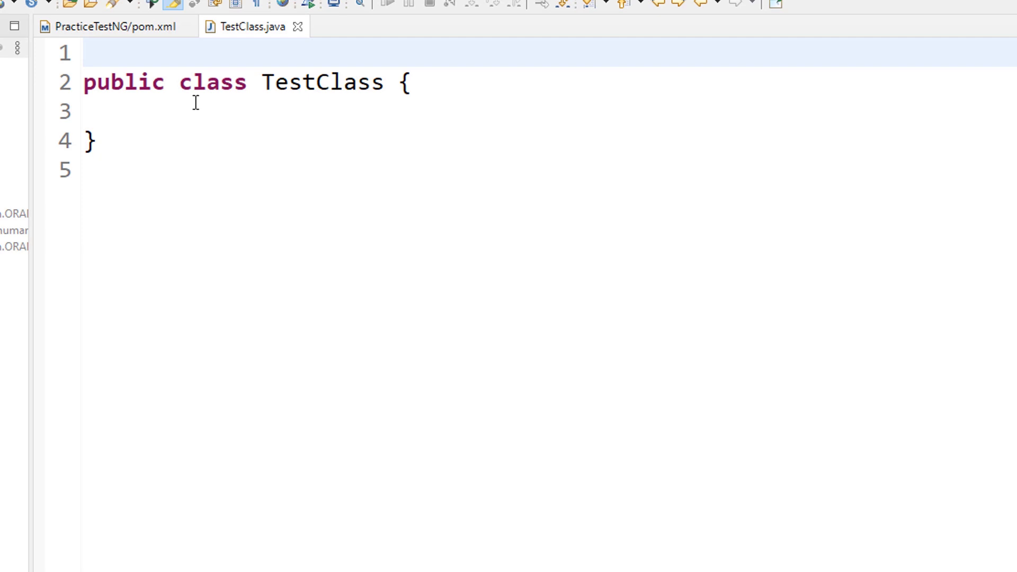
- Write an empty method public void test() inside the body of TestClass
{"action": "left_click", "coordinate": [139, 111]}
{"action": "left_click", "coordinate": [187, 50]}
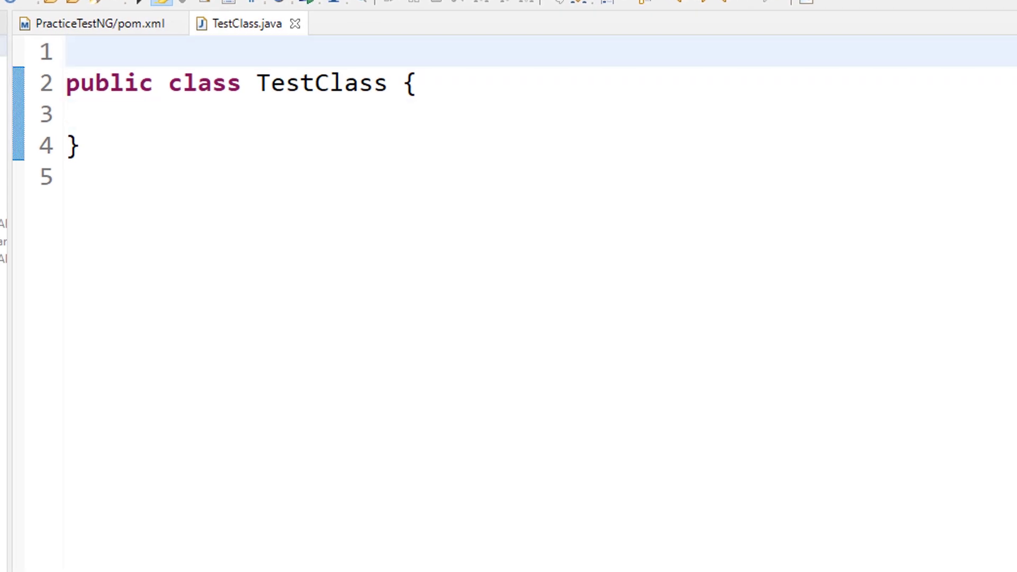
{"action": "left_click", "coordinate": [134, 118]}
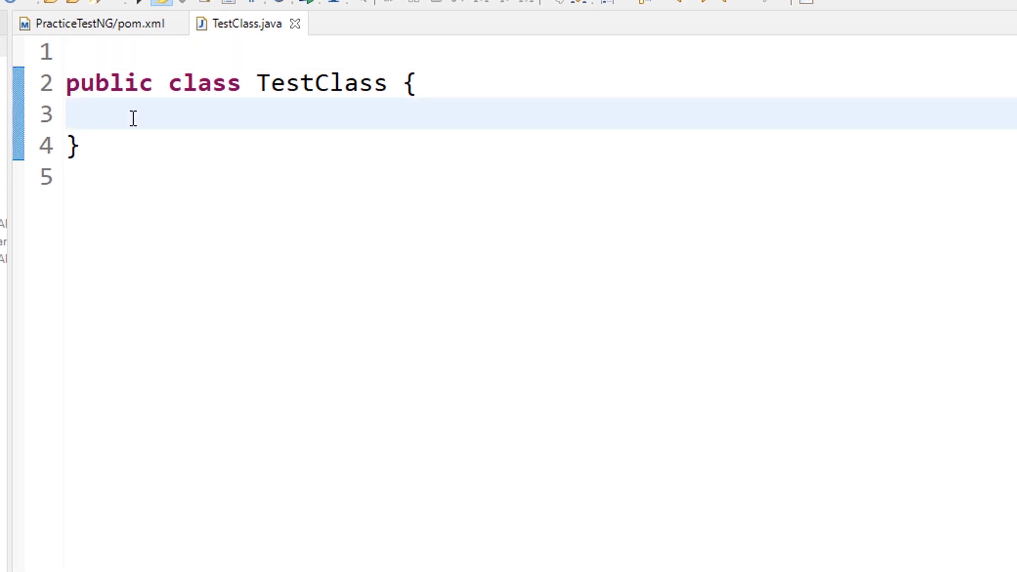
{"action": "key", "text": "Return"}
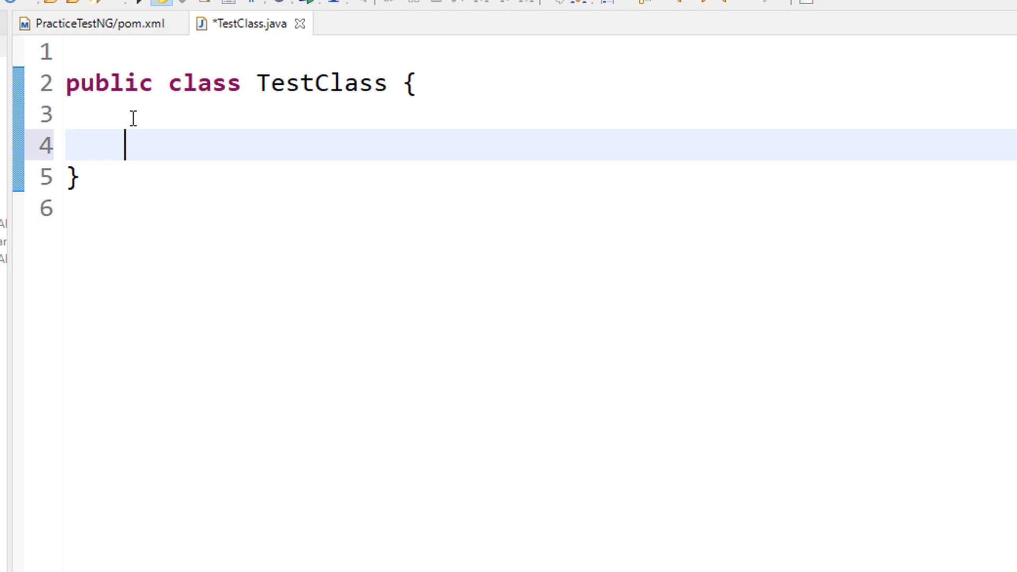
{"action": "type", "text": "public "}
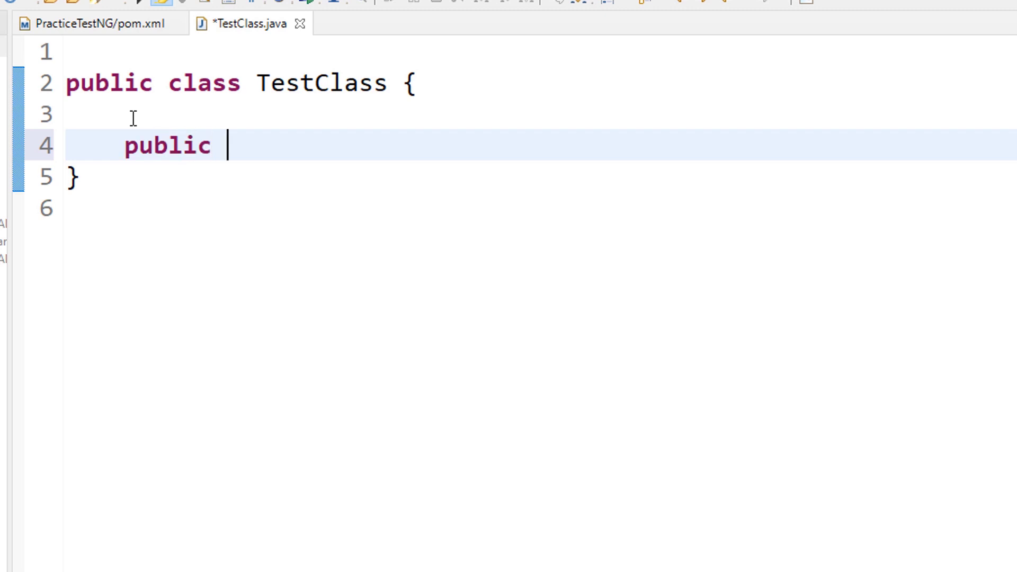
{"action": "type", "text": "void"}
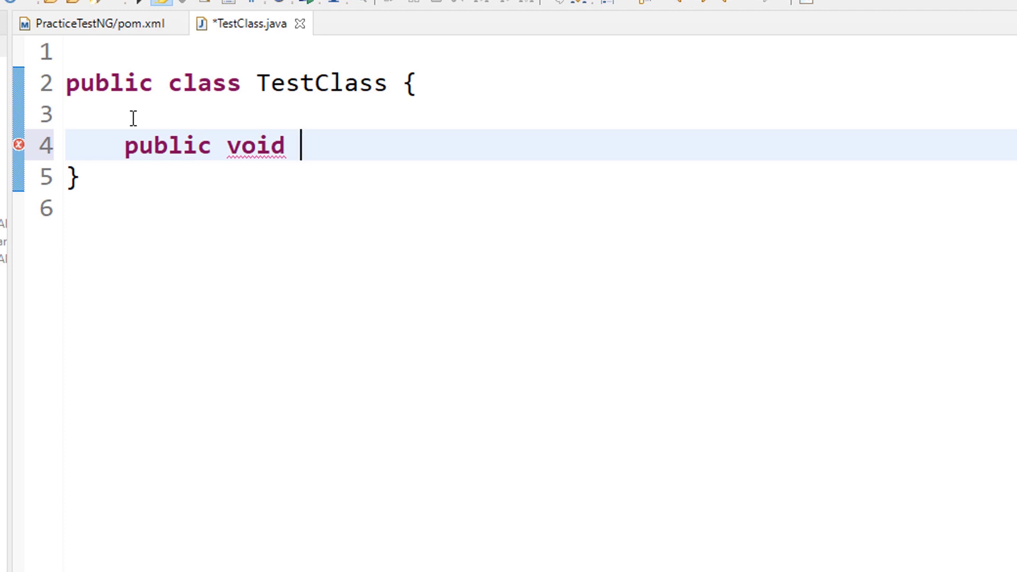
{"action": "type", "text": "test() {"}
{"action": "key", "text": "Return"}
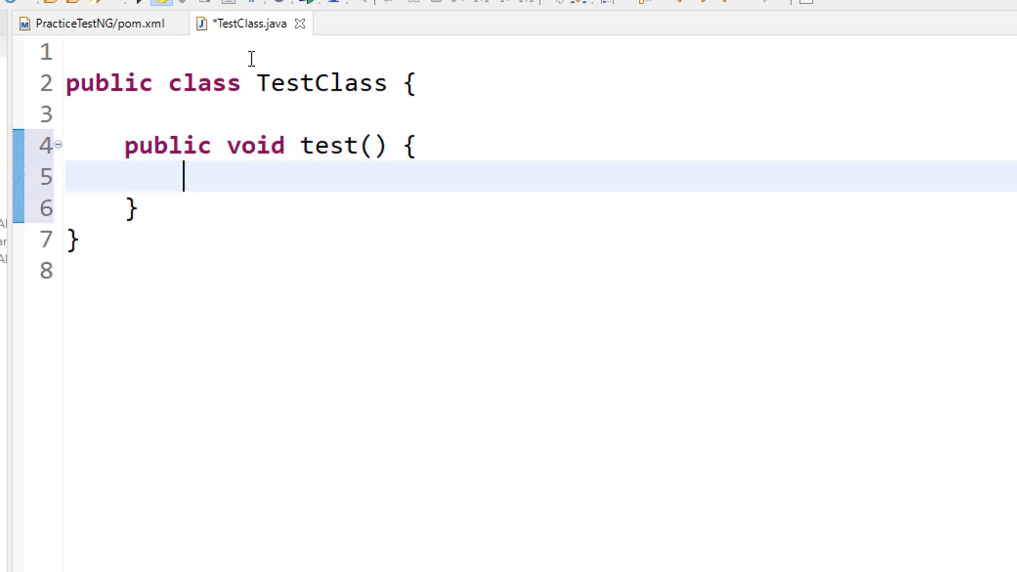
- Rename the test method in TestClass to foo
{"action": "mouse_move", "coordinate": [359, 145]}
{"action": "left_click_drag", "start_coordinate": [359, 146], "coordinate": [300, 145]}
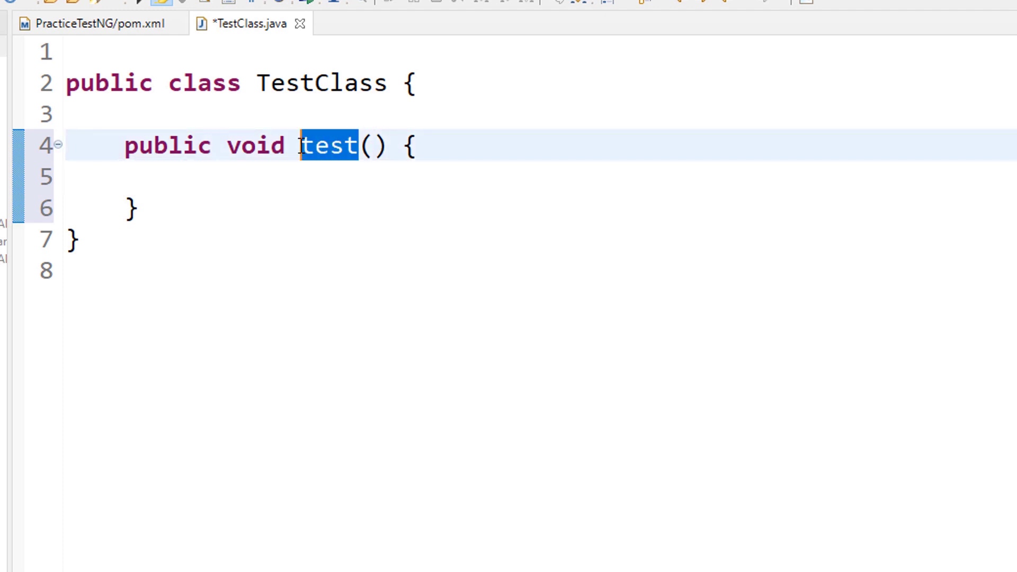
{"action": "type", "text": "foo"}
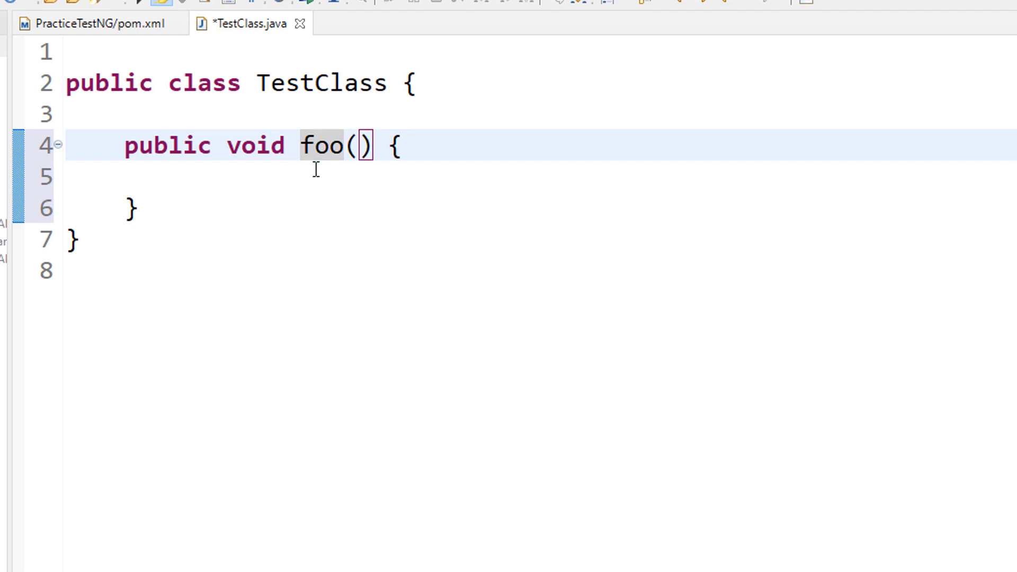
{"action": "left_click", "coordinate": [320, 169]}
{"action": "left_click", "coordinate": [330, 145]}
{"action": "left_click", "coordinate": [139, 127]}
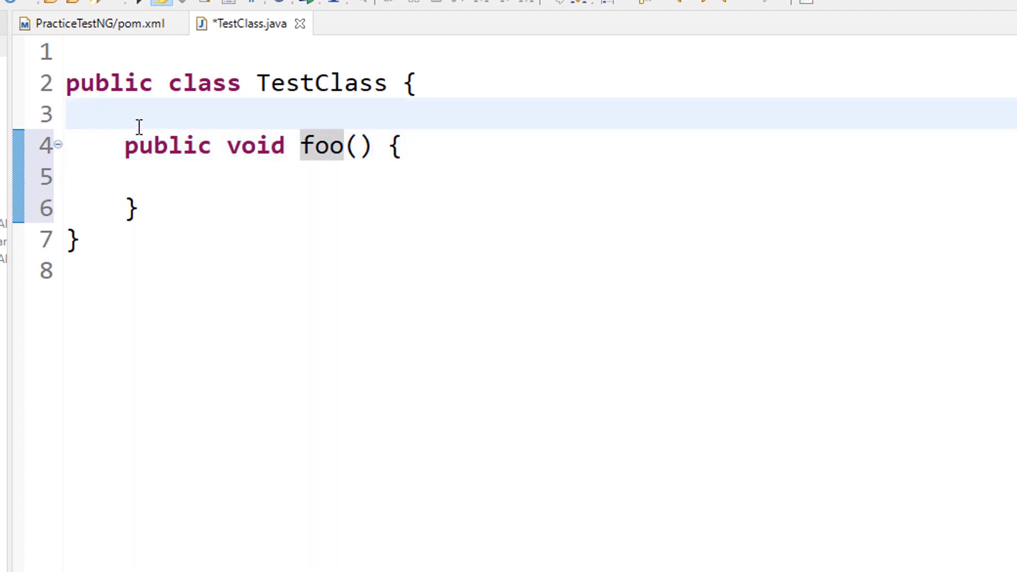
{"action": "key", "text": "Return"}
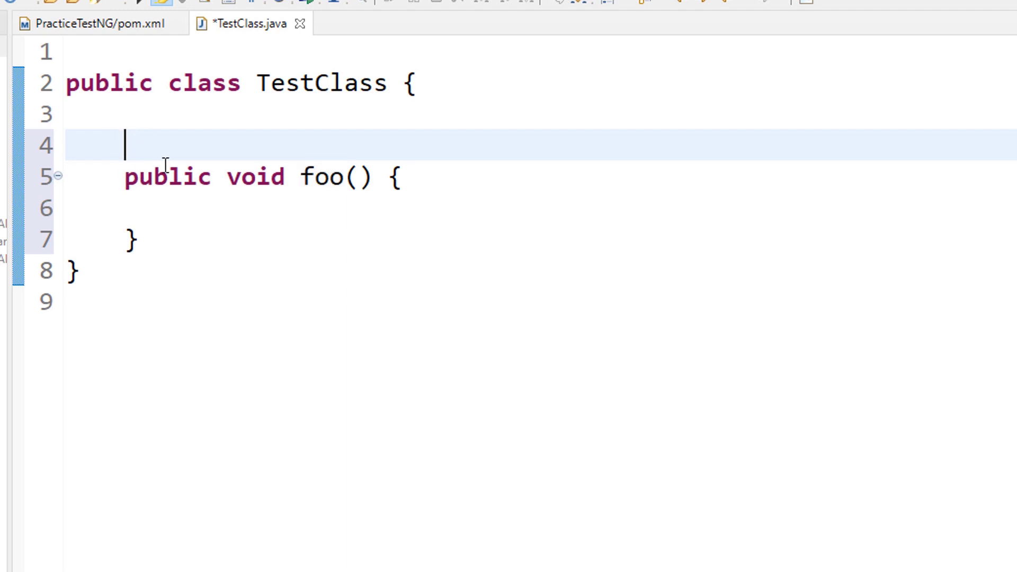
{"action": "type", "text": "@Test"}
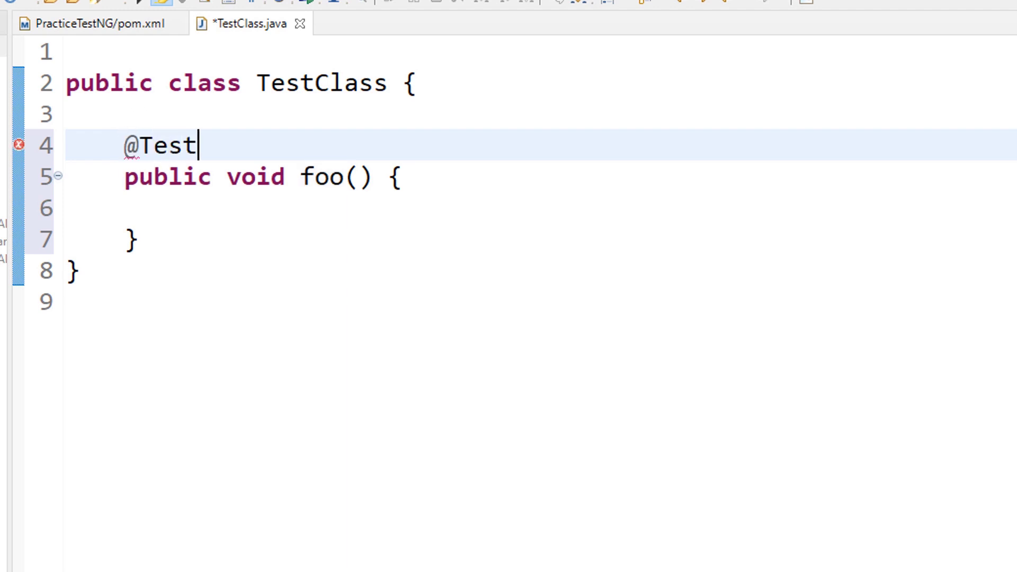
{"action": "key", "text": "ctrl+space"}
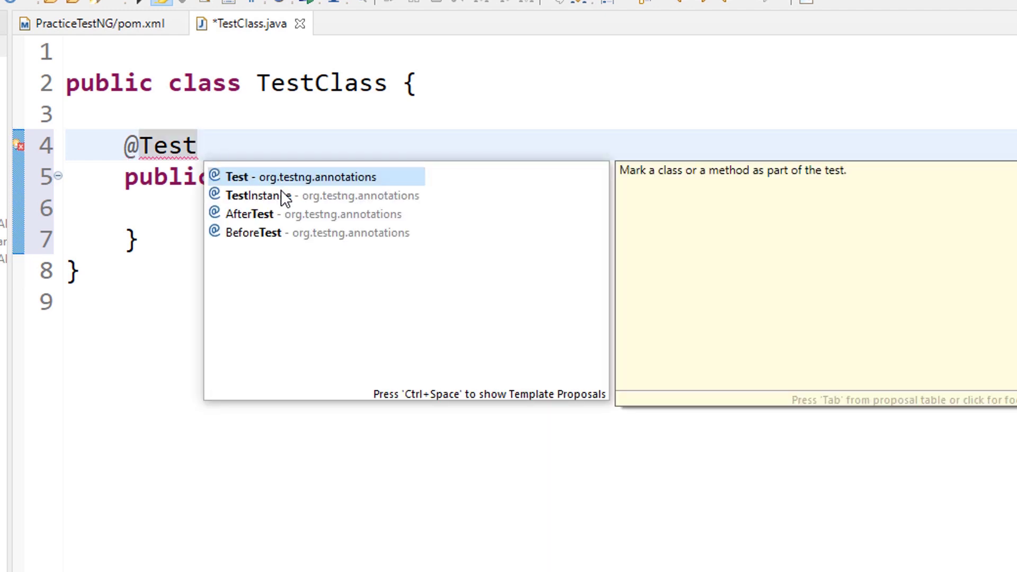
{"action": "double_click", "coordinate": [297, 177]}
{"action": "key", "text": "ctrl+s"}
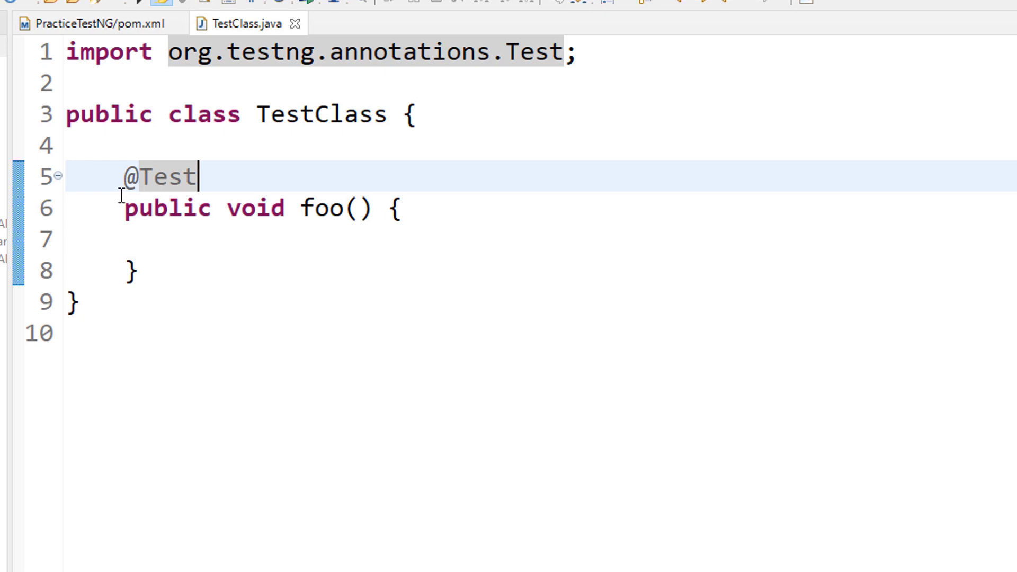
{"action": "left_click", "coordinate": [202, 241]}
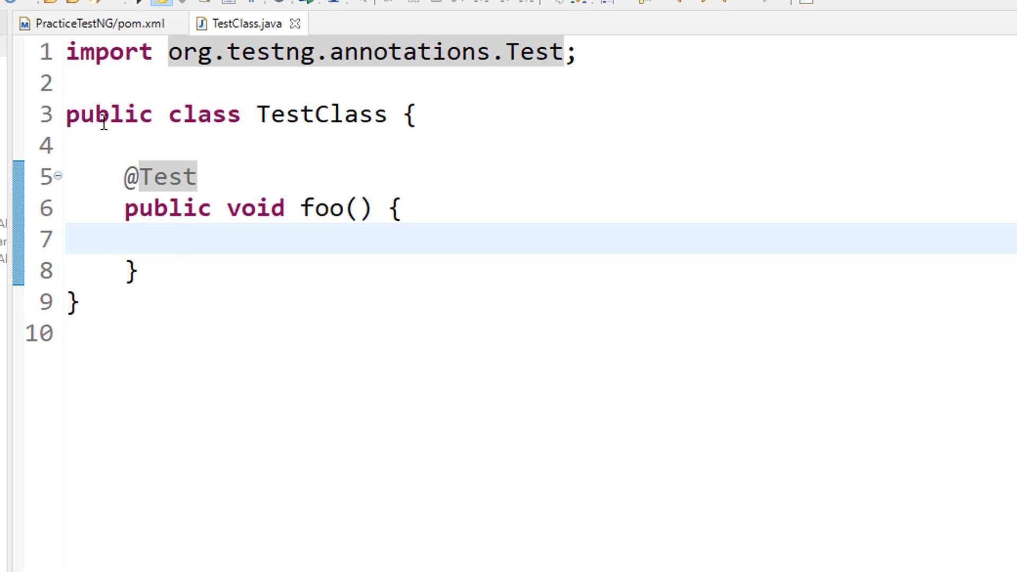
{"action": "left_click_drag", "start_coordinate": [124, 177], "coordinate": [154, 258]}
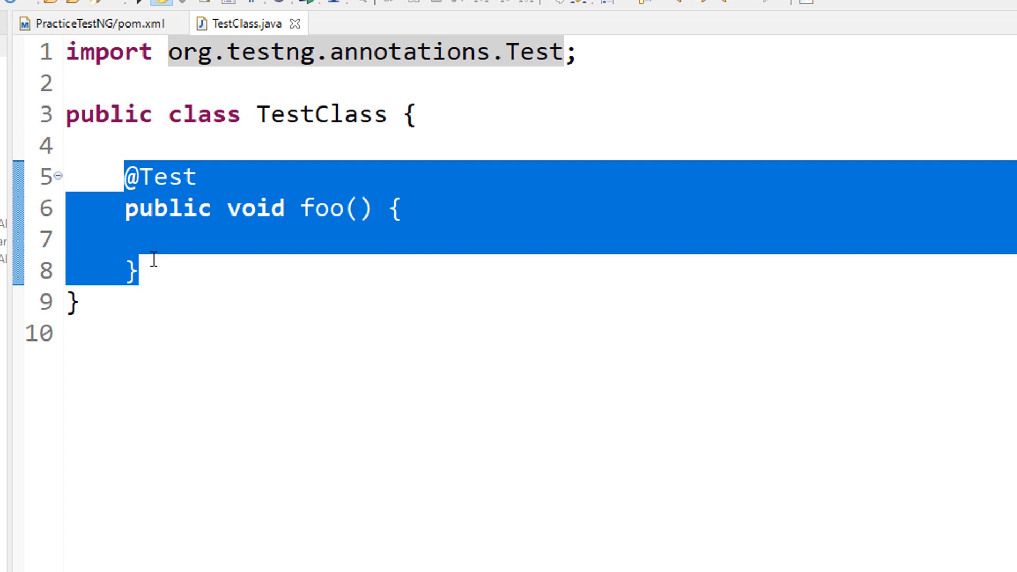
{"action": "key", "text": "ctrl+slash"}
- Insert a public static void main(String[] args) method below the commented-out foo method using code completion and save the class
{"action": "left_click", "coordinate": [154, 259]}
{"action": "key", "text": "Return"}
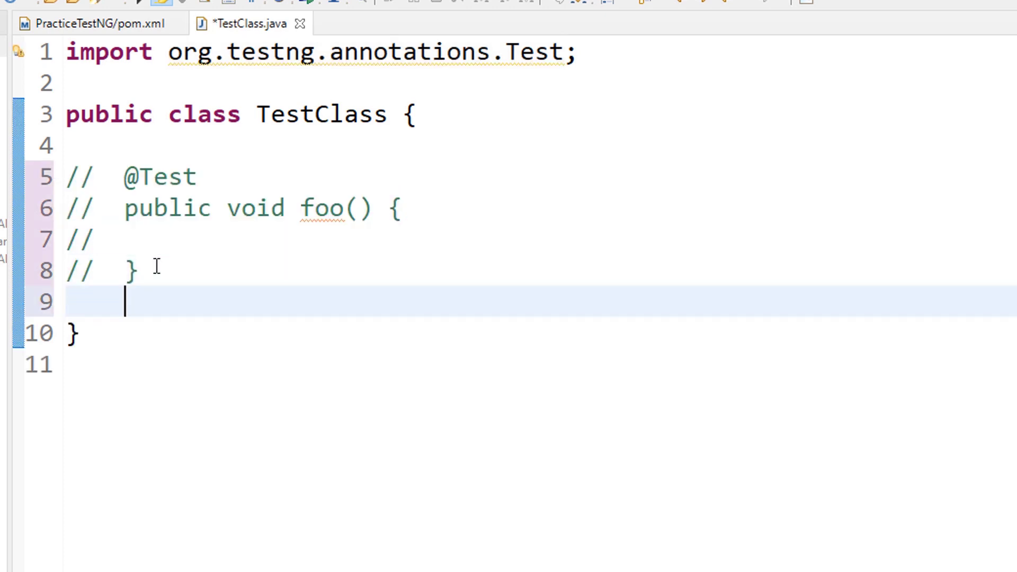
{"action": "type", "text": "main"}
{"action": "key", "text": "ctrl+space"}
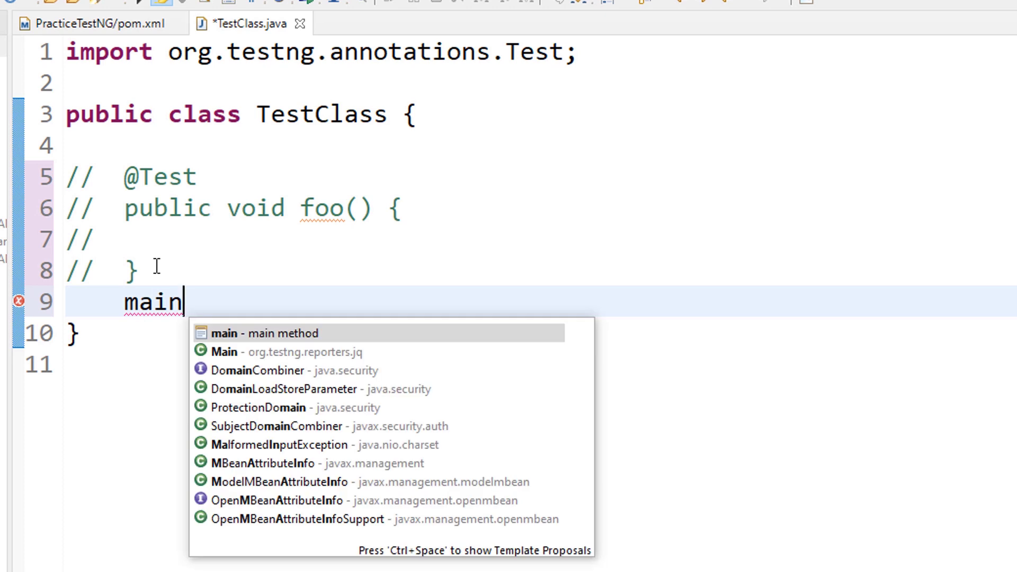
{"action": "key", "text": "Return"}
{"action": "key", "text": "ctrl+s"}
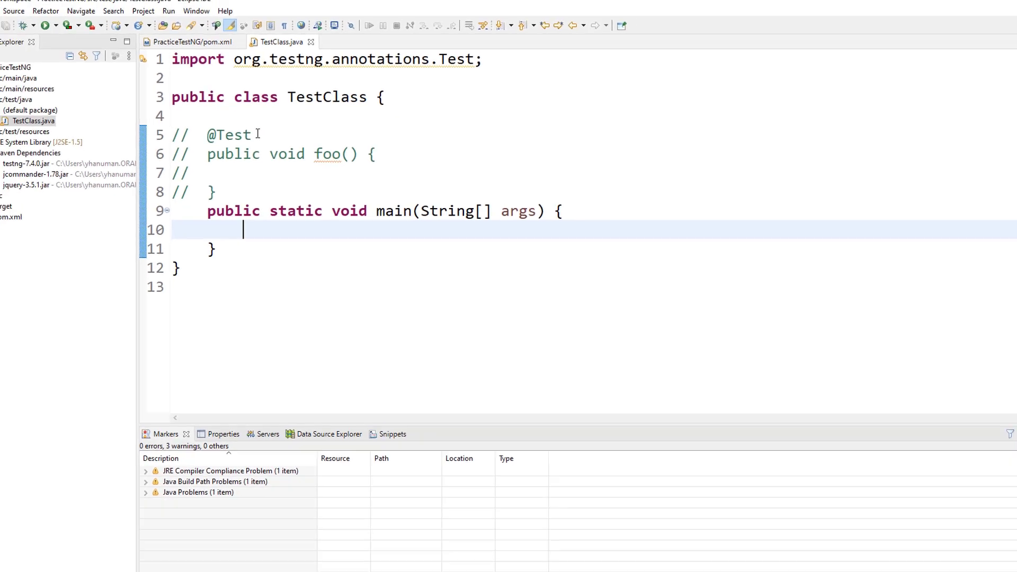
- Run TestClass as a Java Application
{"action": "right_click", "coordinate": [206, 178]}
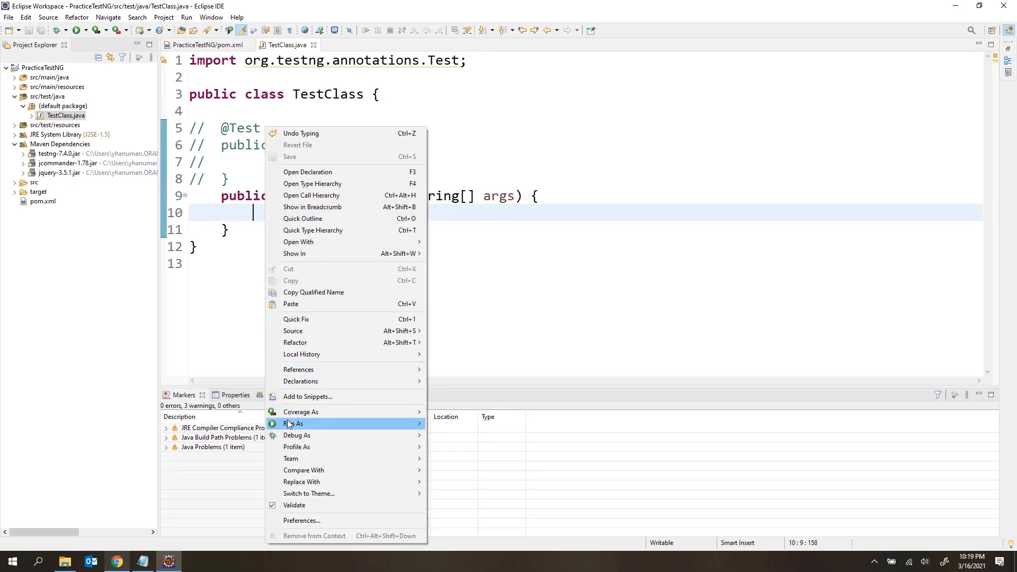
{"action": "mouse_move", "coordinate": [286, 423]}
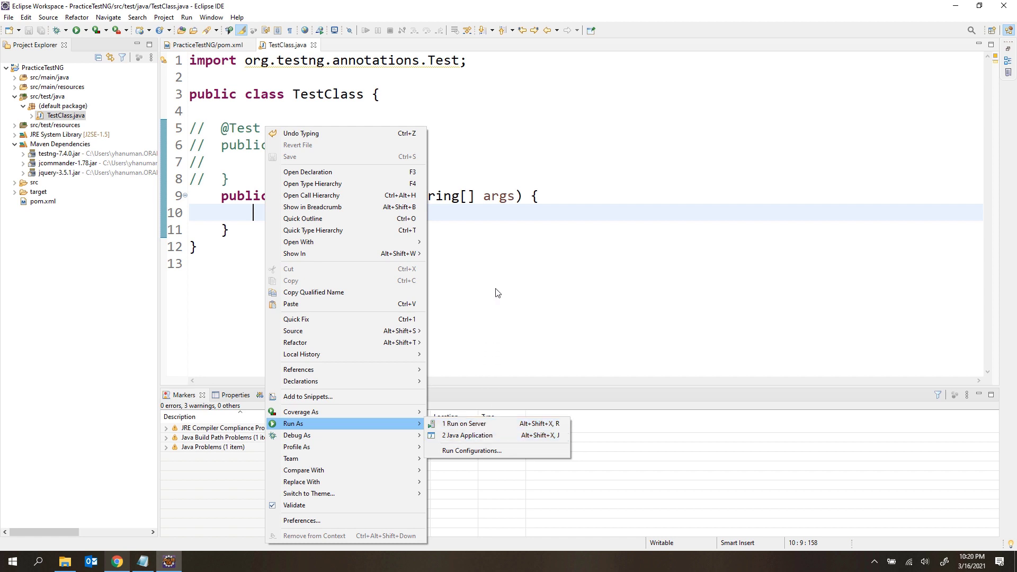
{"action": "left_click", "coordinate": [461, 437]}
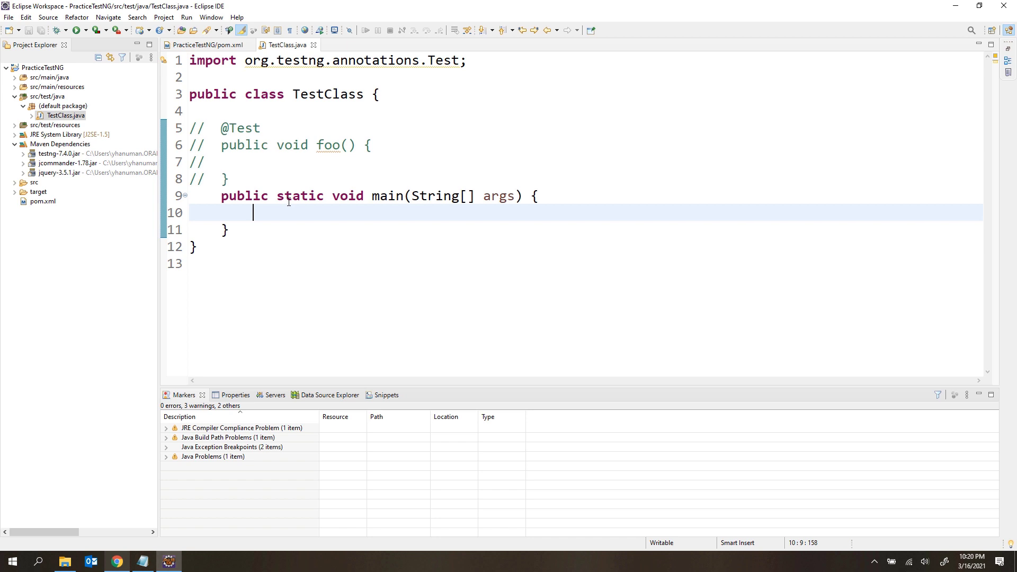
- Delete the entire main method from TestClass
{"action": "left_click", "coordinate": [264, 128]}
{"action": "left_click_drag", "start_coordinate": [263, 128], "coordinate": [299, 236]}
{"action": "left_click", "coordinate": [324, 231]}
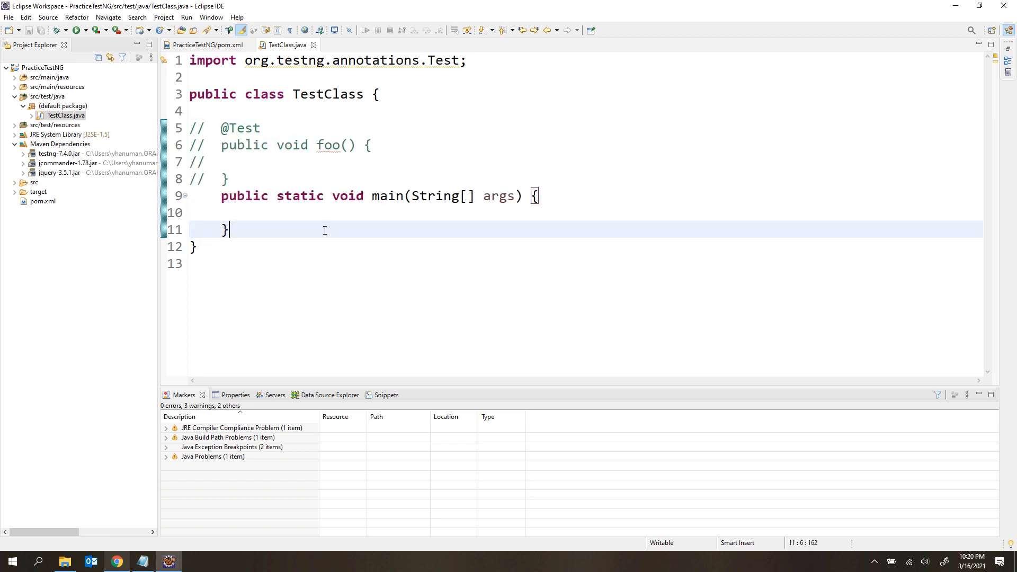
{"action": "left_click", "coordinate": [221, 197], "text": "shift"}
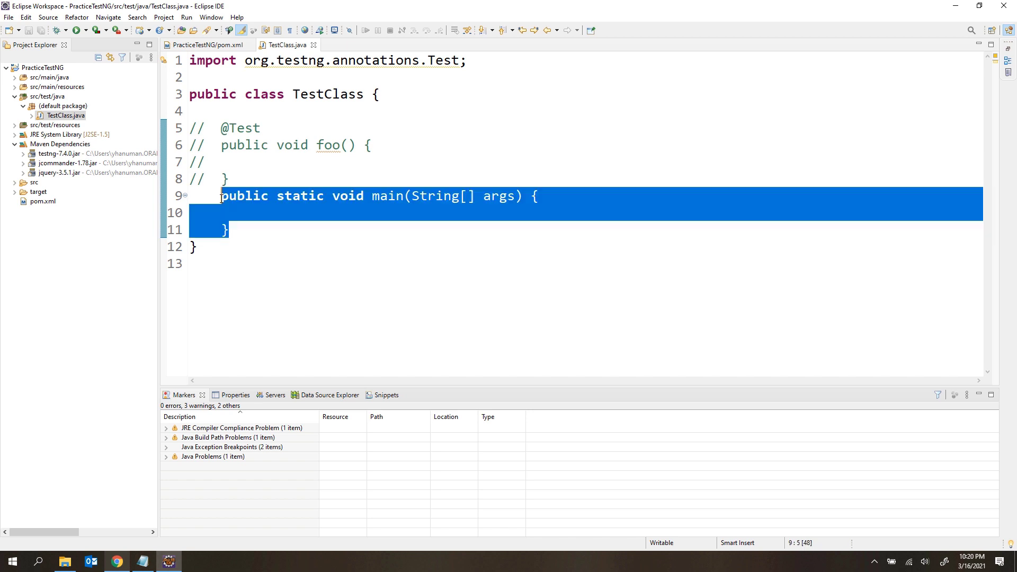
{"action": "key", "text": "Delete"}
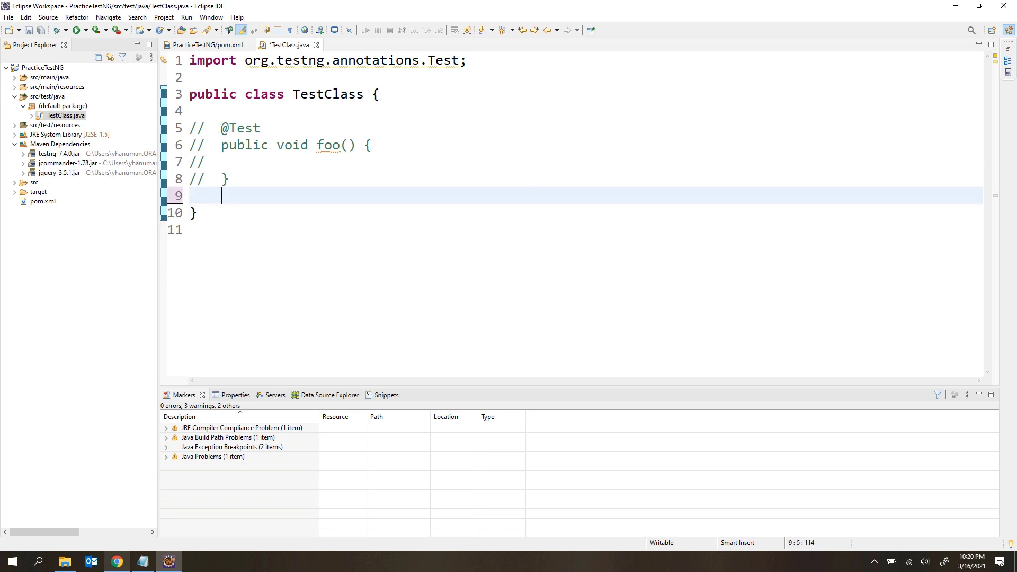
{"action": "left_click_drag", "start_coordinate": [222, 128], "coordinate": [242, 181]}
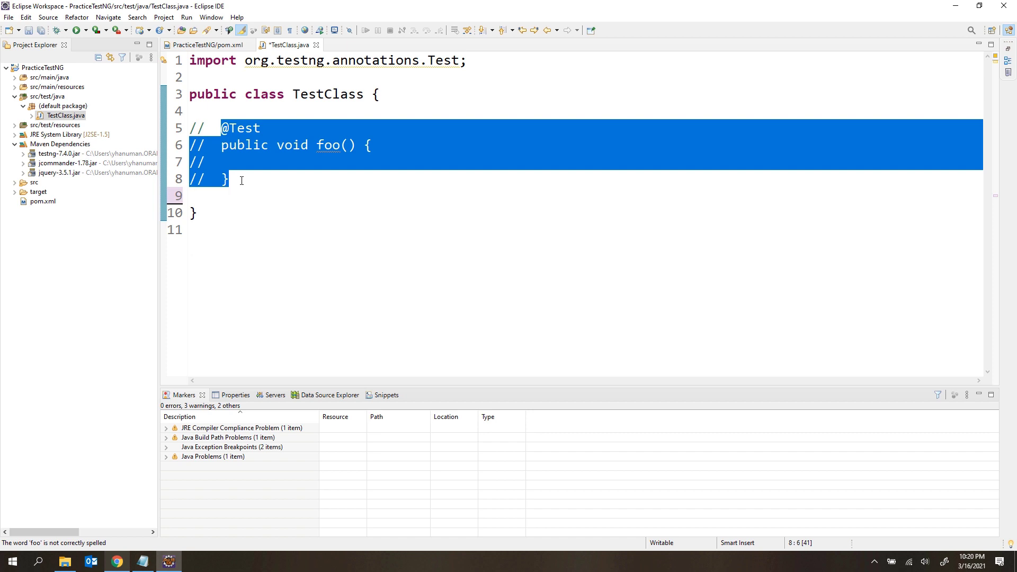
{"action": "key", "text": "ctrl+slash"}
{"action": "key", "text": "ctrl+s"}
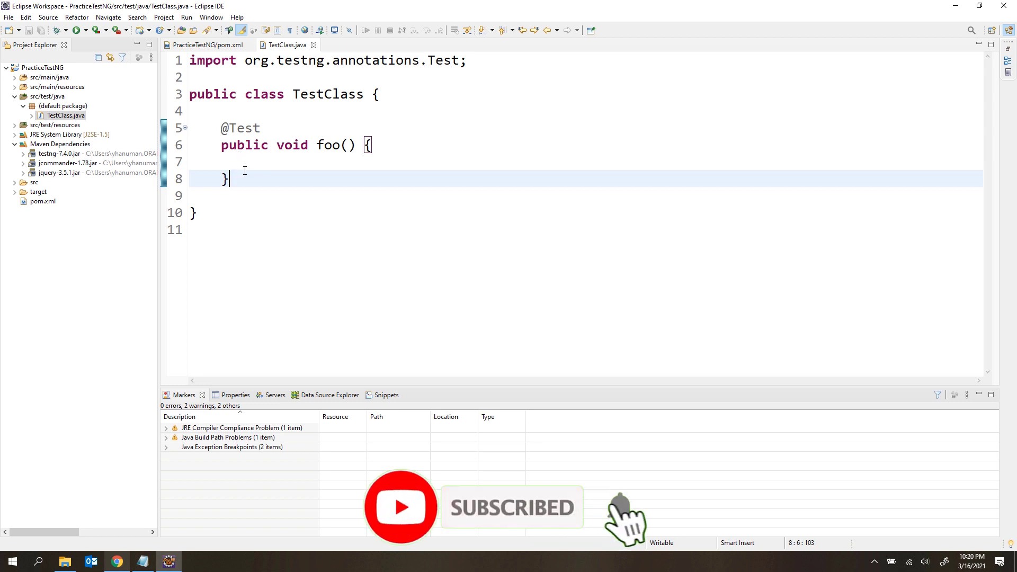
{"action": "left_click_drag", "start_coordinate": [225, 213], "coordinate": [189, 125]}
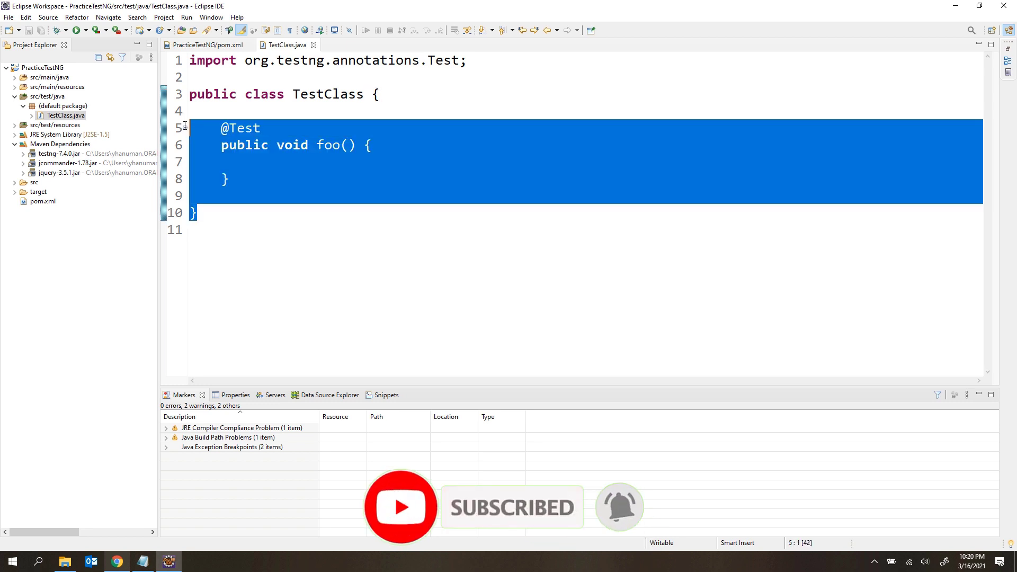
{"action": "left_click", "coordinate": [278, 157]}
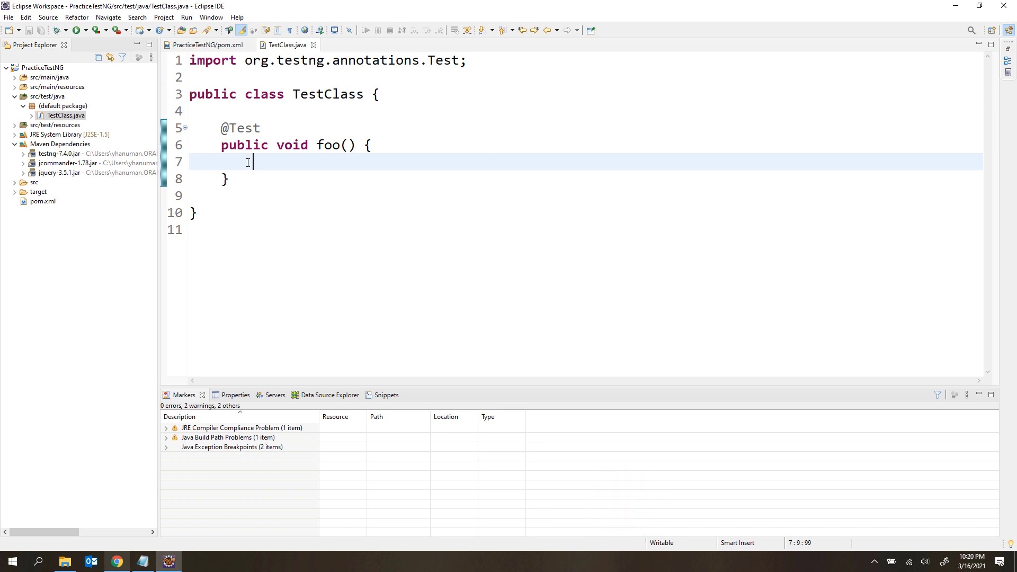
- Check the run options offered for TestClass and review the TestNG dependency in pom.xml
{"action": "right_click", "coordinate": [249, 160]}
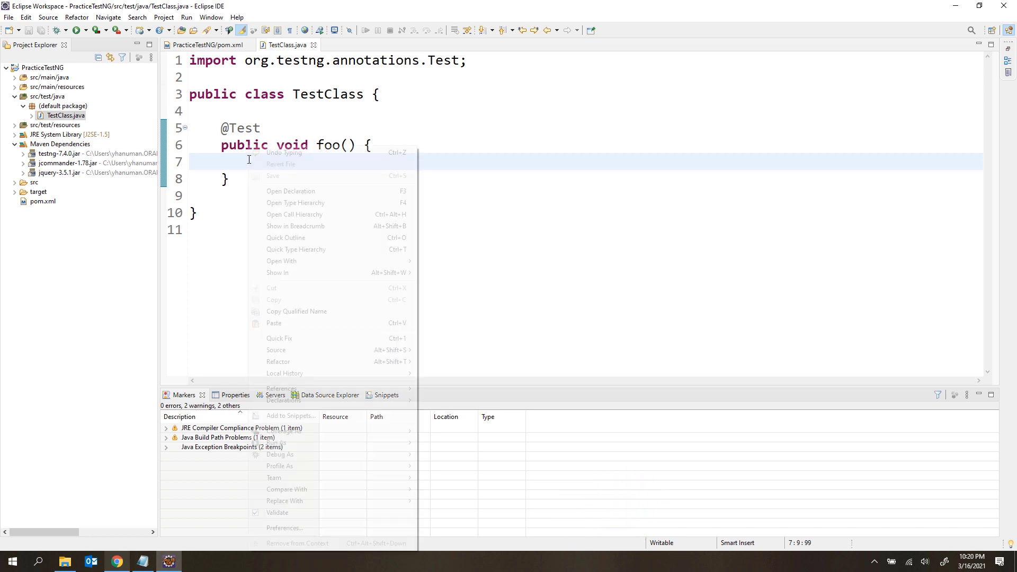
{"action": "mouse_move", "coordinate": [270, 444]}
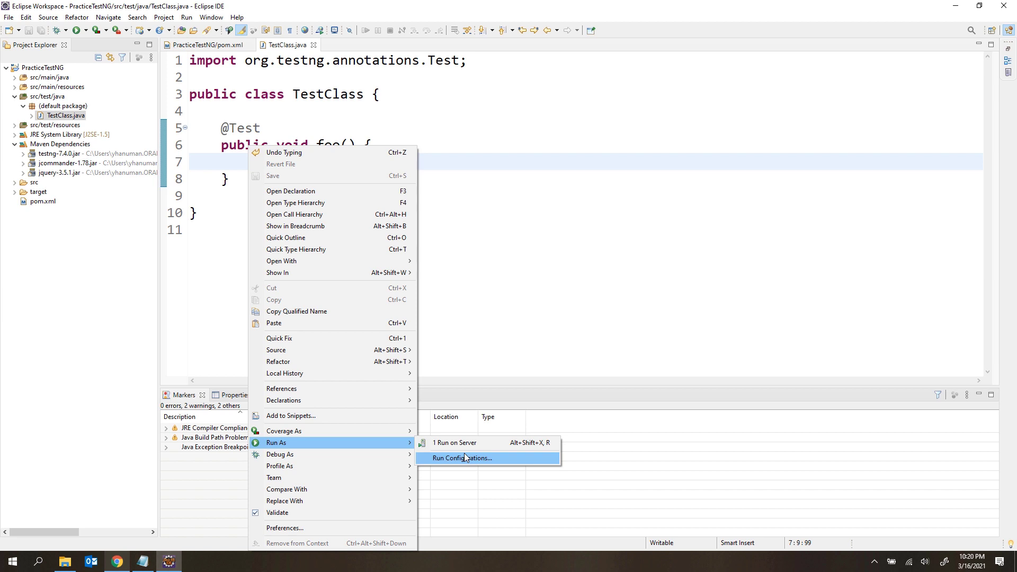
{"action": "left_click", "coordinate": [229, 196]}
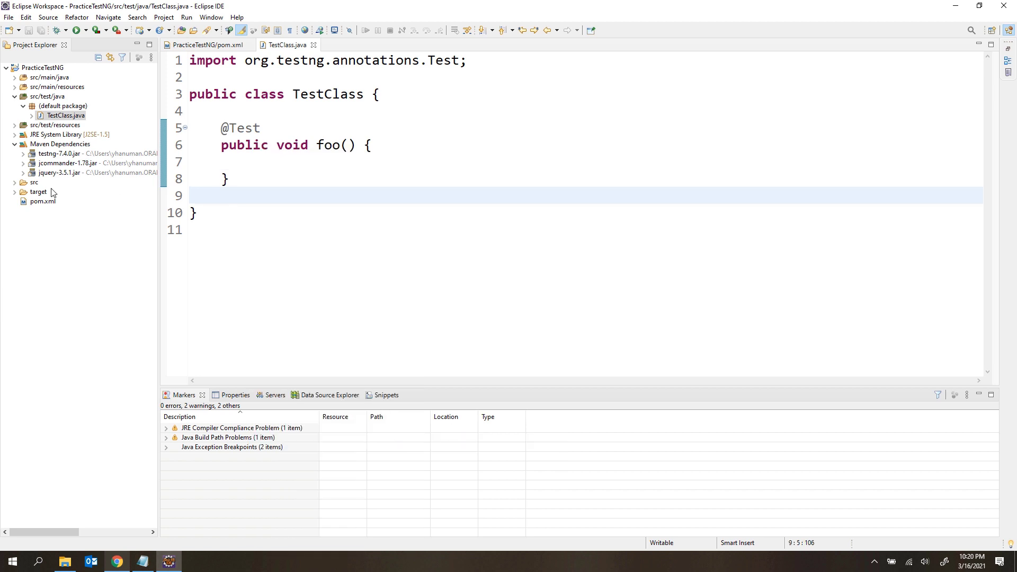
{"action": "double_click", "coordinate": [42, 201]}
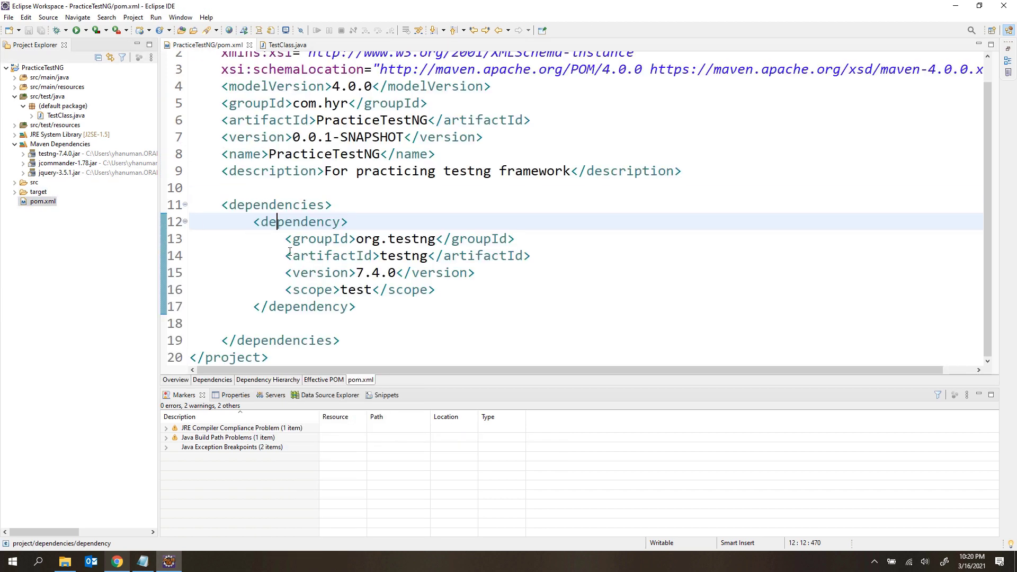
{"action": "double_click", "coordinate": [66, 115]}
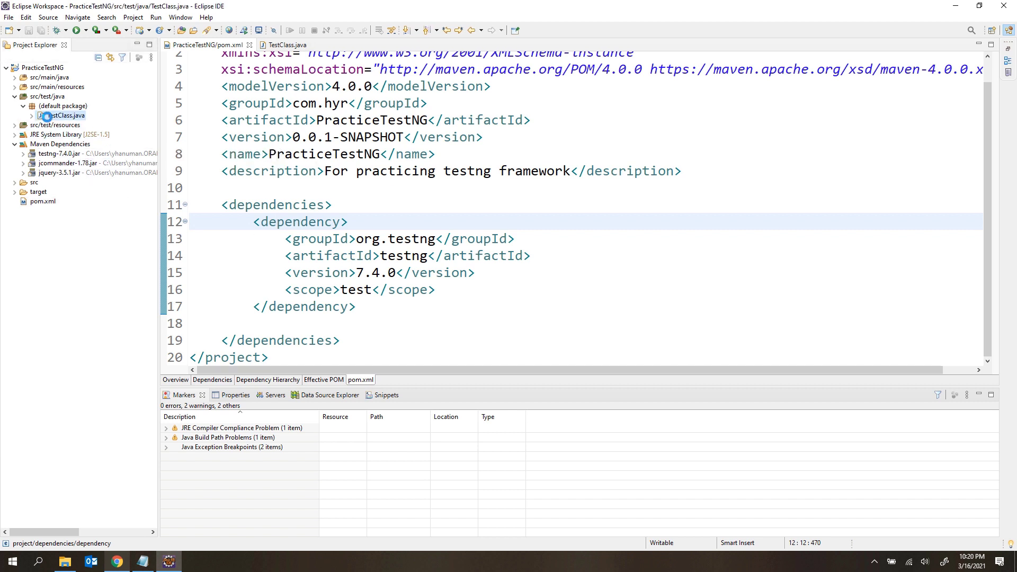
- Examine the available launch types in the run configurations and recheck the run options for TestClass
{"action": "right_click", "coordinate": [286, 166]}
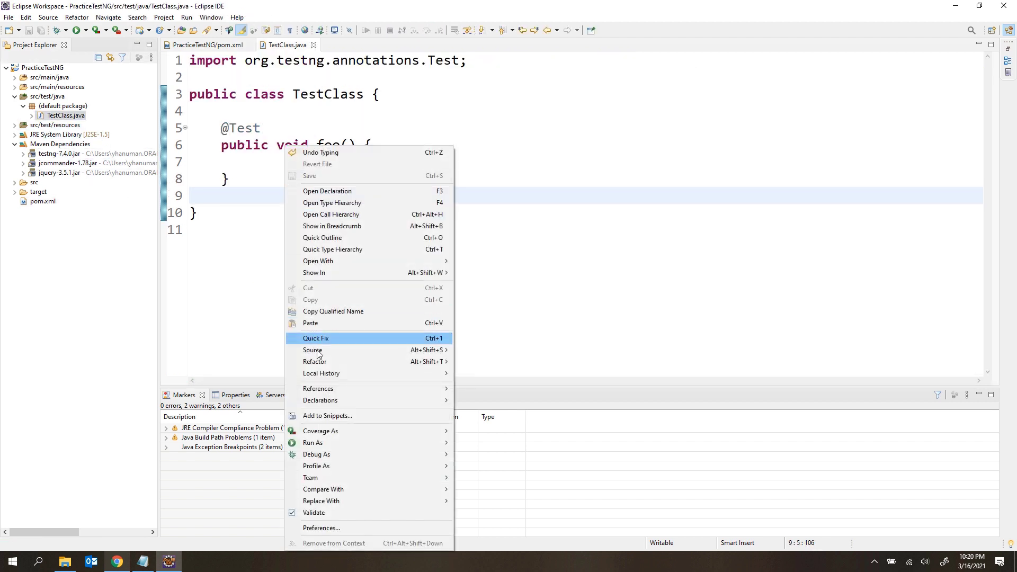
{"action": "mouse_move", "coordinate": [347, 444]}
{"action": "left_click", "coordinate": [483, 458]}
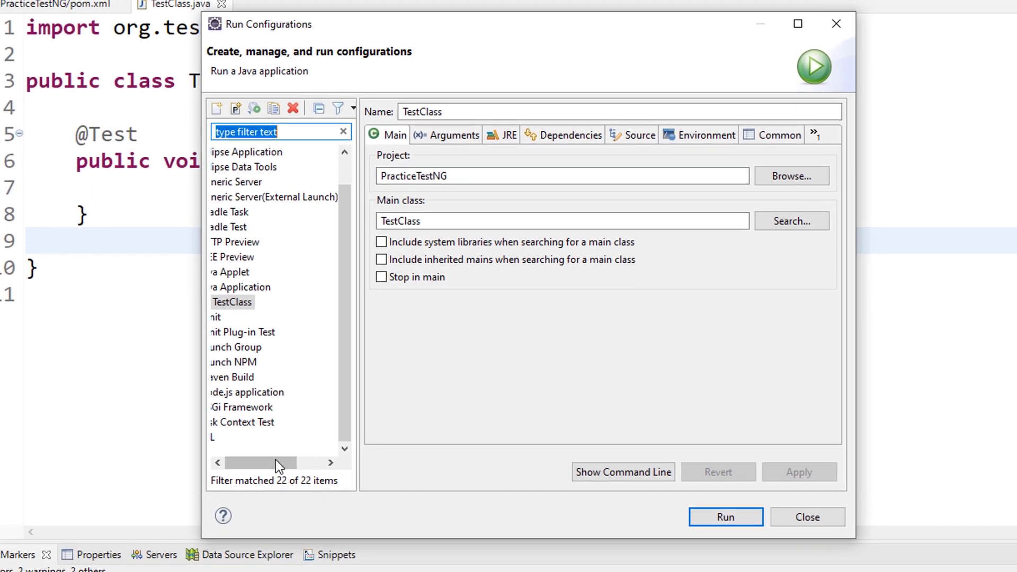
{"action": "left_click_drag", "start_coordinate": [276, 459], "coordinate": [270, 460]}
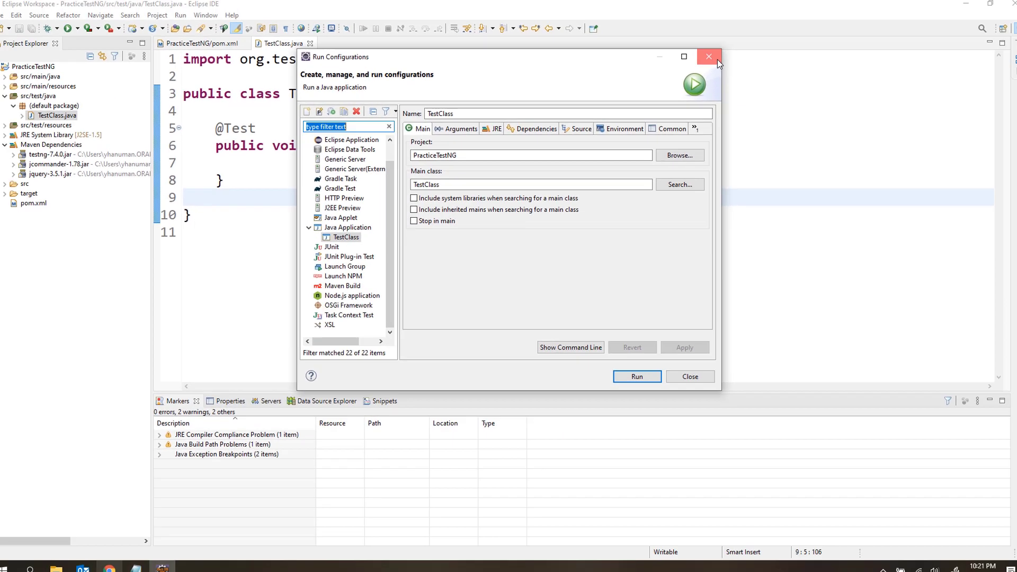
{"action": "left_click", "coordinate": [717, 61]}
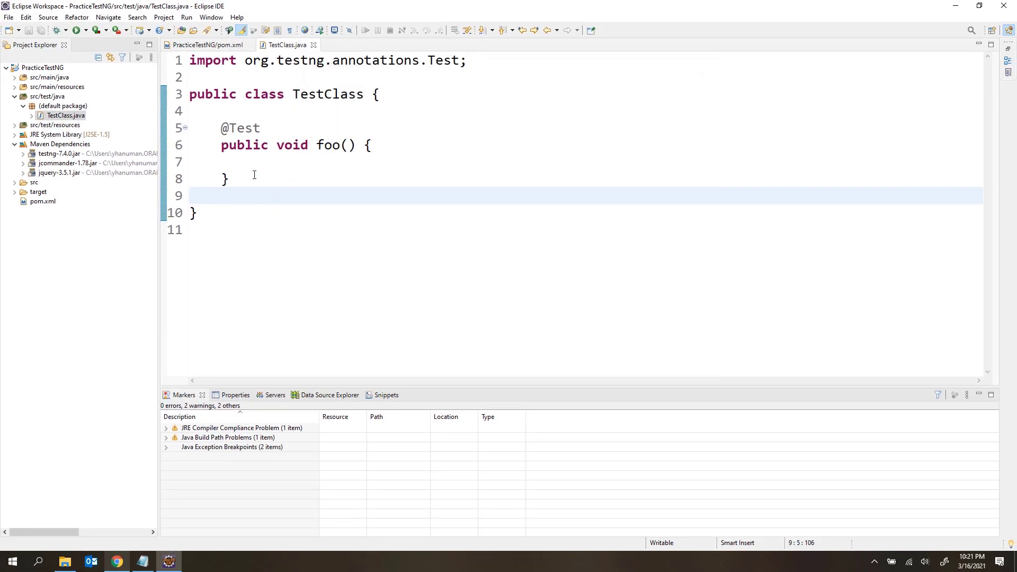
{"action": "right_click", "coordinate": [254, 174]}
{"action": "mouse_move", "coordinate": [330, 444]}
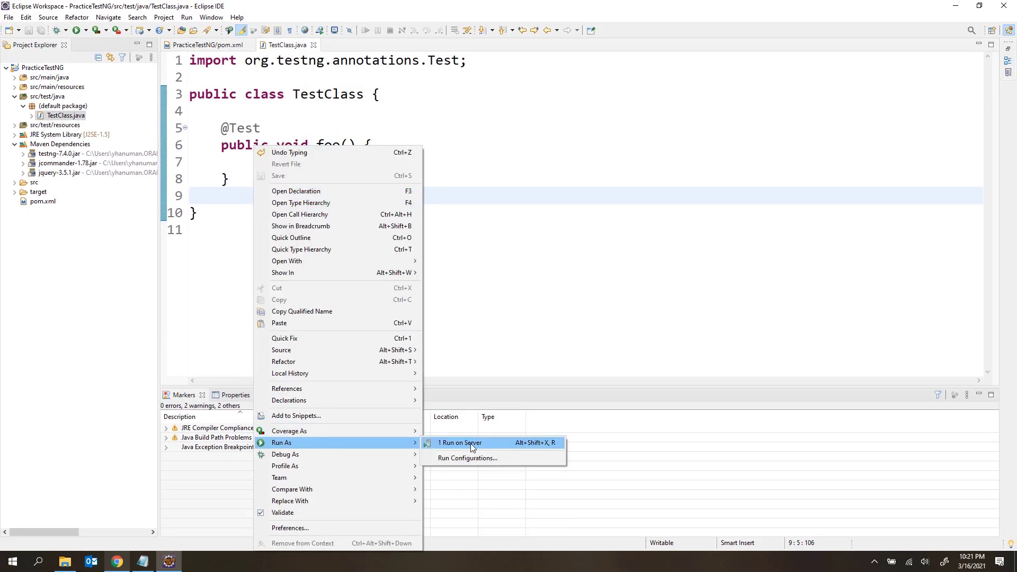
{"action": "left_click", "coordinate": [498, 294]}
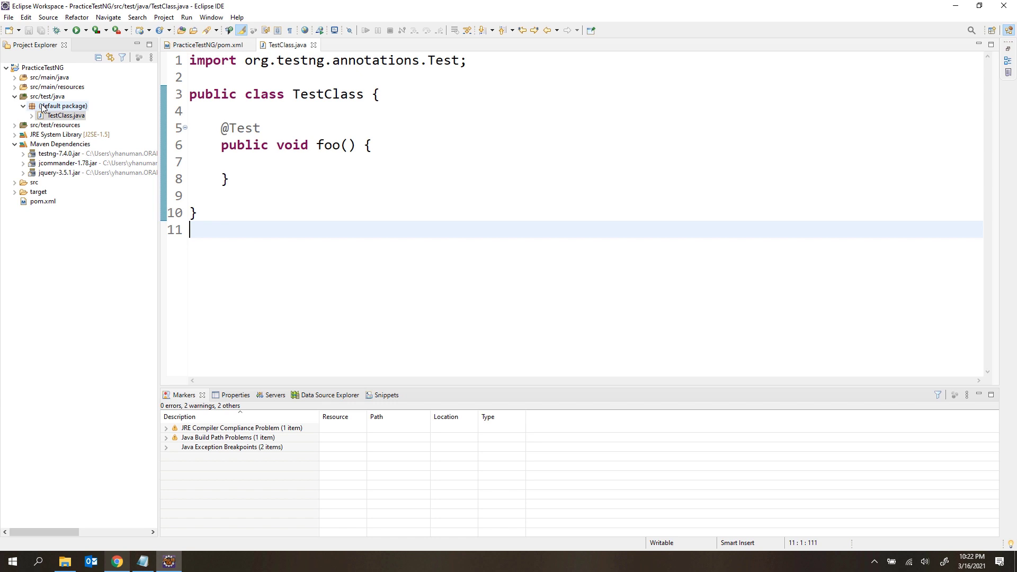
- Create a Java project named TestProject without a module-info.java file, declining the switch to the Java perspective
{"action": "left_click", "coordinate": [9, 17]}
{"action": "mouse_move", "coordinate": [25, 29]}
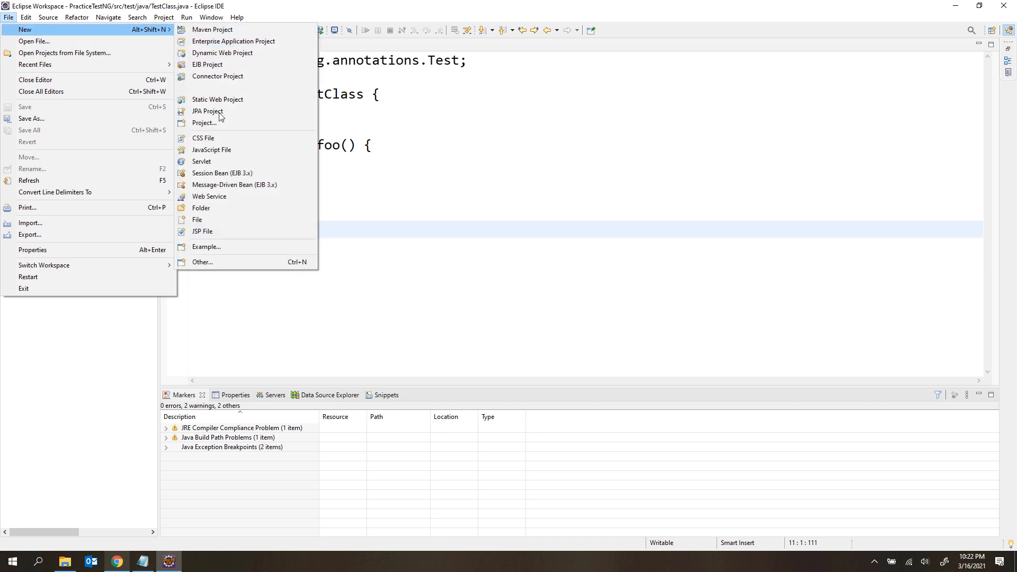
{"action": "left_click", "coordinate": [212, 267]}
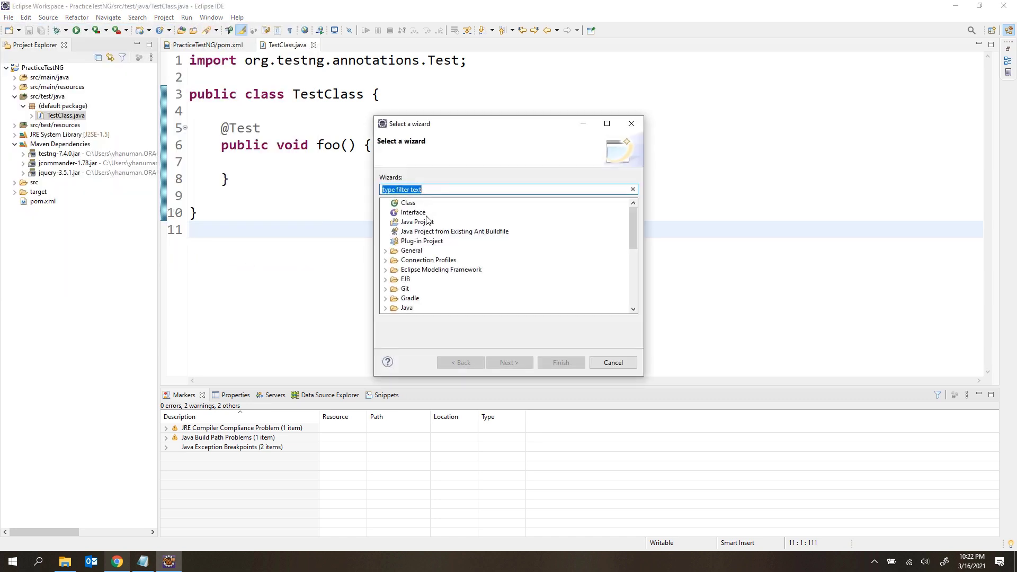
{"action": "left_click", "coordinate": [424, 223]}
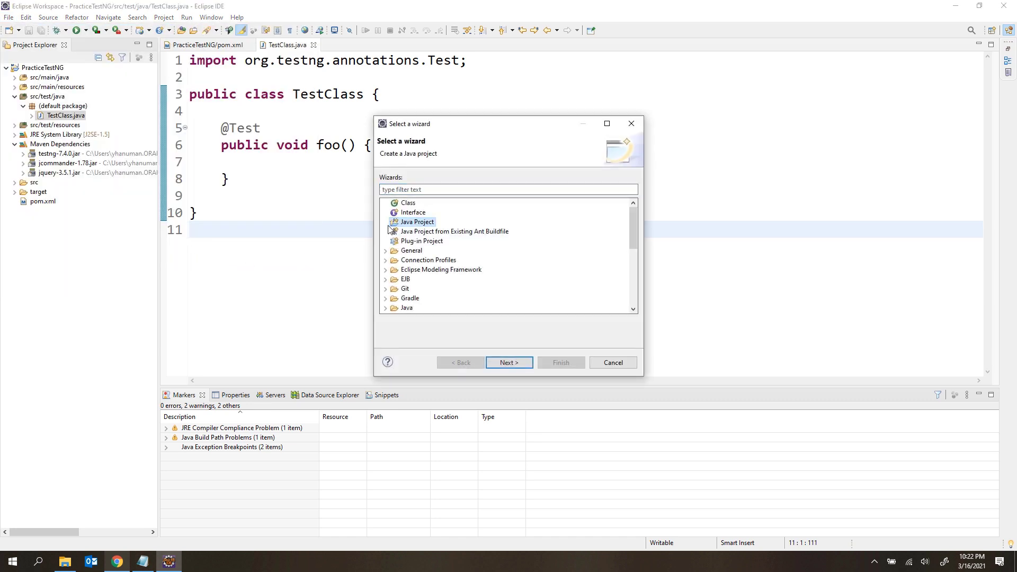
{"action": "left_click", "coordinate": [507, 363]}
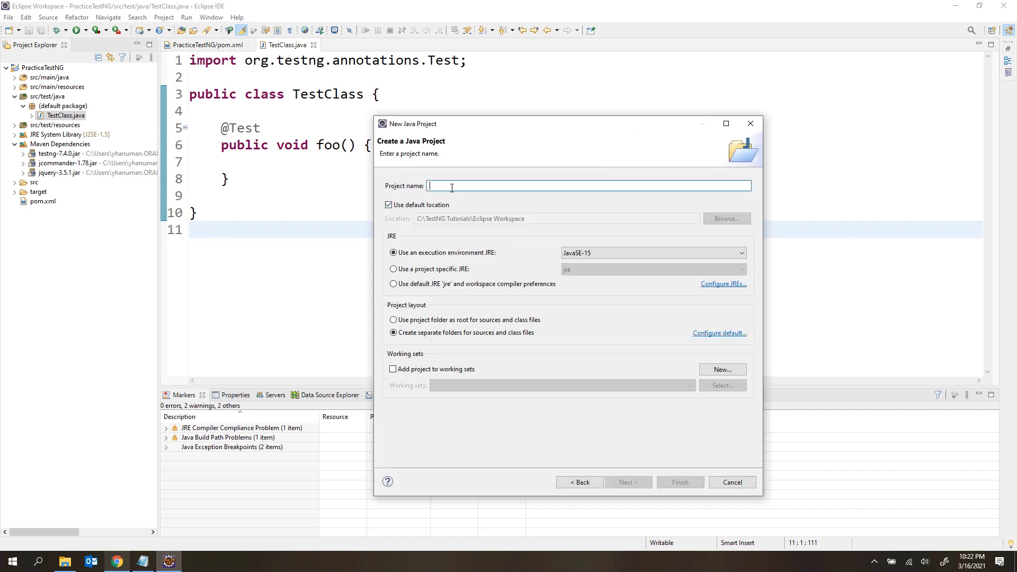
{"action": "type", "text": "Test"}
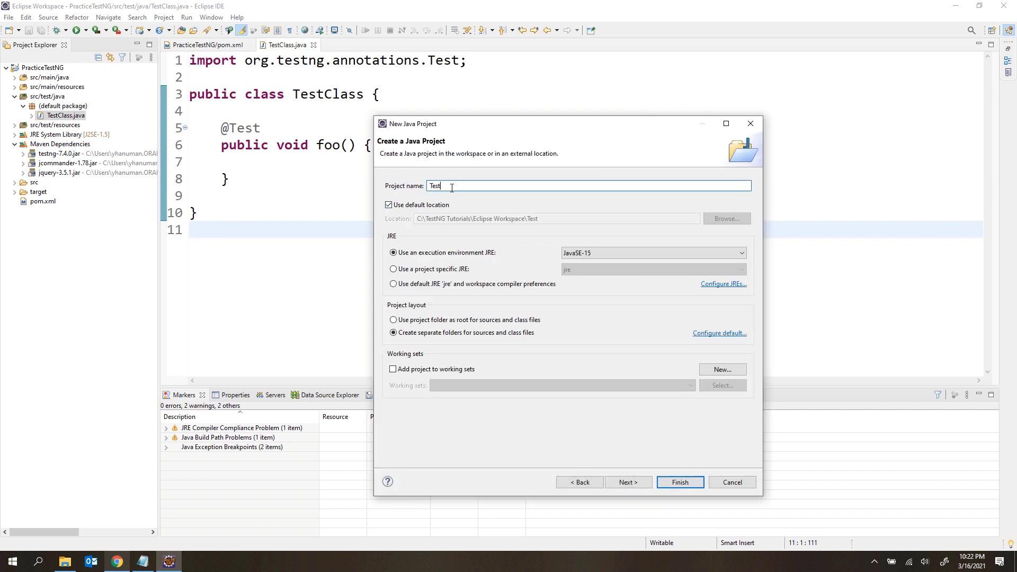
{"action": "type", "text": "Project"}
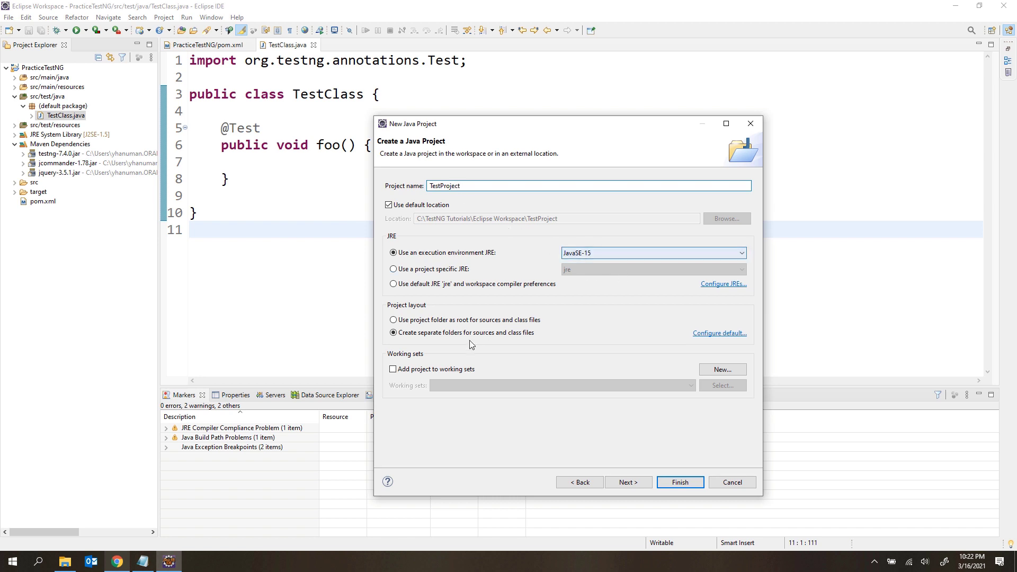
{"action": "left_click", "coordinate": [676, 481]}
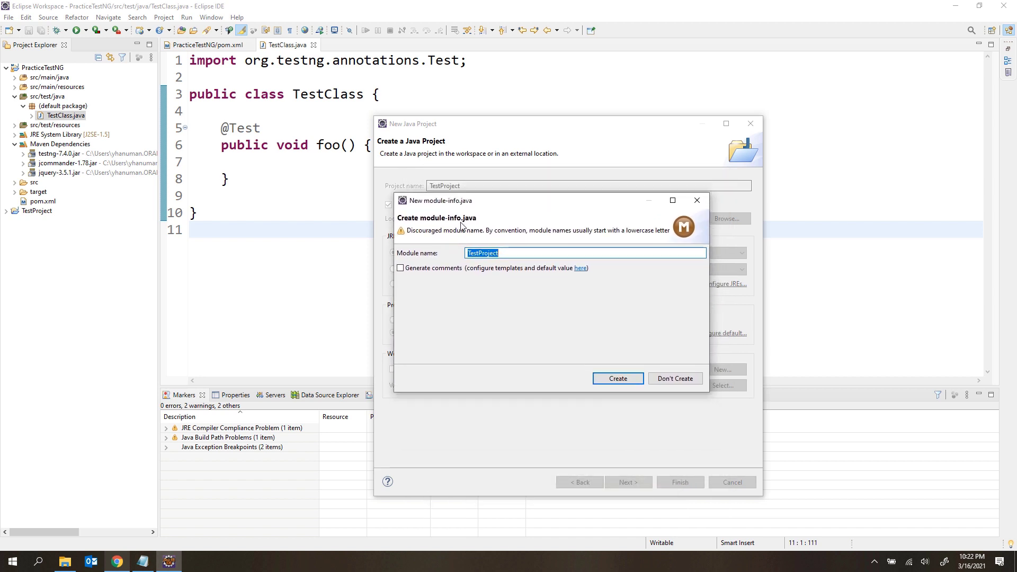
{"action": "left_click", "coordinate": [674, 378]}
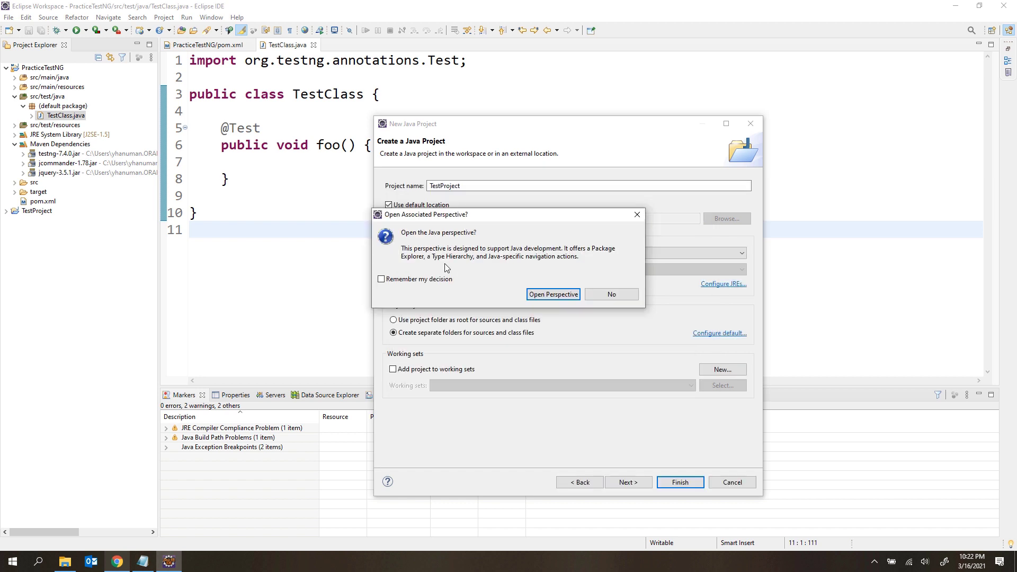
{"action": "left_click", "coordinate": [605, 295]}
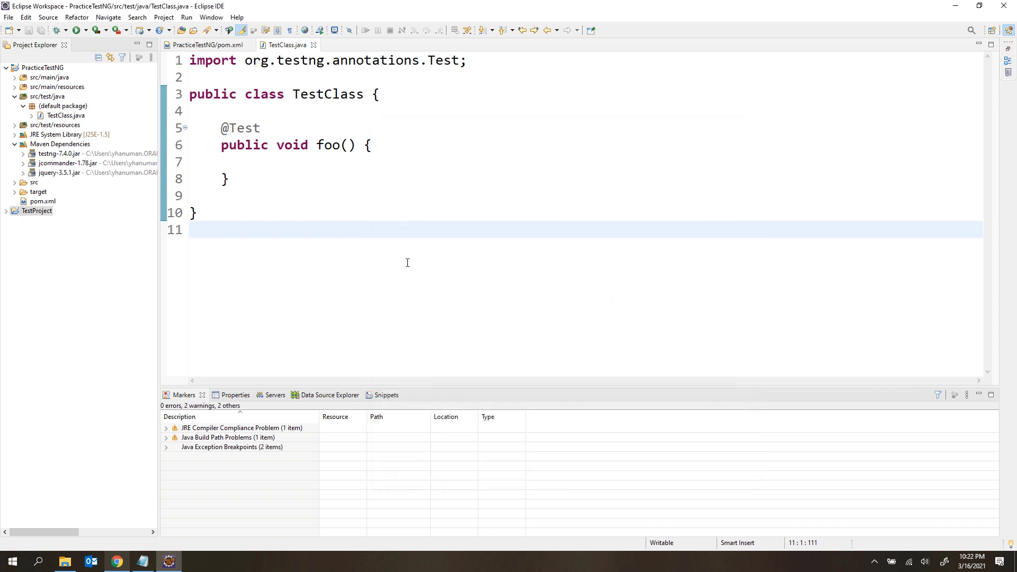
- Expand TestProject and create a new folder named Resources in it
{"action": "left_click", "coordinate": [6, 211]}
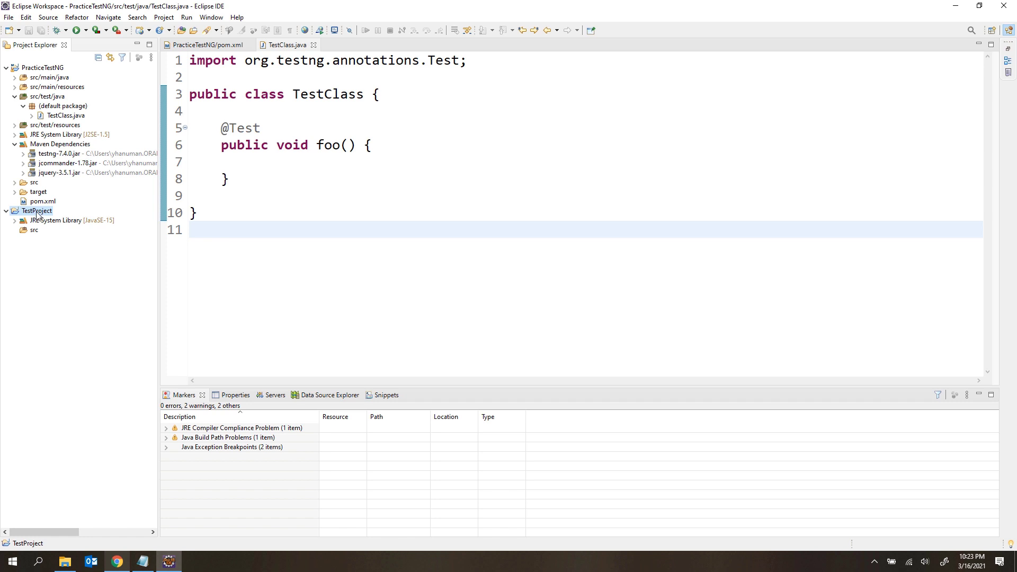
{"action": "right_click", "coordinate": [38, 214]}
{"action": "mouse_move", "coordinate": [94, 214]}
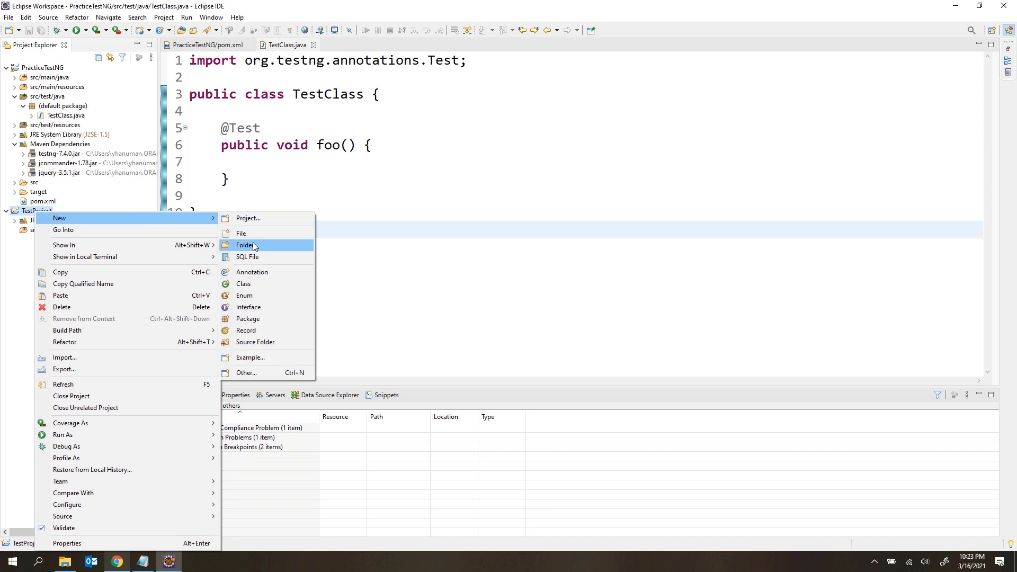
{"action": "left_click", "coordinate": [253, 245]}
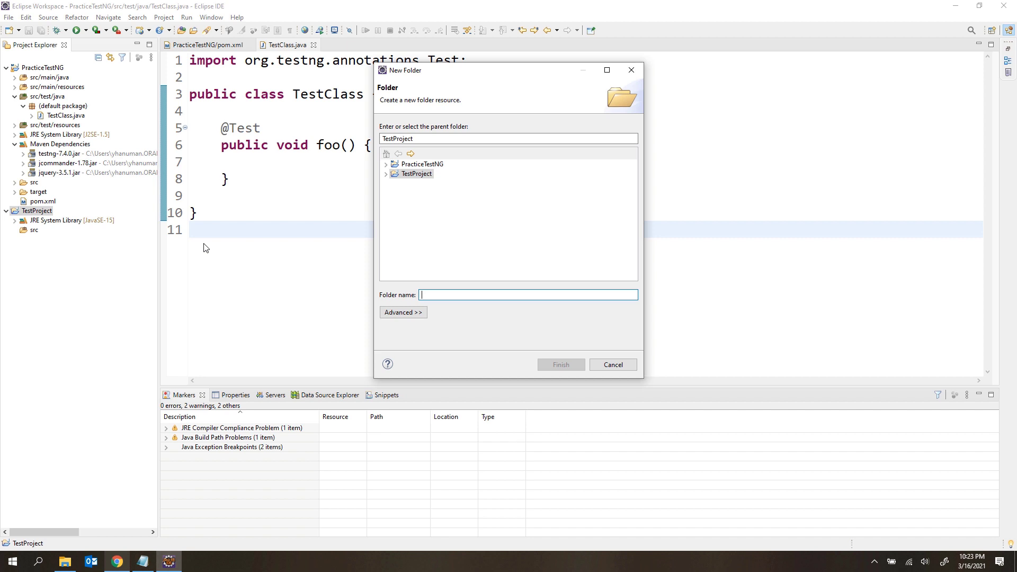
{"action": "type", "text": "Resources"}
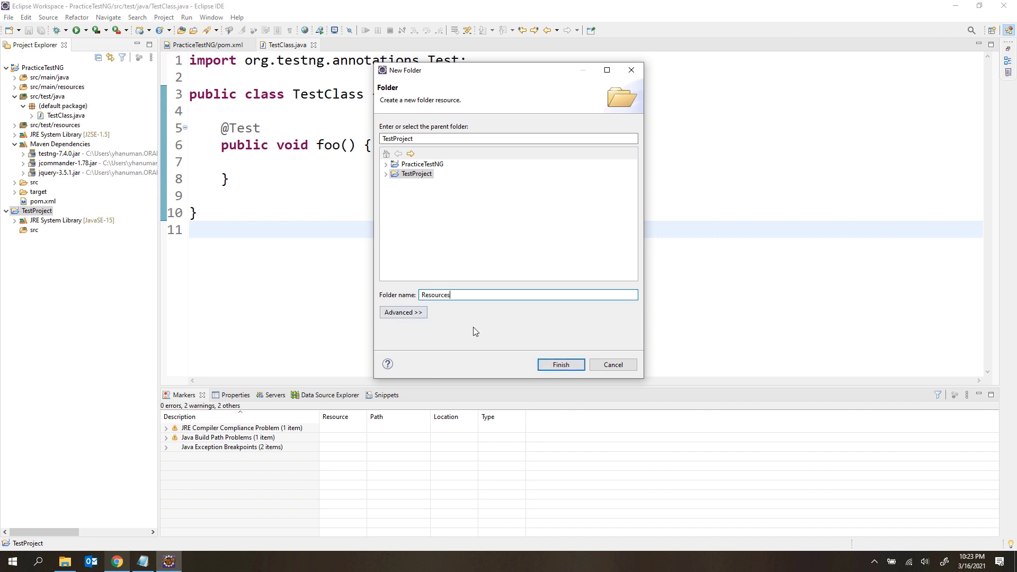
{"action": "left_click", "coordinate": [561, 364]}
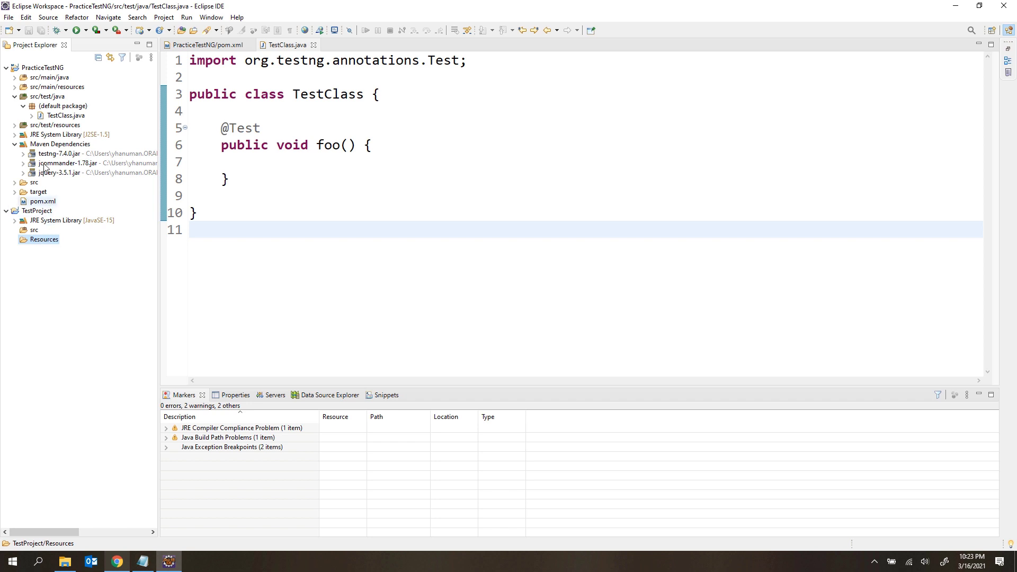
- Open the pom.xml of PracticeTestNG and review its TestNG dependency entry
{"action": "left_click", "coordinate": [42, 69]}
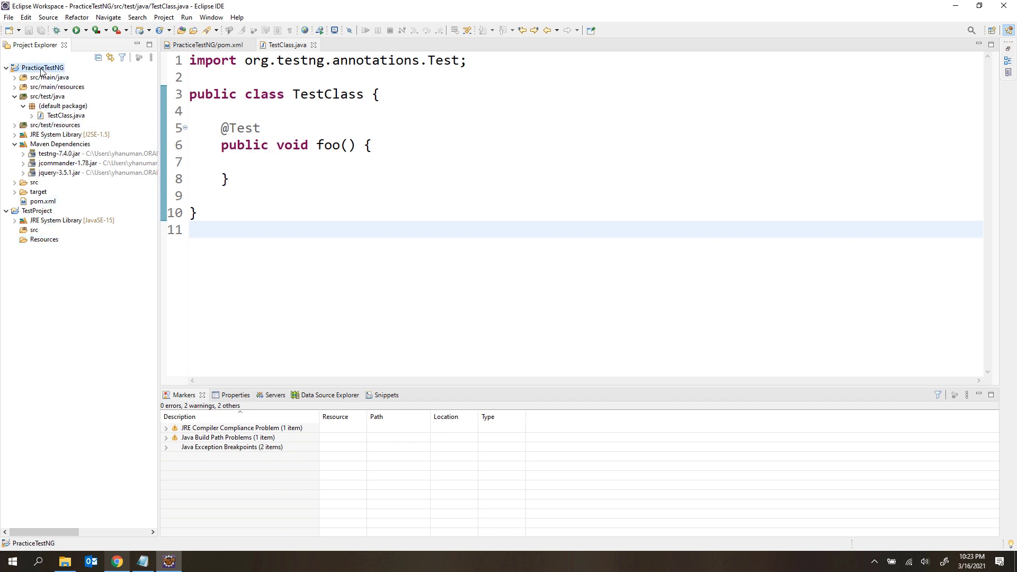
{"action": "double_click", "coordinate": [42, 201]}
{"action": "left_click", "coordinate": [277, 237]}
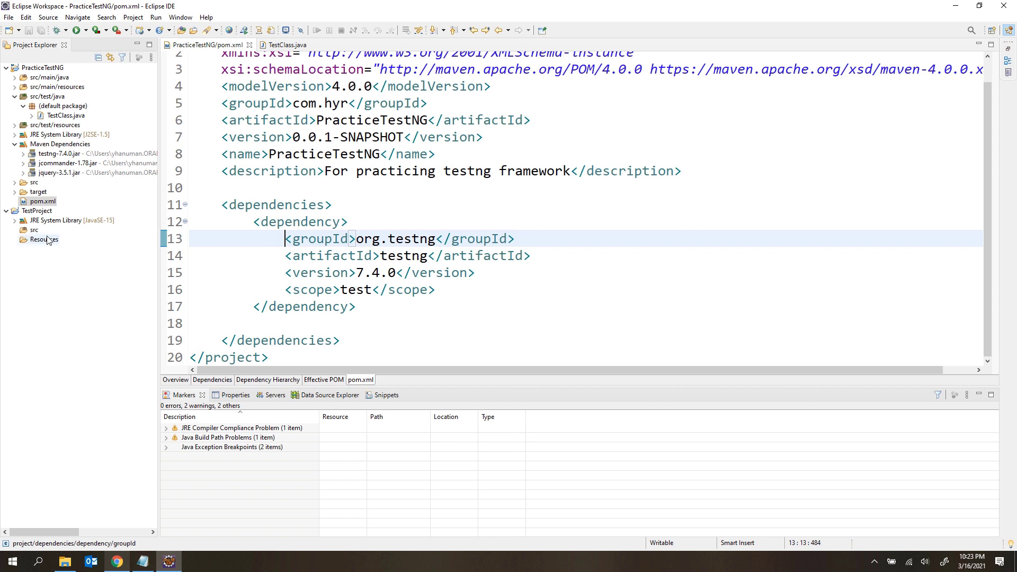
- Switch to Chrome, download testng-7.4.0.jar from the TestNG 7.4.0 page, keep the file and show it in its folder
{"action": "left_click", "coordinate": [117, 562]}
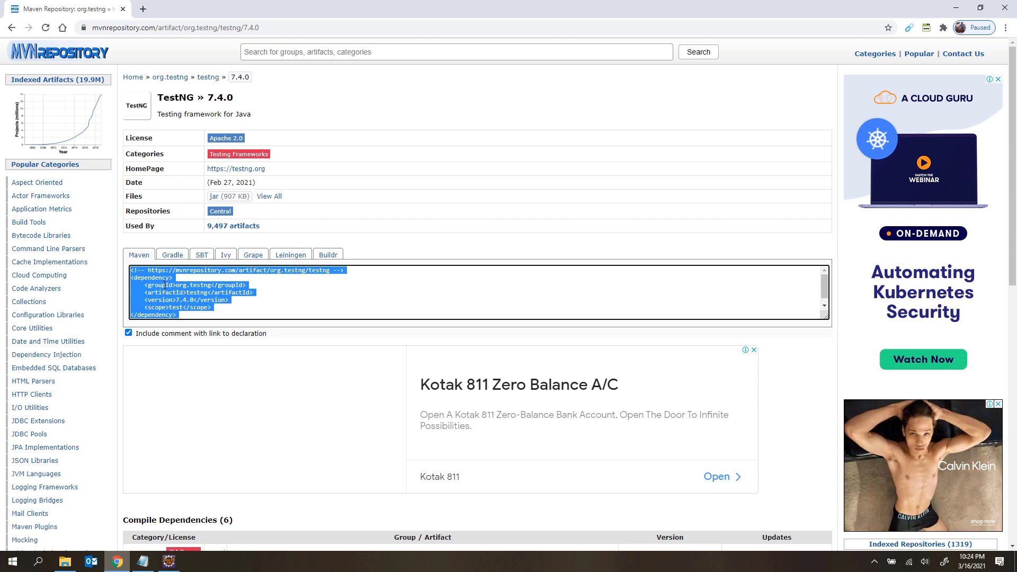
{"action": "left_click_drag", "start_coordinate": [130, 197], "coordinate": [149, 199]}
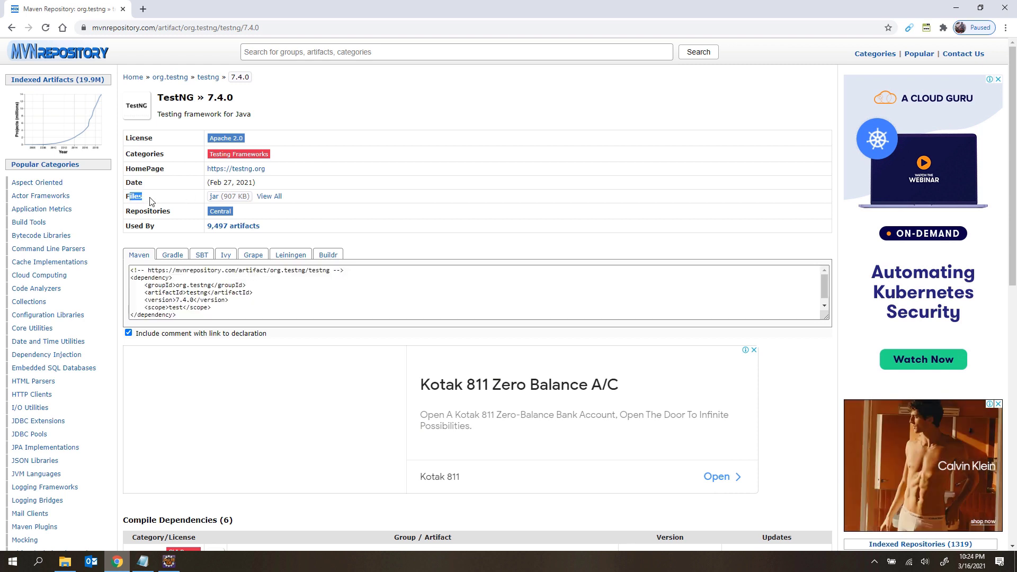
{"action": "left_click", "coordinate": [212, 198]}
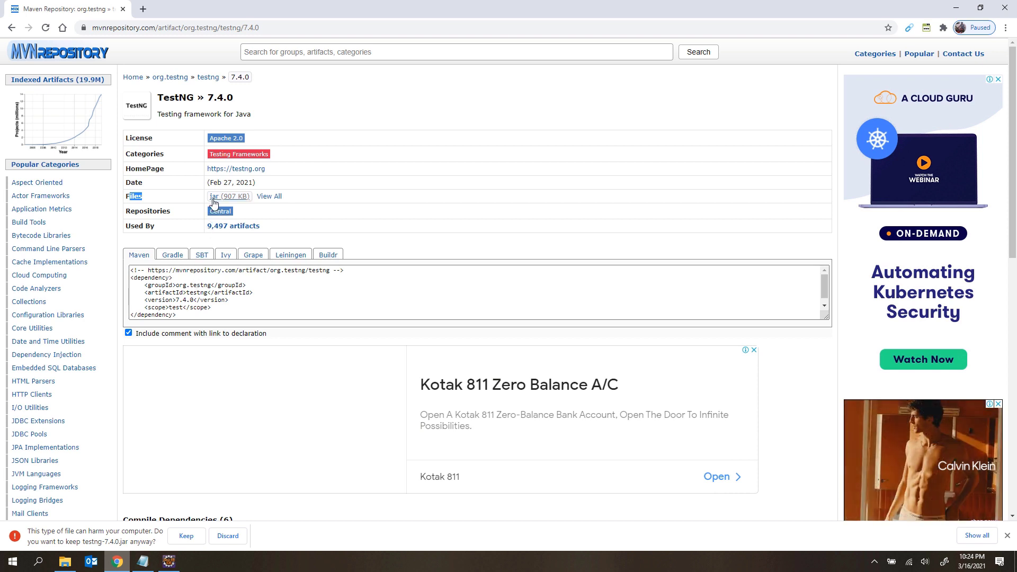
{"action": "left_click", "coordinate": [182, 536]}
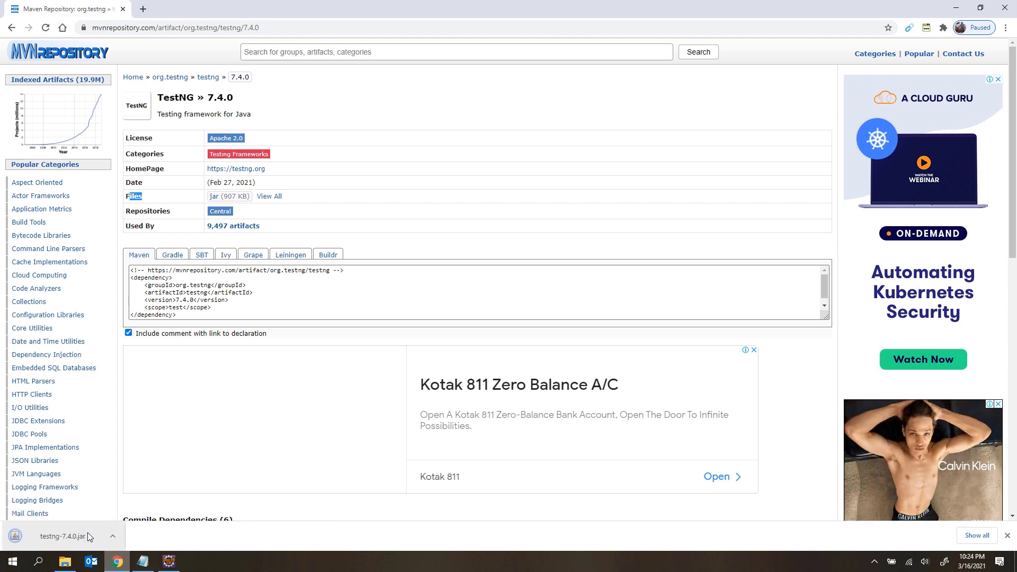
{"action": "left_click", "coordinate": [112, 537]}
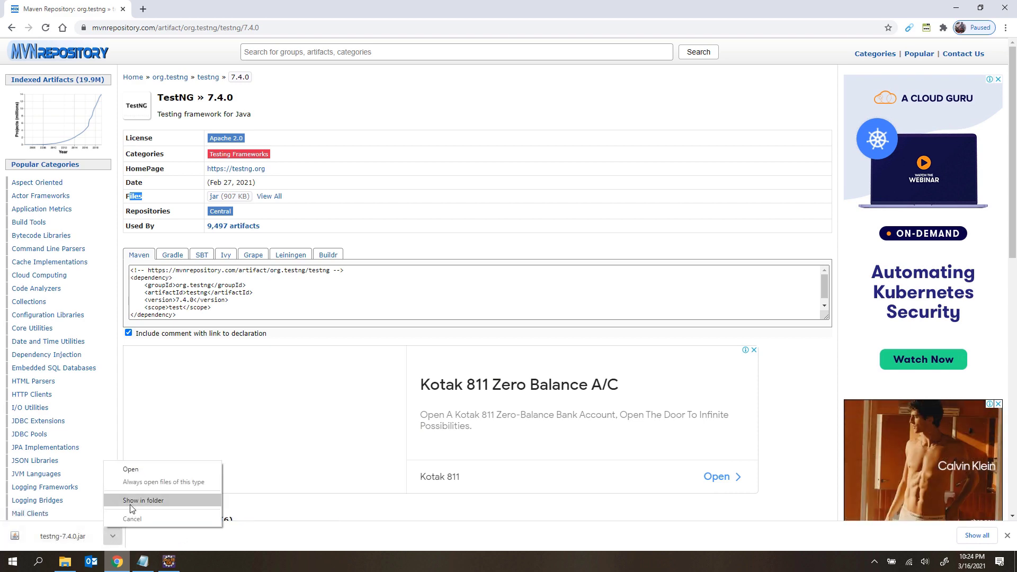
{"action": "left_click", "coordinate": [132, 501]}
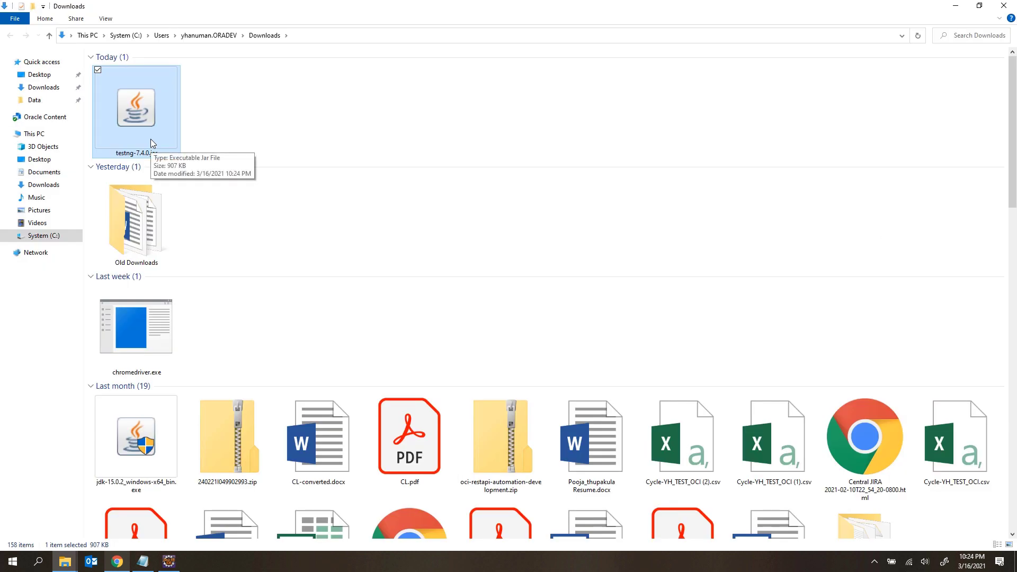
- Switch to Eclipse and paste the copied testng-7.4.0.jar into the Resources folder of TestProject
{"action": "left_click", "coordinate": [955, 6]}
{"action": "left_click", "coordinate": [169, 562]}
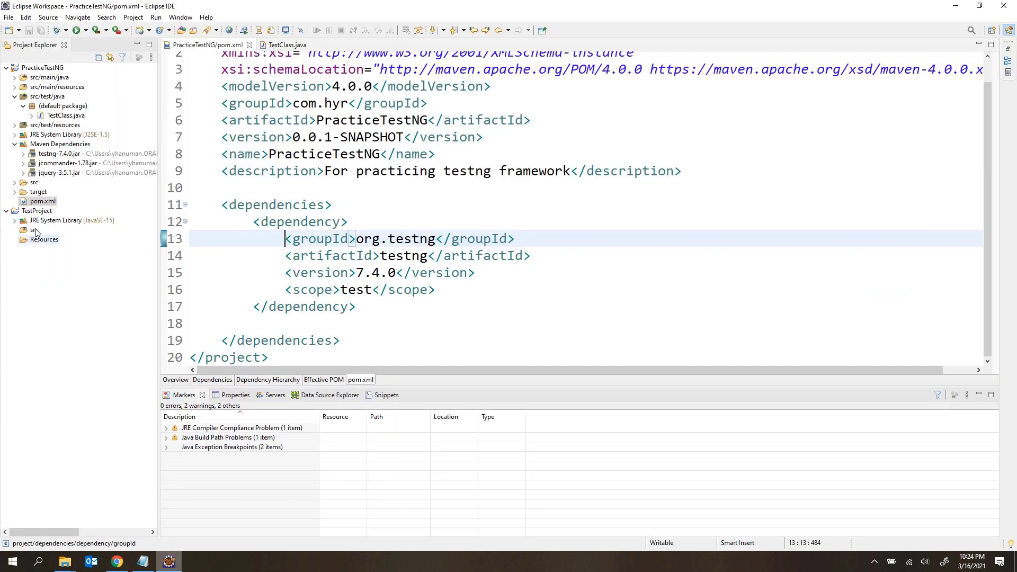
{"action": "left_click", "coordinate": [38, 239]}
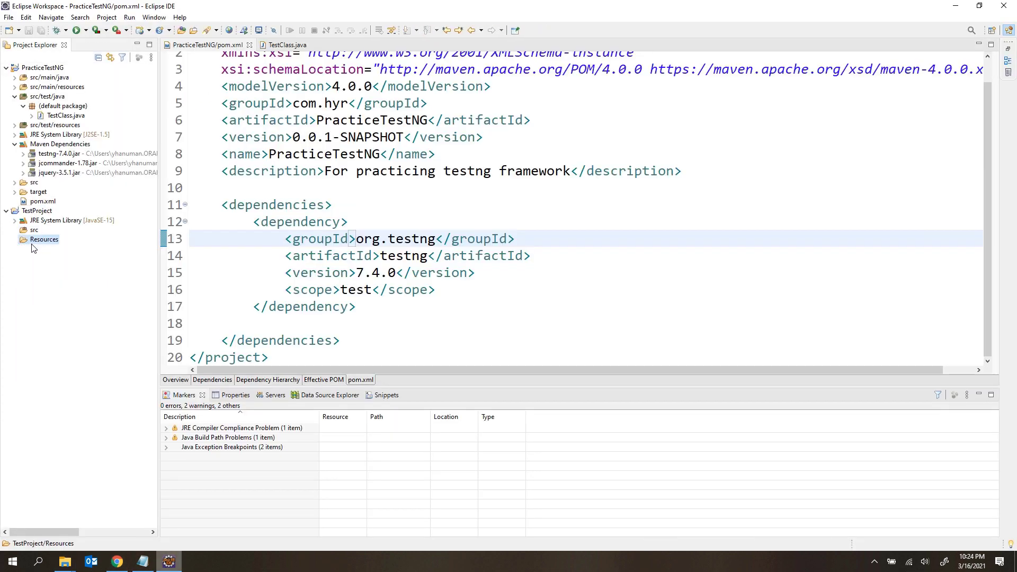
{"action": "key", "text": "ctrl+v"}
- Add testng-7.4.0.jar from the Resources folder to TestProject's build path and check it under Referenced Libraries
{"action": "left_click", "coordinate": [53, 251]}
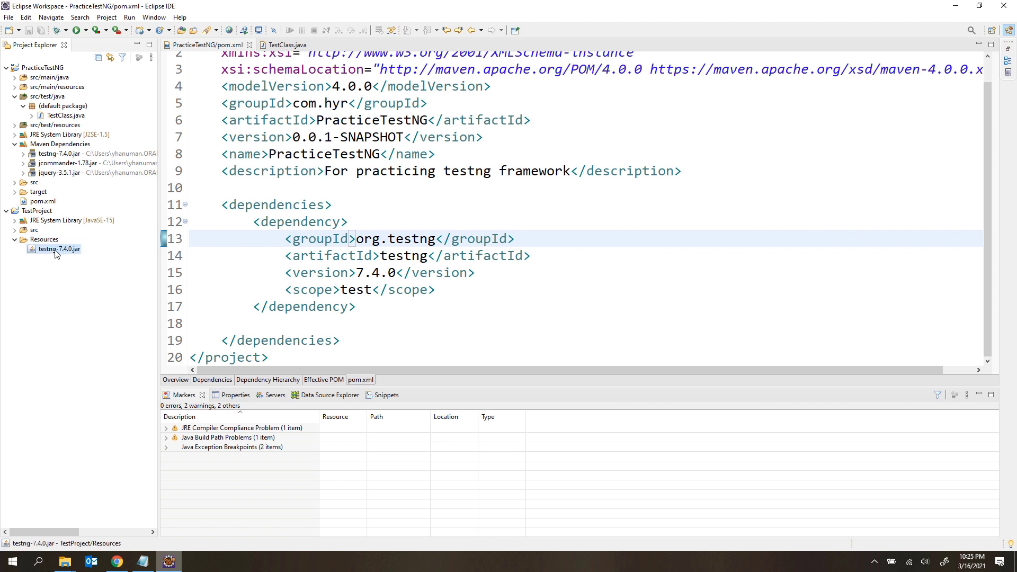
{"action": "right_click", "coordinate": [57, 254]}
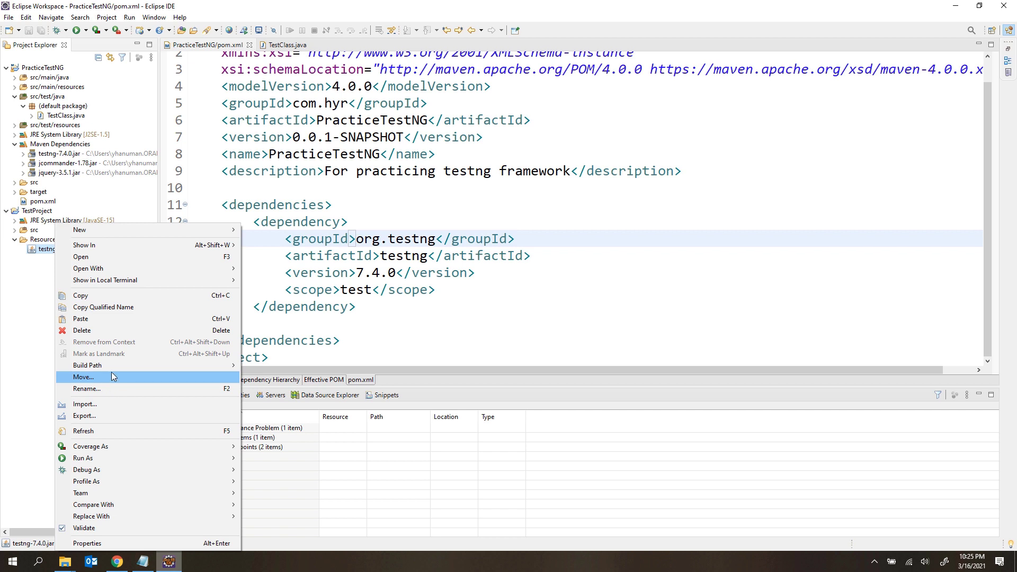
{"action": "mouse_move", "coordinate": [112, 367]}
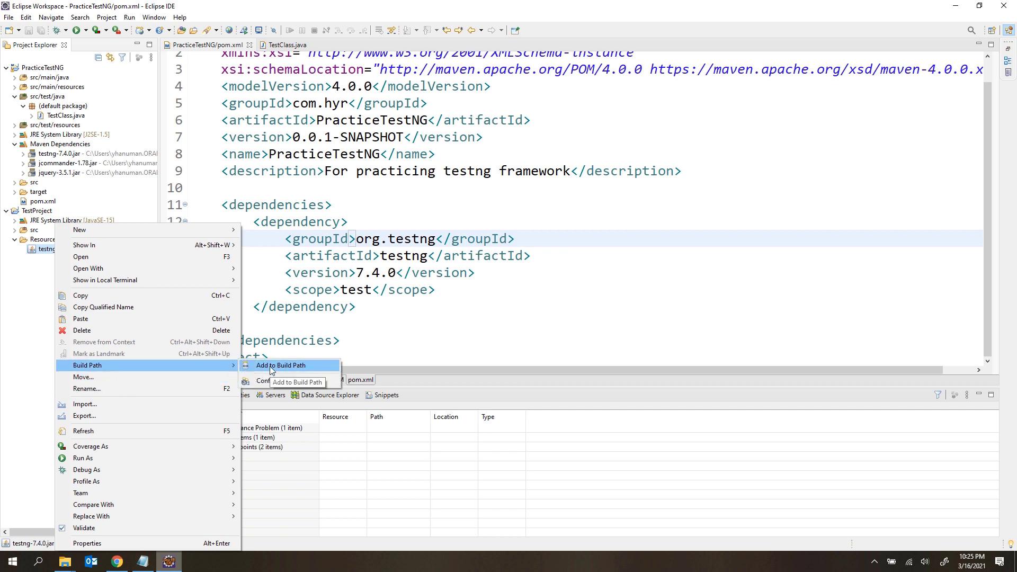
{"action": "left_click", "coordinate": [270, 367]}
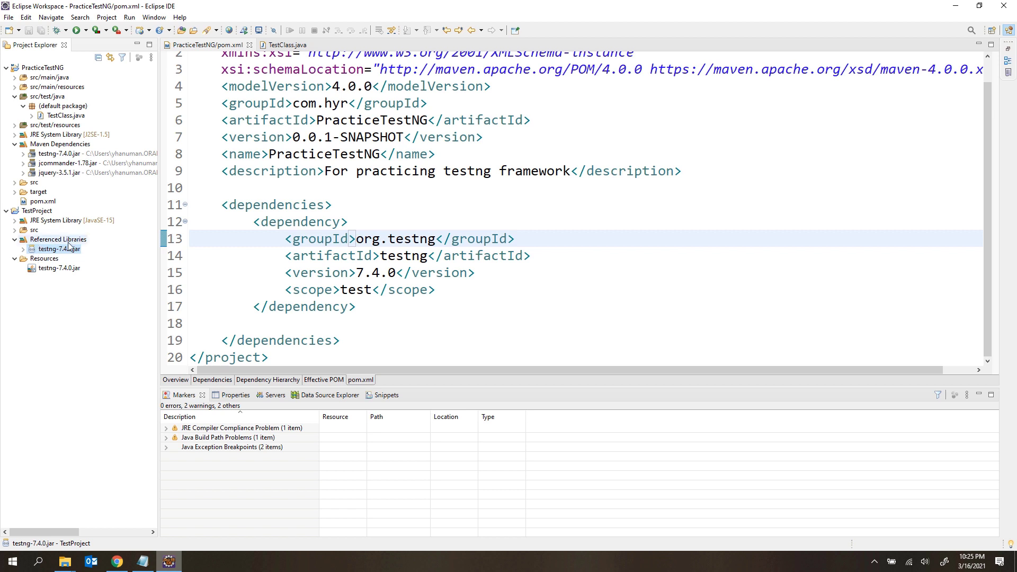
{"action": "left_click", "coordinate": [44, 268]}
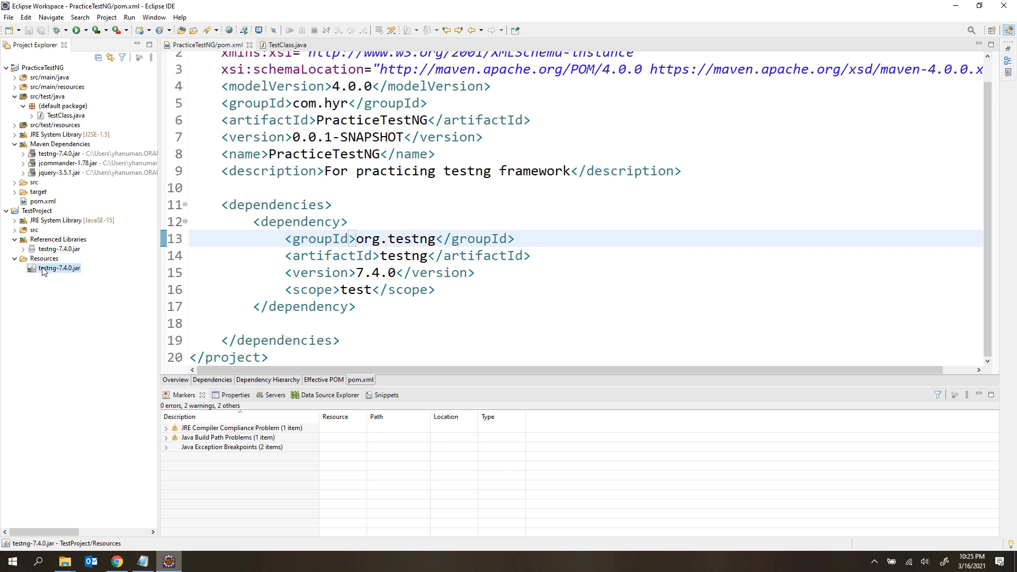
{"action": "left_click", "coordinate": [56, 239]}
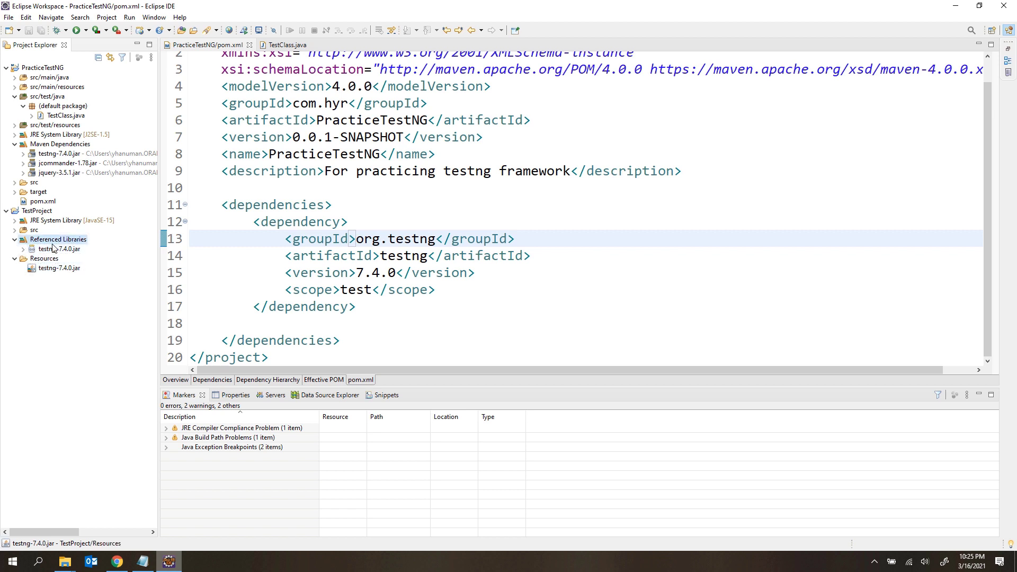
{"action": "left_click", "coordinate": [488, 217]}
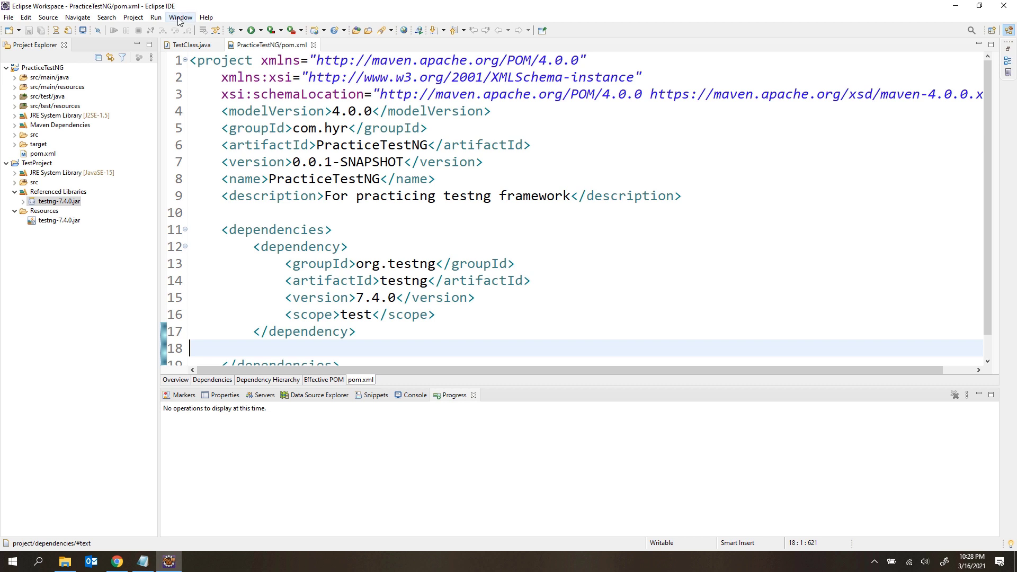
- Search the Eclipse Marketplace for testng, look over the TestNG for Eclipse entry and close the dialog without installing
{"action": "left_click", "coordinate": [207, 18]}
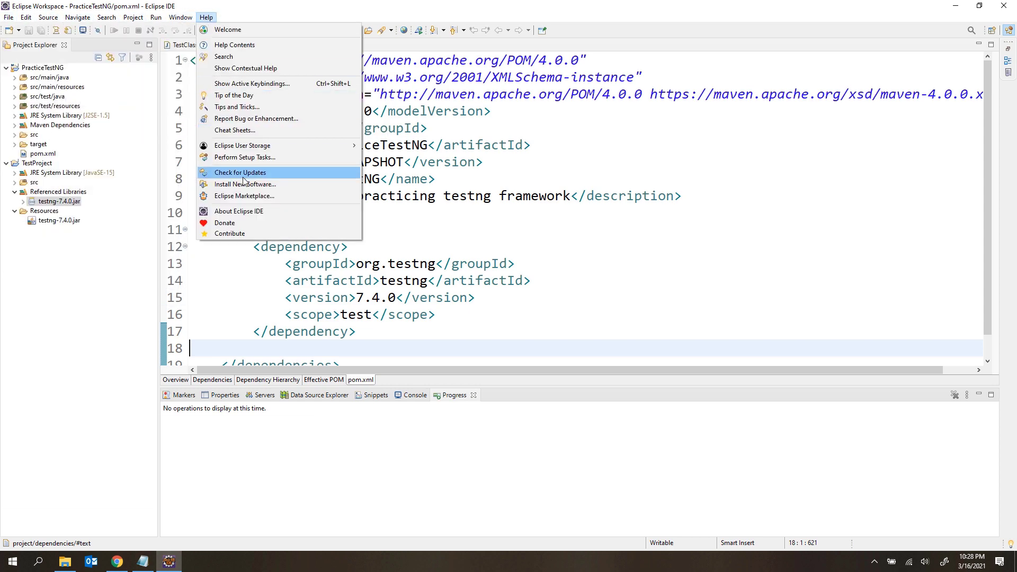
{"action": "left_click", "coordinate": [244, 197]}
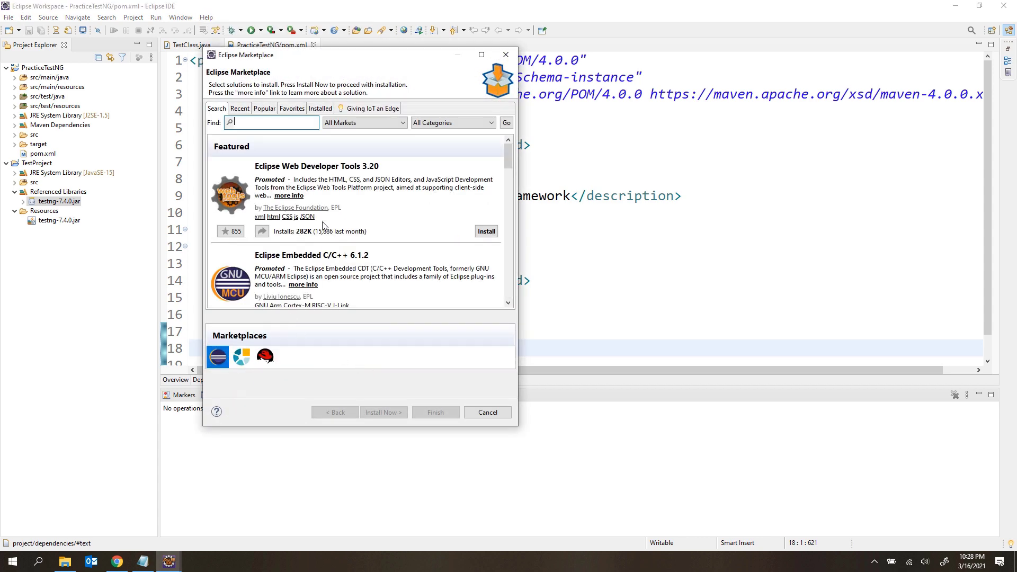
{"action": "type", "text": "testng"}
{"action": "key", "text": "Return"}
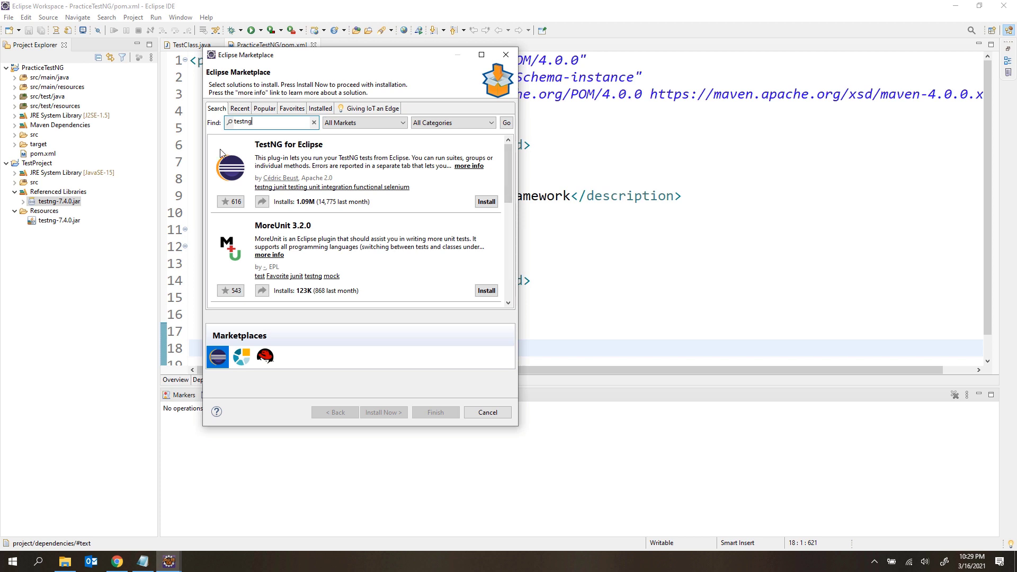
{"action": "left_click", "coordinate": [506, 55]}
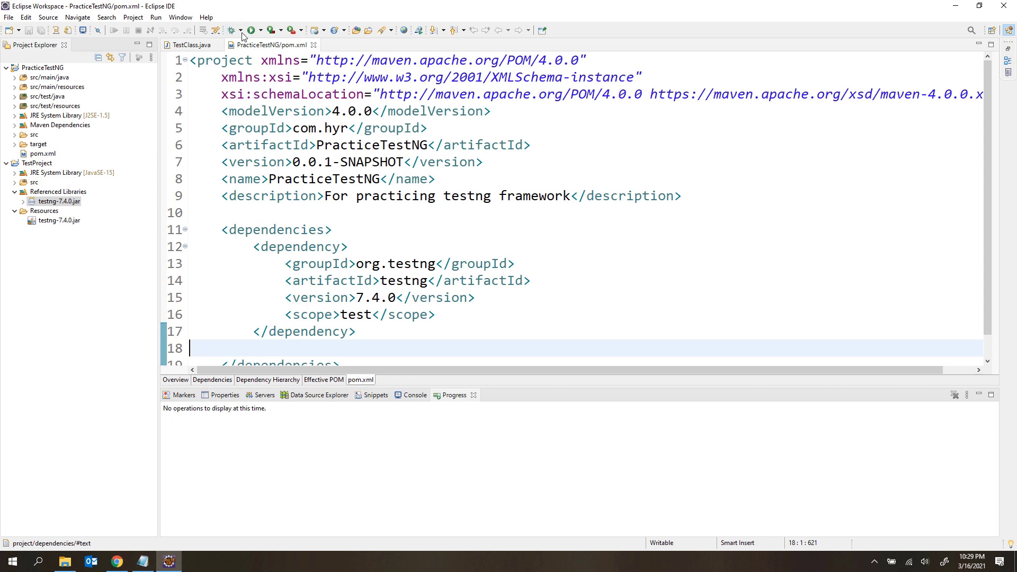
- Switch to Chrome, go to testng.org and open the Eclipse plug-in project listed under Locations of the projects
{"action": "left_click", "coordinate": [117, 562]}
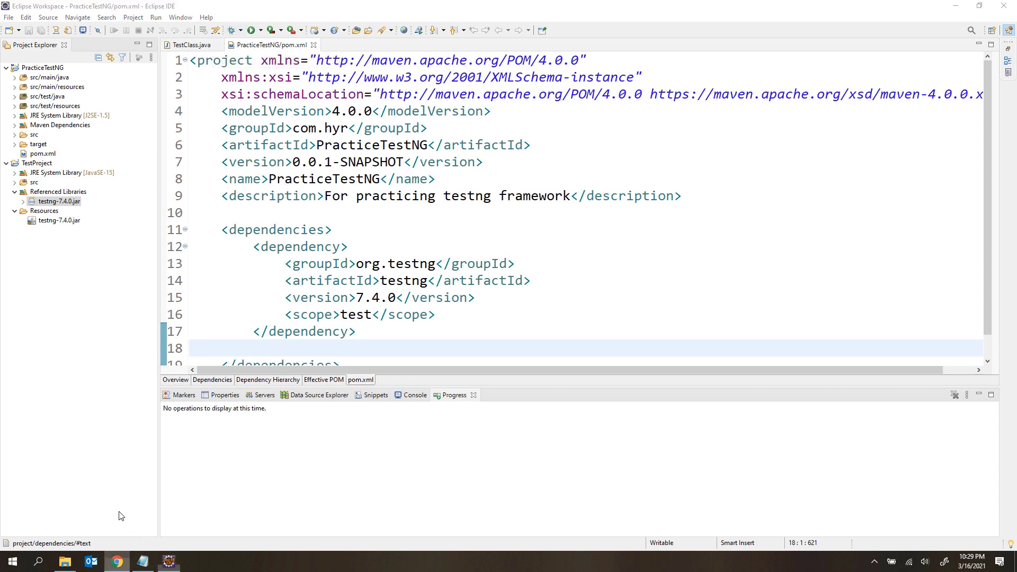
{"action": "left_click", "coordinate": [141, 9]}
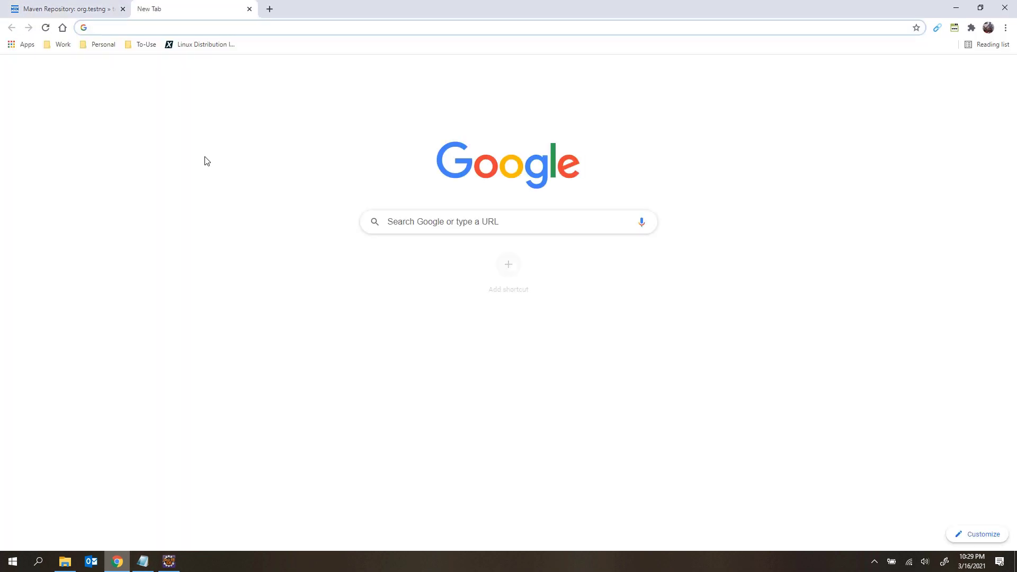
{"action": "type", "text": "testn"}
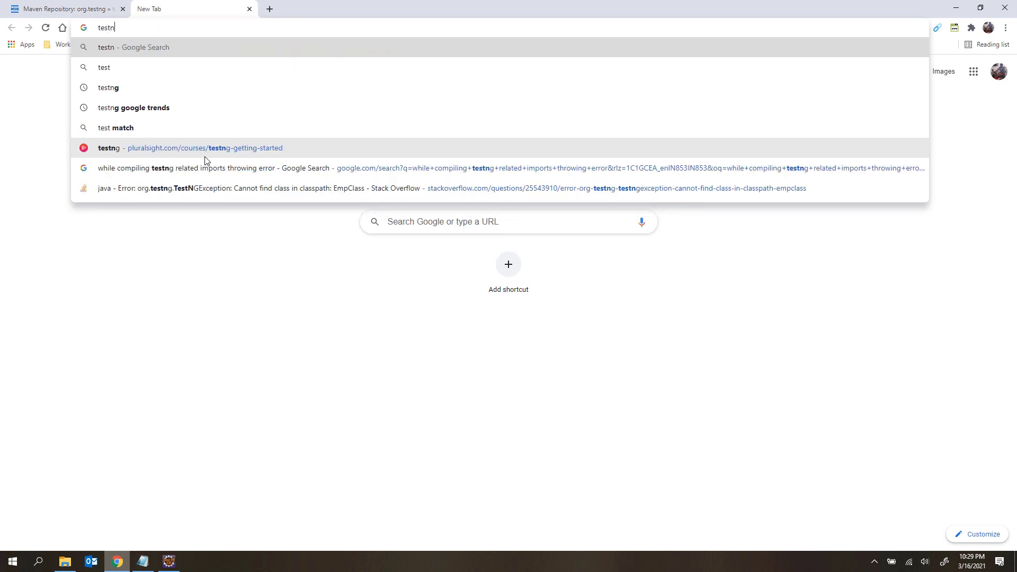
{"action": "type", "text": "g.org"}
{"action": "key", "text": "Return"}
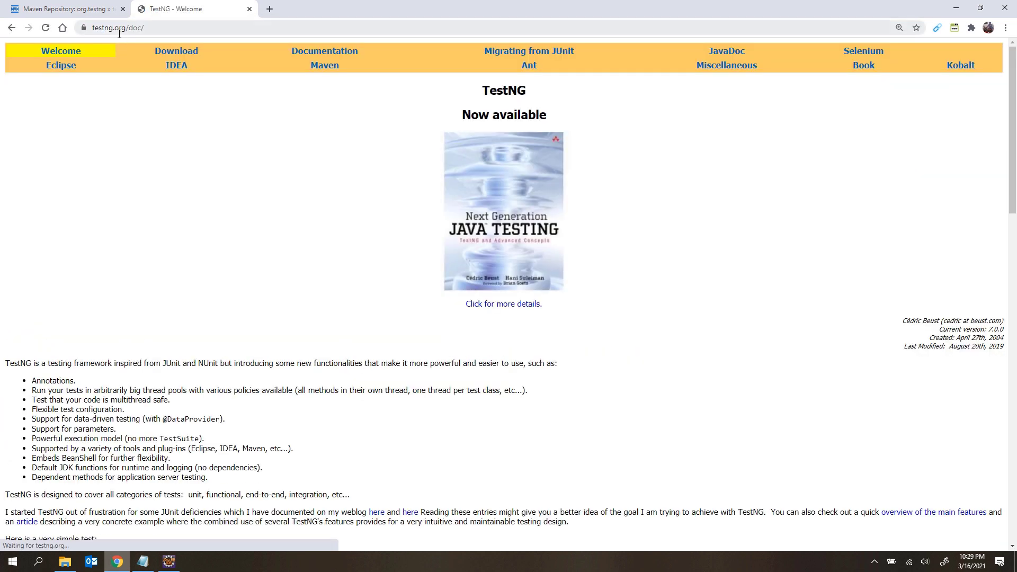
{"action": "scroll", "coordinate": [186, 339], "scroll_direction": "down", "scroll_amount": 20}
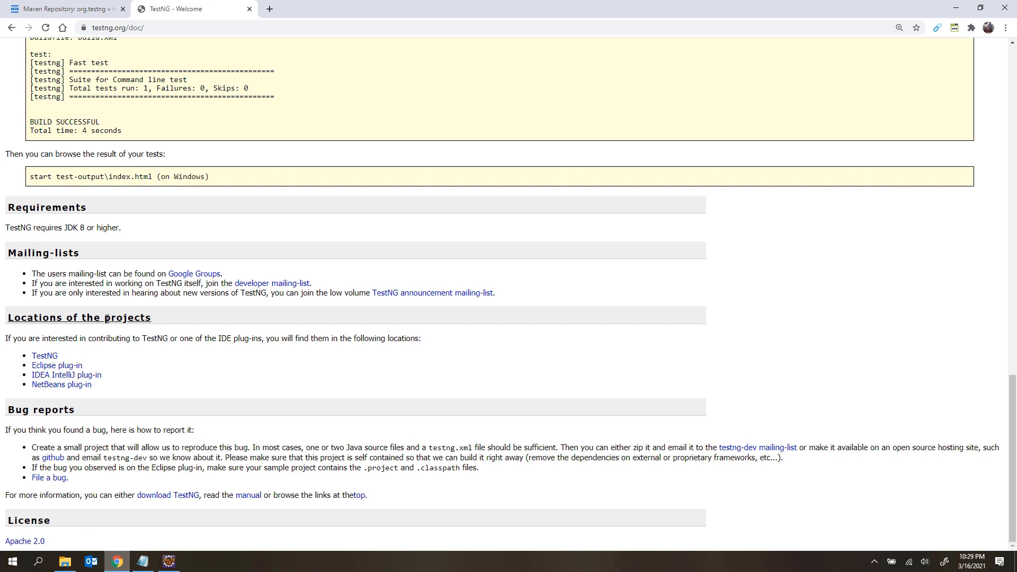
{"action": "left_click", "coordinate": [52, 369]}
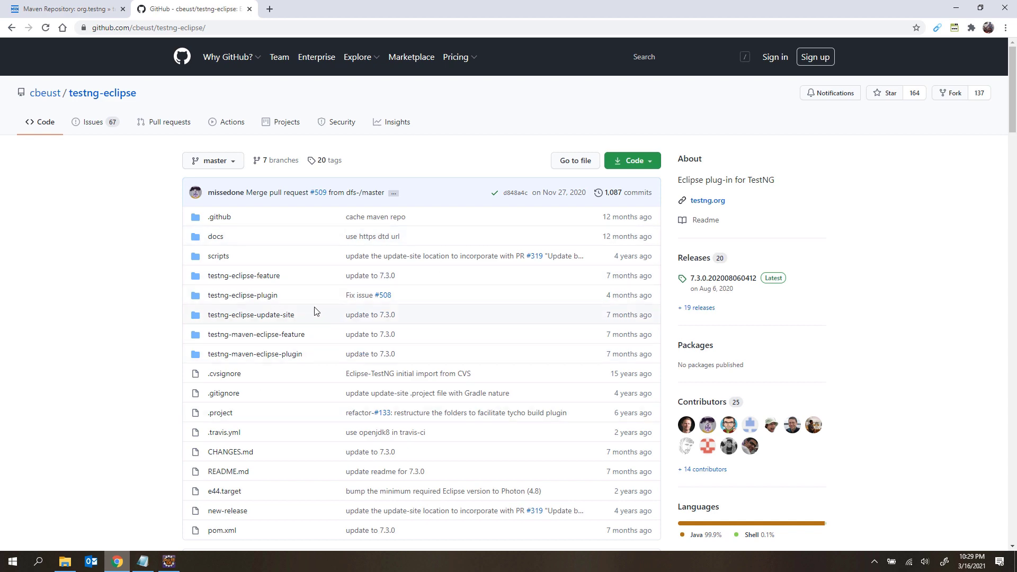
- Copy the latest release's online update-site URL from the Update sites table and review the plug-in installation instructions
{"action": "scroll", "coordinate": [317, 310], "scroll_direction": "down", "scroll_amount": 15}
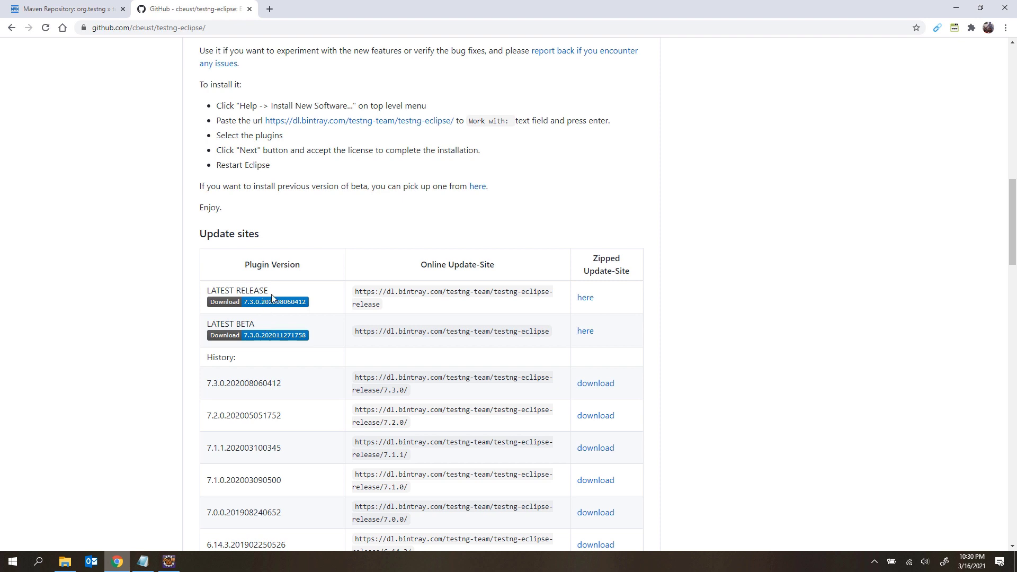
{"action": "left_click_drag", "start_coordinate": [276, 288], "coordinate": [207, 293]}
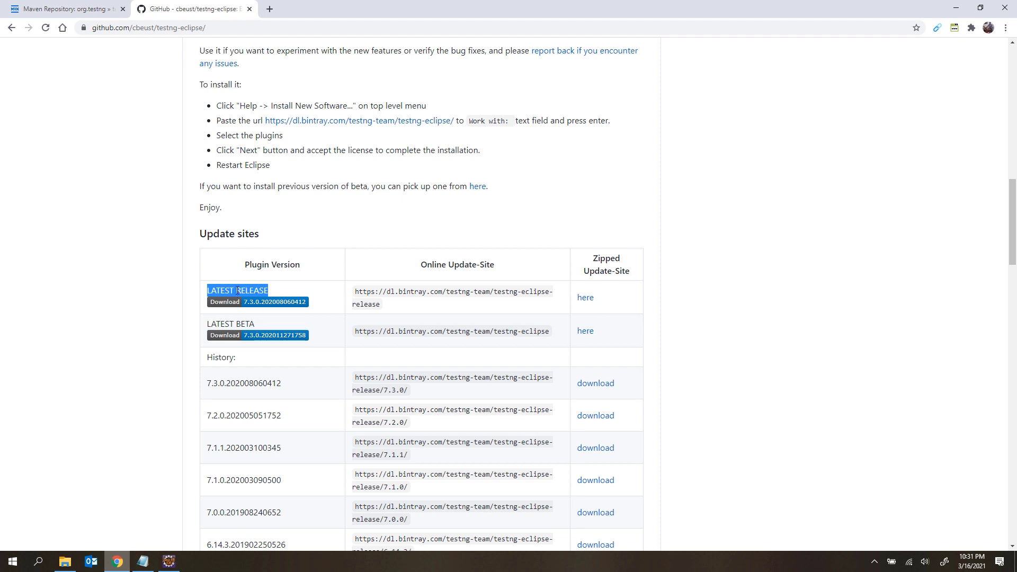
{"action": "left_click", "coordinate": [395, 305]}
{"action": "left_click_drag", "start_coordinate": [380, 303], "coordinate": [358, 291]}
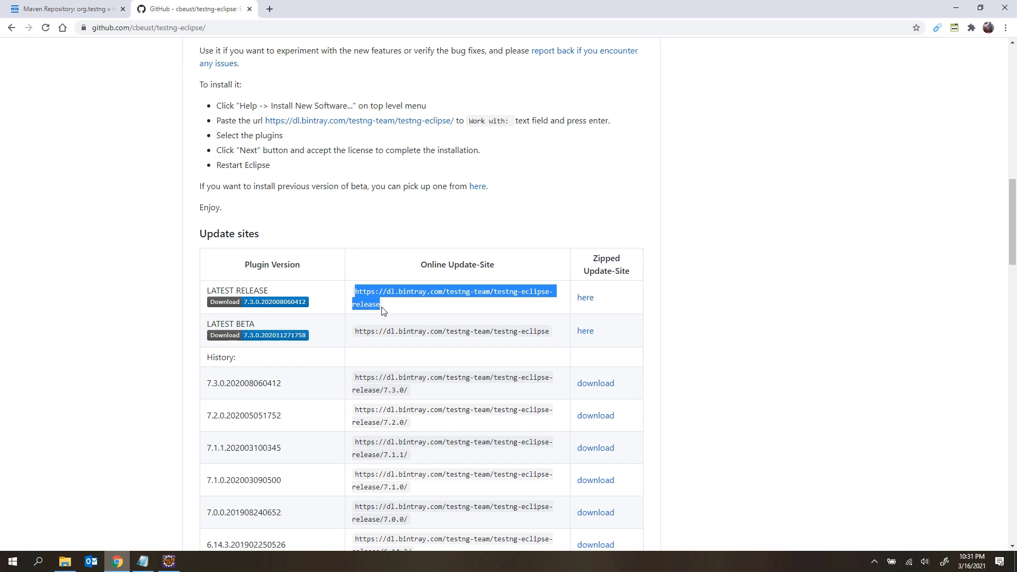
{"action": "scroll", "coordinate": [383, 310], "scroll_direction": "up", "scroll_amount": 2}
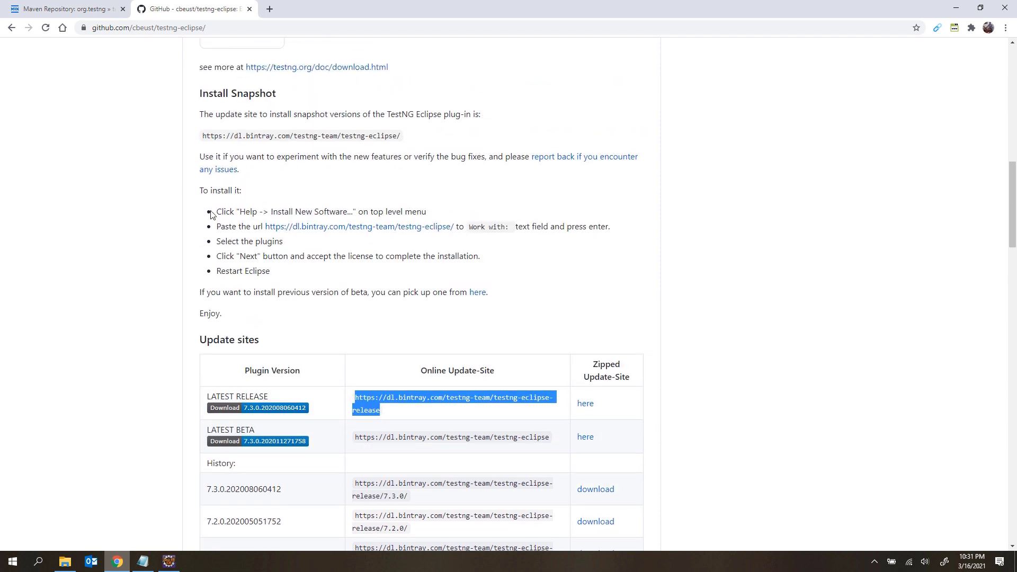
{"action": "left_click_drag", "start_coordinate": [211, 214], "coordinate": [281, 272]}
{"action": "left_click", "coordinate": [282, 281]}
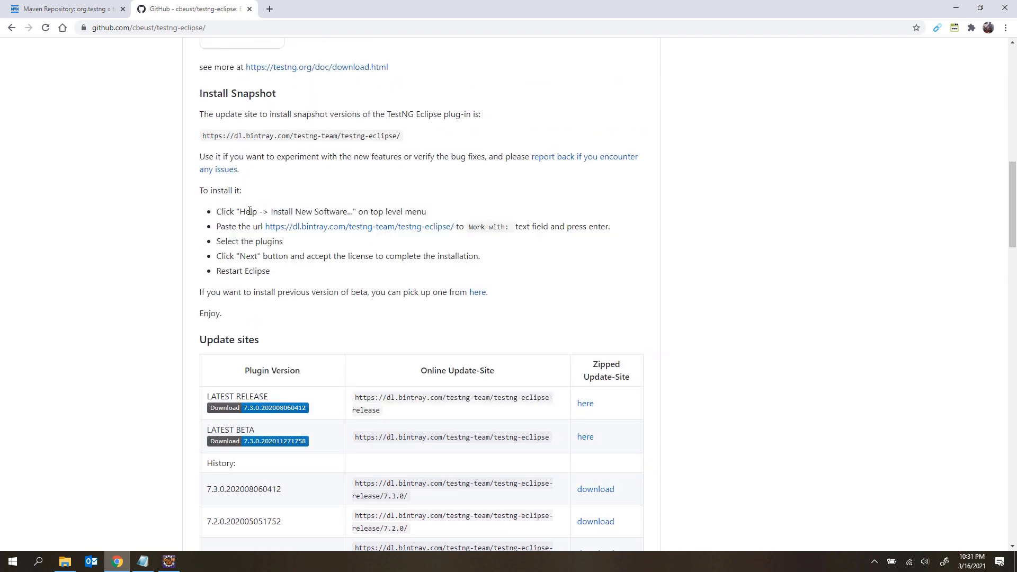
{"action": "left_click_drag", "start_coordinate": [271, 211], "coordinate": [353, 210]}
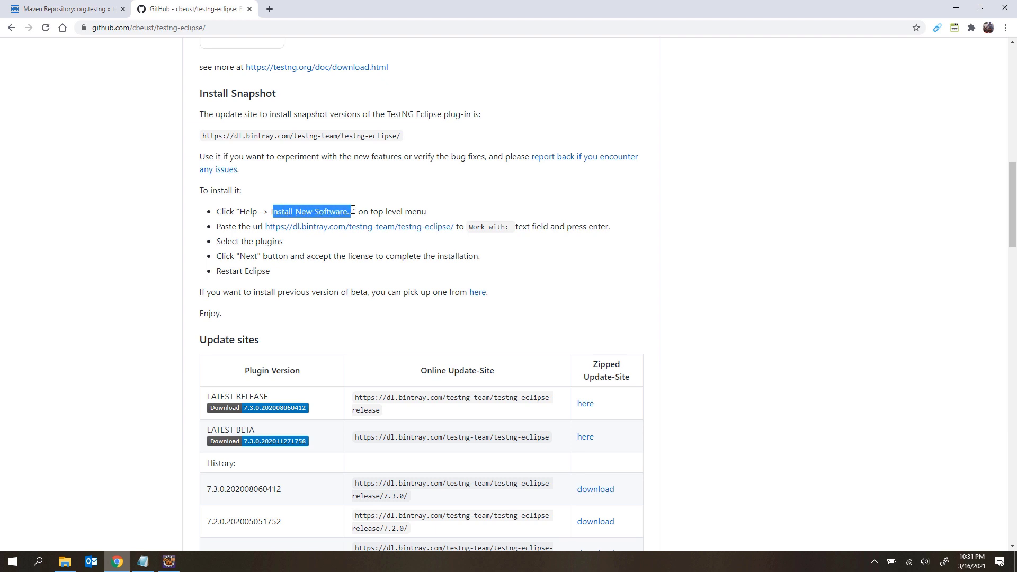
{"action": "left_click", "coordinate": [169, 561]}
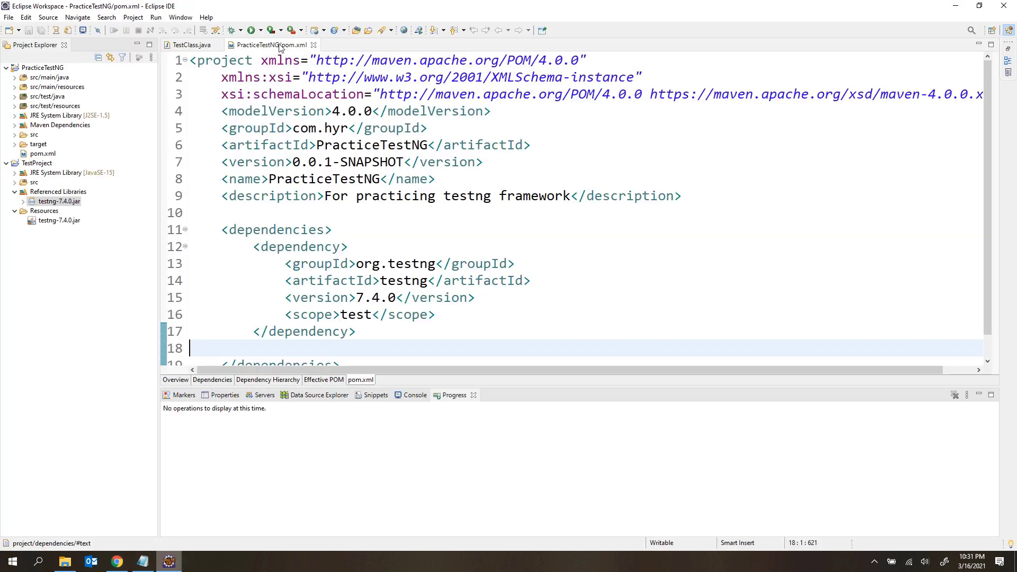
{"action": "left_click", "coordinate": [205, 18]}
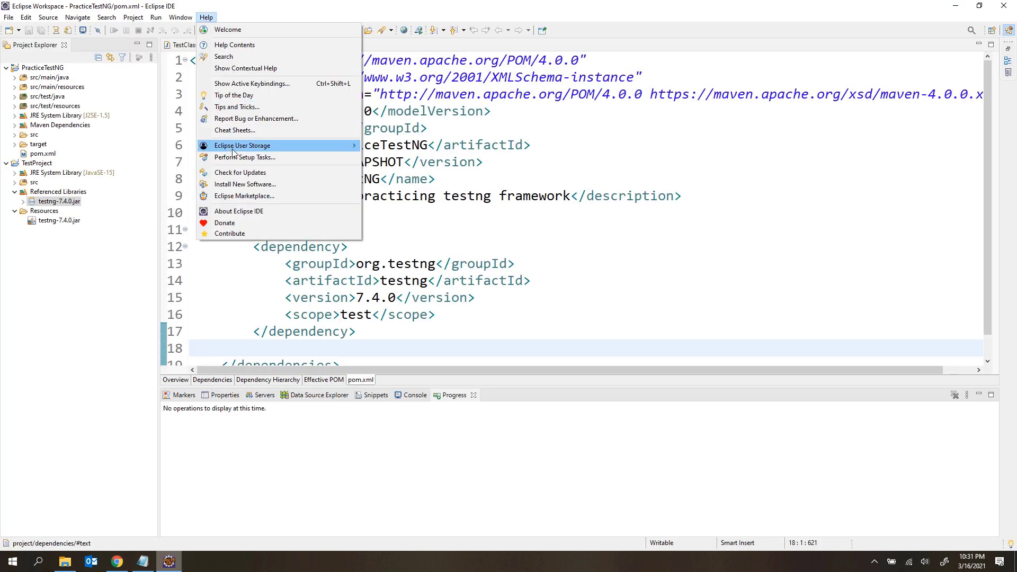
{"action": "left_click", "coordinate": [233, 185]}
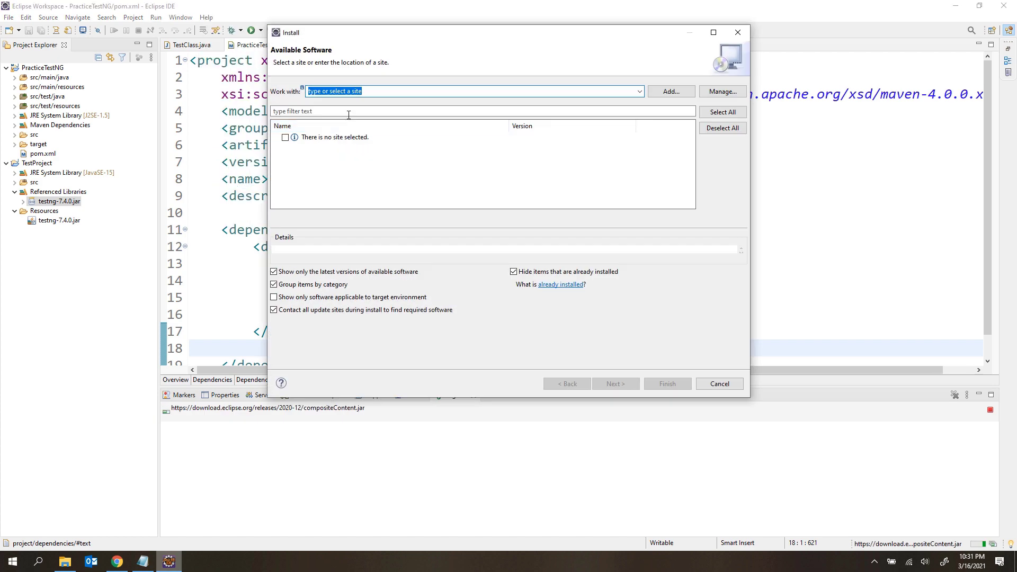
{"action": "type", "text": "https://dl.bintray.com/testng-team/testng-eclipse-release"}
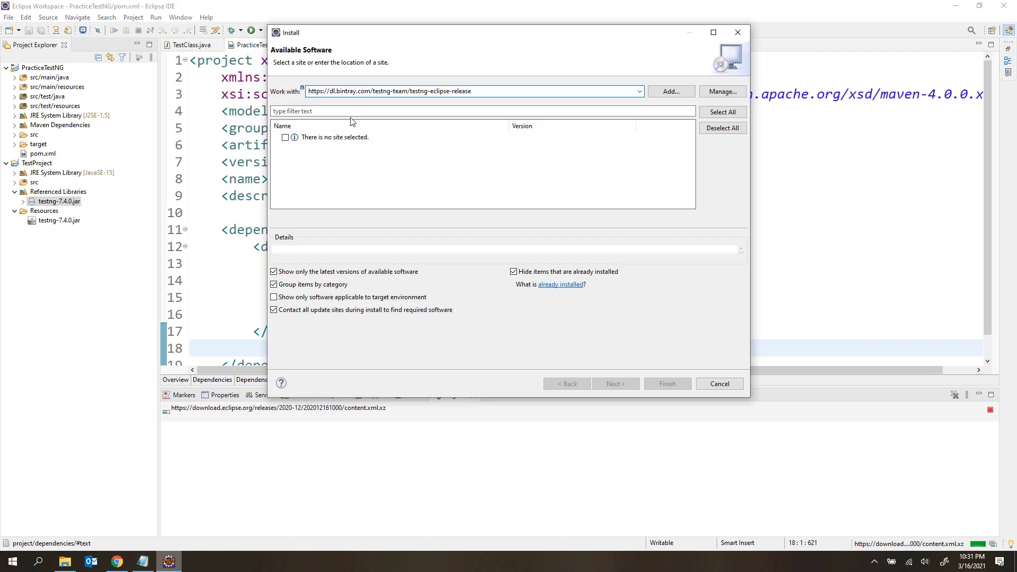
{"action": "key", "text": "Return"}
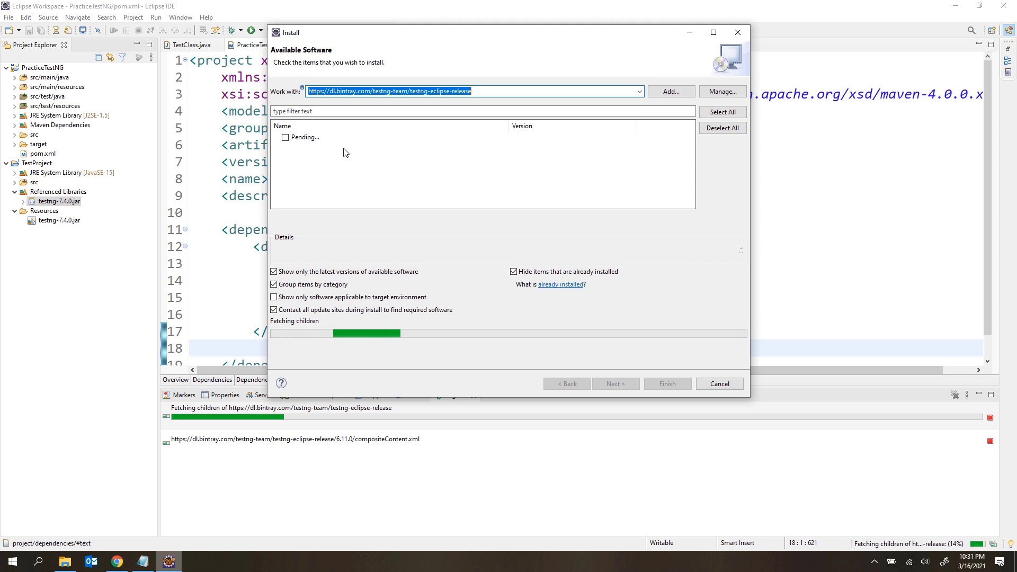
- Switch to Chrome, search for eclipse marketplace in a new tab and open the marketplace.eclipse.org site
{"action": "left_click", "coordinate": [117, 561]}
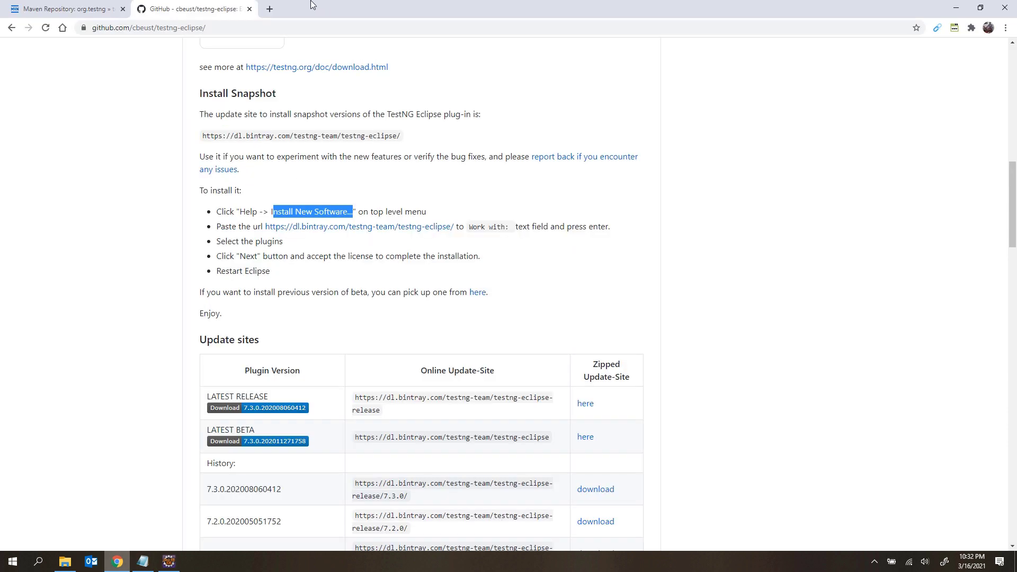
{"action": "left_click", "coordinate": [279, 10]}
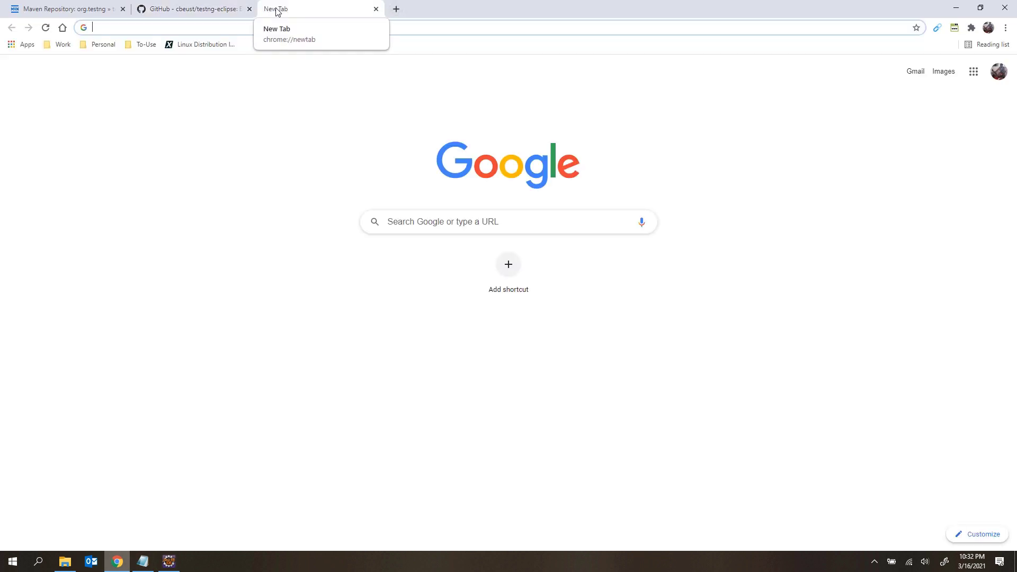
{"action": "type", "text": "eclipse marrke"}
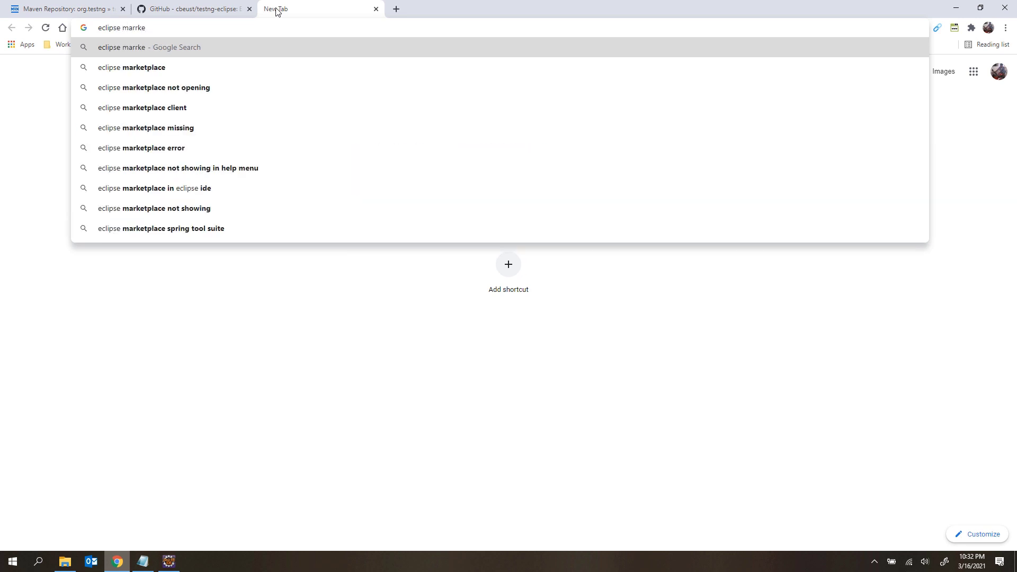
{"action": "key", "text": "Down"}
{"action": "key", "text": "Return"}
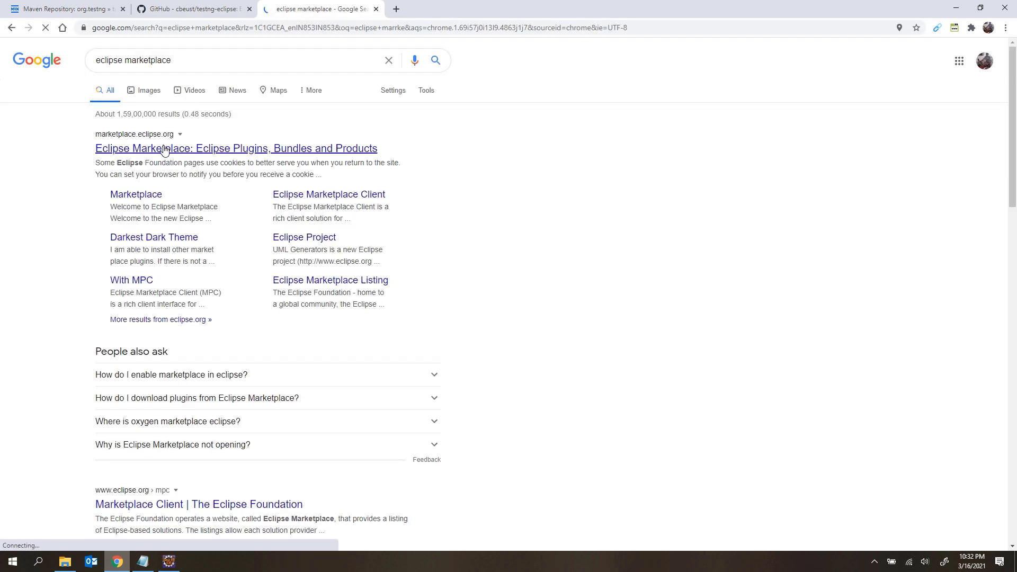
{"action": "left_click", "coordinate": [201, 149]}
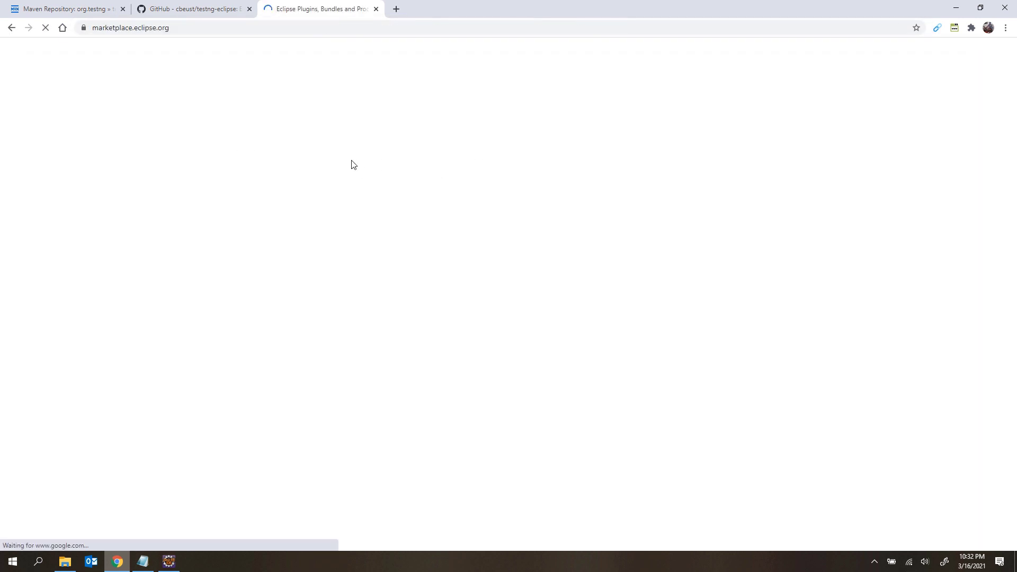
- Search the marketplace for TestNG and open the installation guidance for the TestNG for Eclipse plug-in
{"action": "left_click", "coordinate": [436, 184]}
{"action": "type", "text": "Te"}
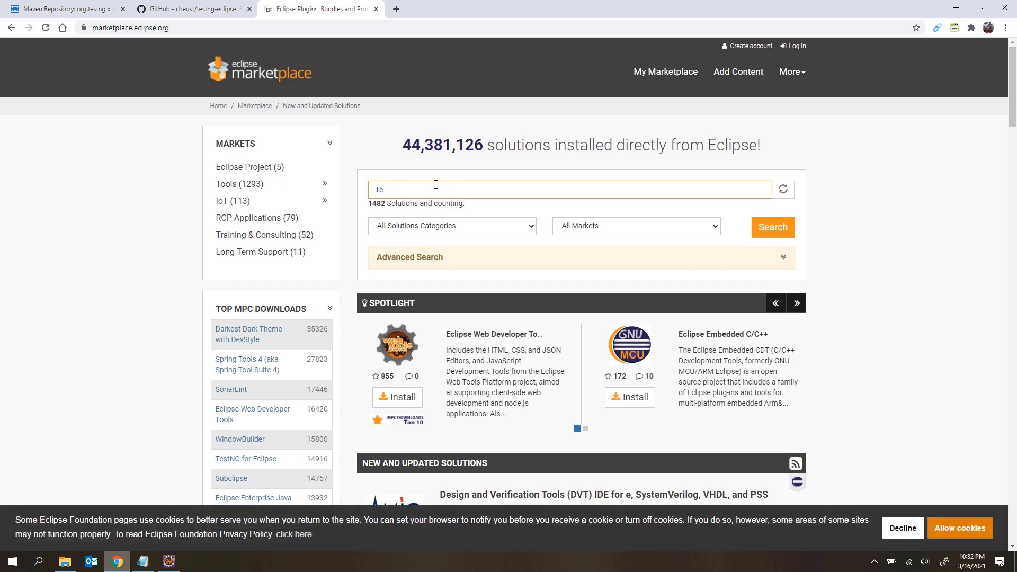
{"action": "type", "text": "stNG"}
{"action": "key", "text": "Return"}
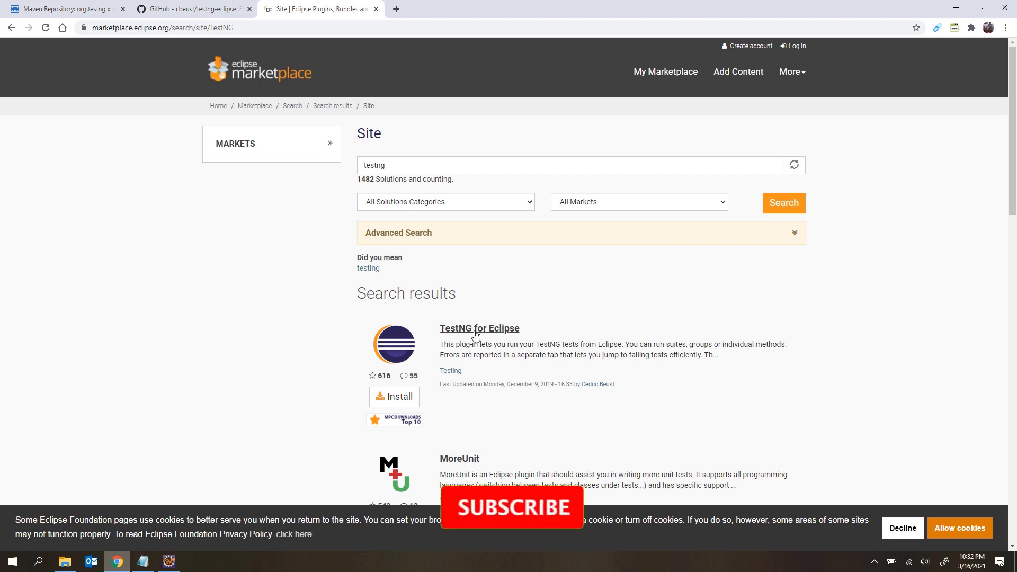
{"action": "left_click", "coordinate": [395, 400]}
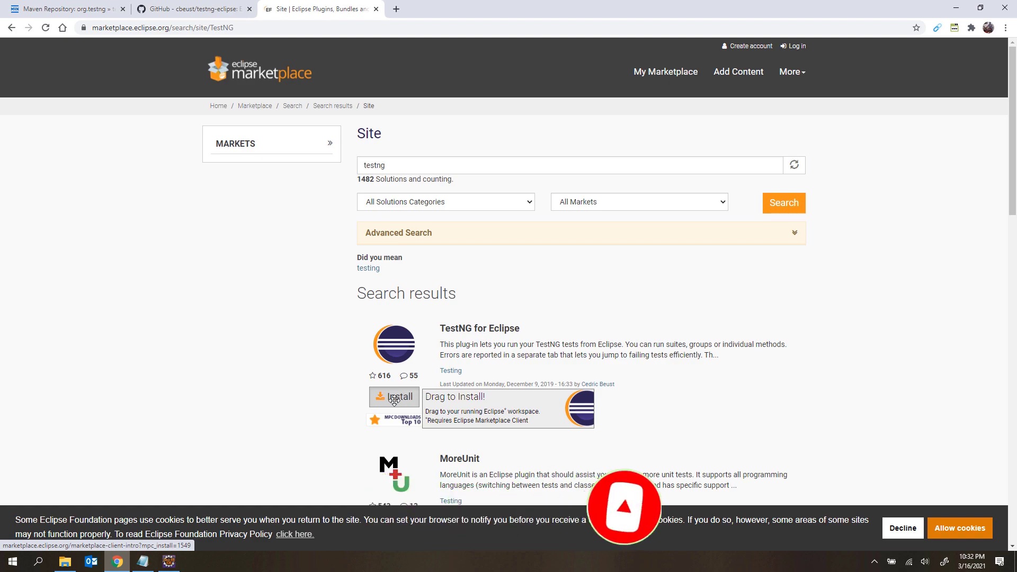
- Switch to Eclipse, dismiss the new software installation, and close the pom.xml and TestClass.java editors
{"action": "left_click", "coordinate": [169, 563]}
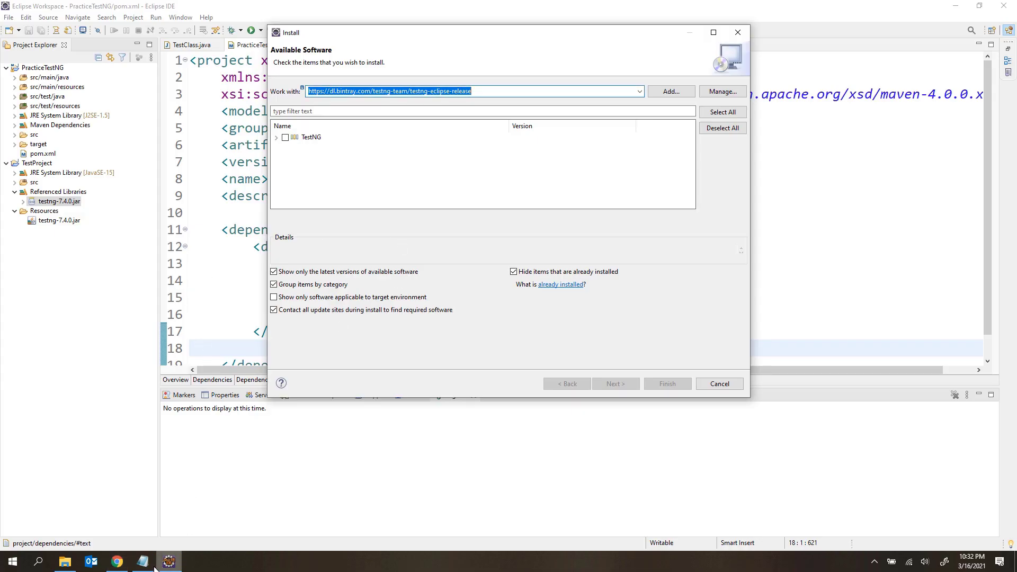
{"action": "left_click", "coordinate": [285, 138]}
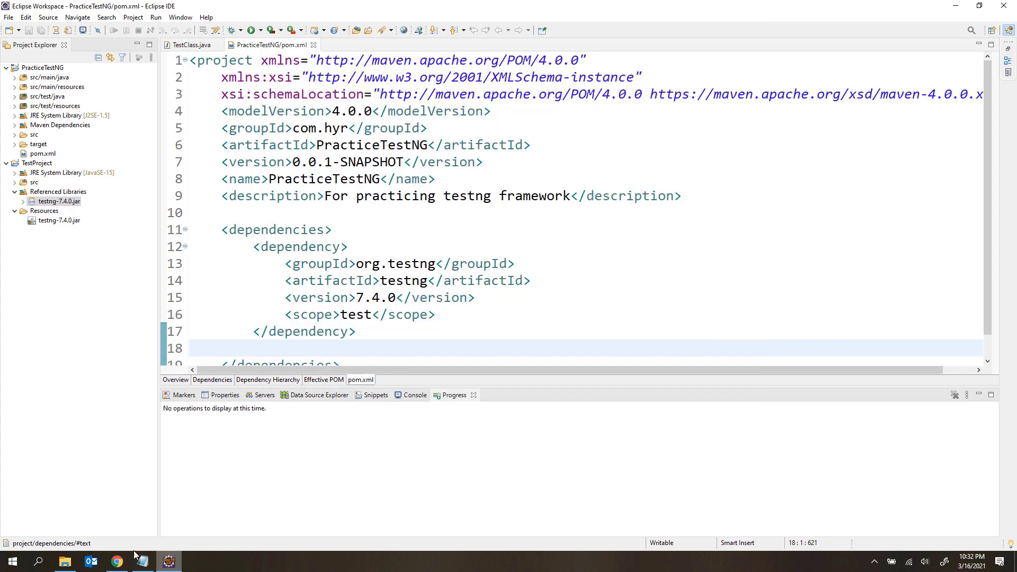
{"action": "left_click", "coordinate": [118, 561]}
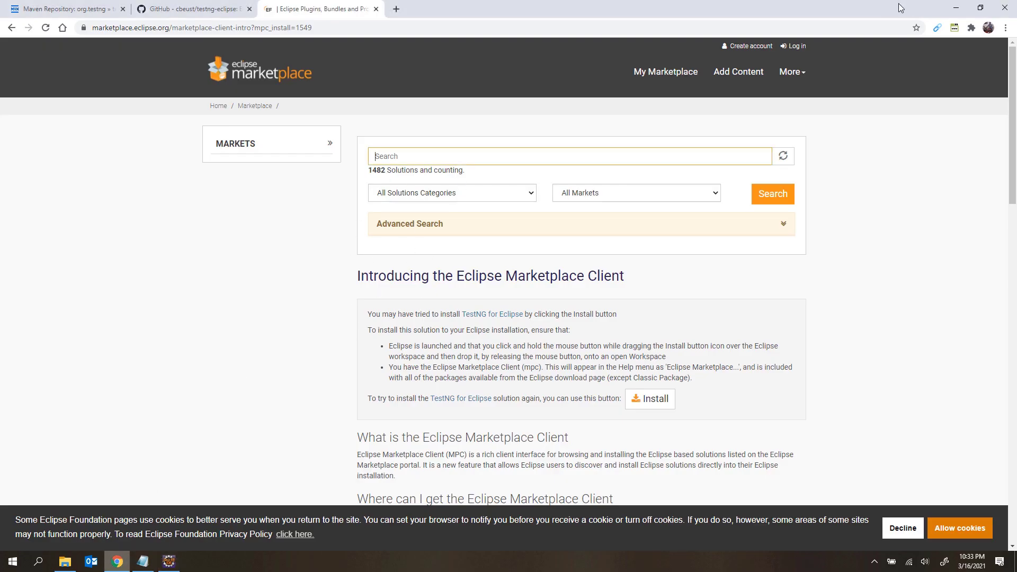
{"action": "left_click", "coordinate": [953, 9]}
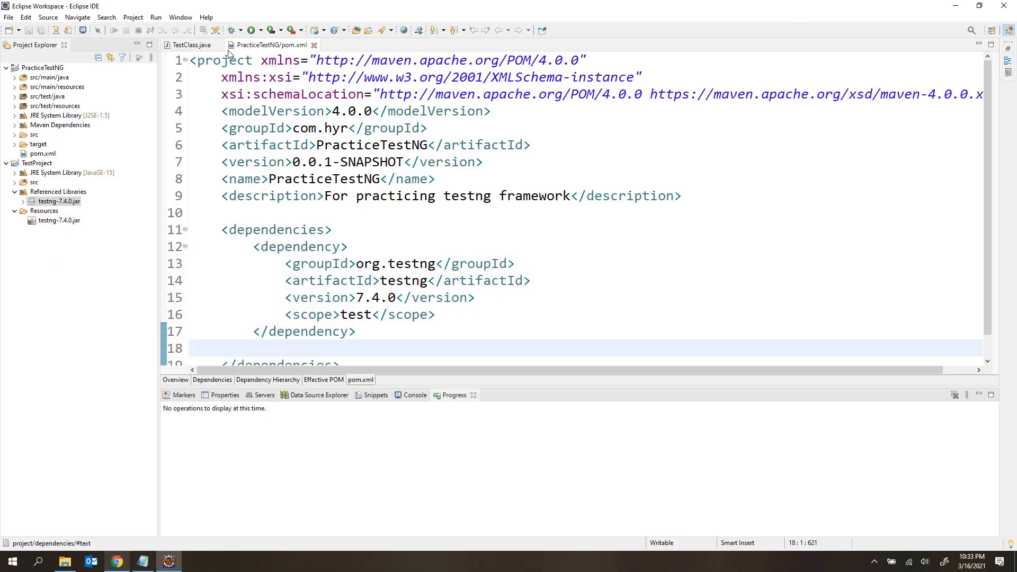
{"action": "key", "text": "ctrl+w"}
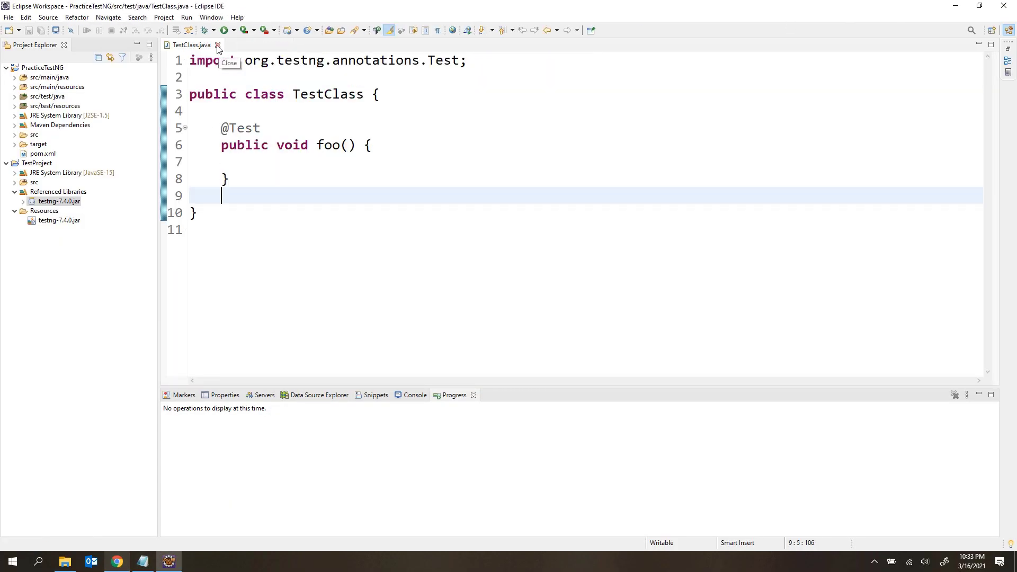
{"action": "left_click", "coordinate": [217, 45]}
- Switch to Chrome, try to install TestNG for Eclipse from the marketplace search results into the workspace, and cancel the installation wizard
{"action": "left_click", "coordinate": [117, 563]}
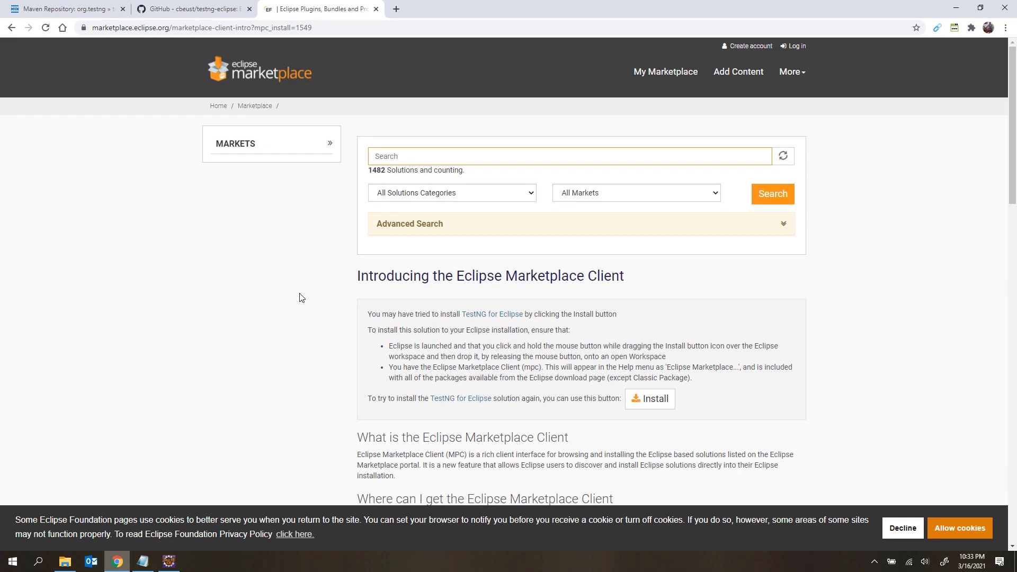
{"action": "left_click", "coordinate": [11, 27]}
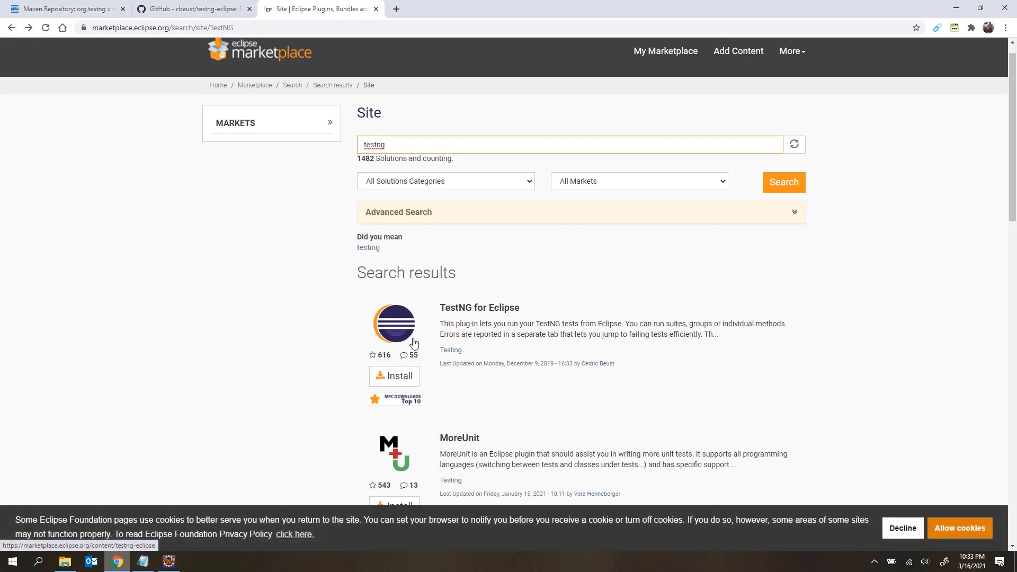
{"action": "scroll", "coordinate": [414, 344], "scroll_direction": "down", "scroll_amount": 3}
{"action": "mouse_move", "coordinate": [380, 242]}
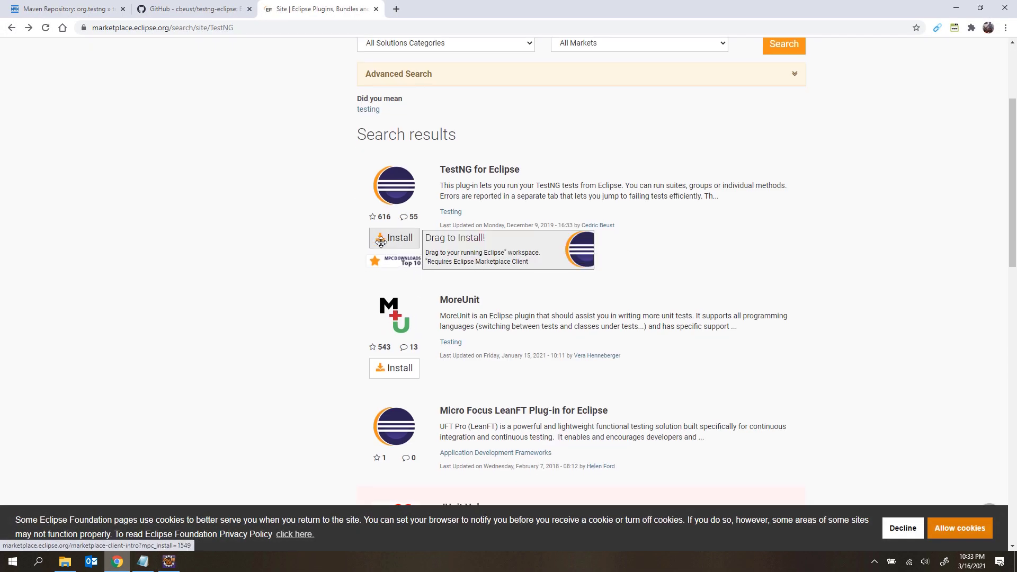
{"action": "left_click_drag", "start_coordinate": [393, 238], "coordinate": [386, 275]}
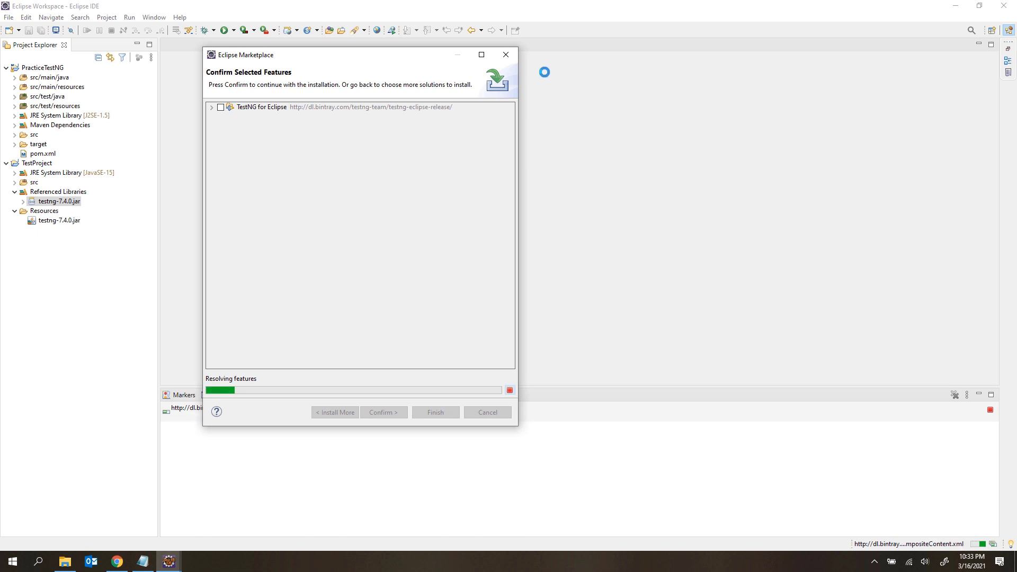
{"action": "left_click", "coordinate": [506, 54]}
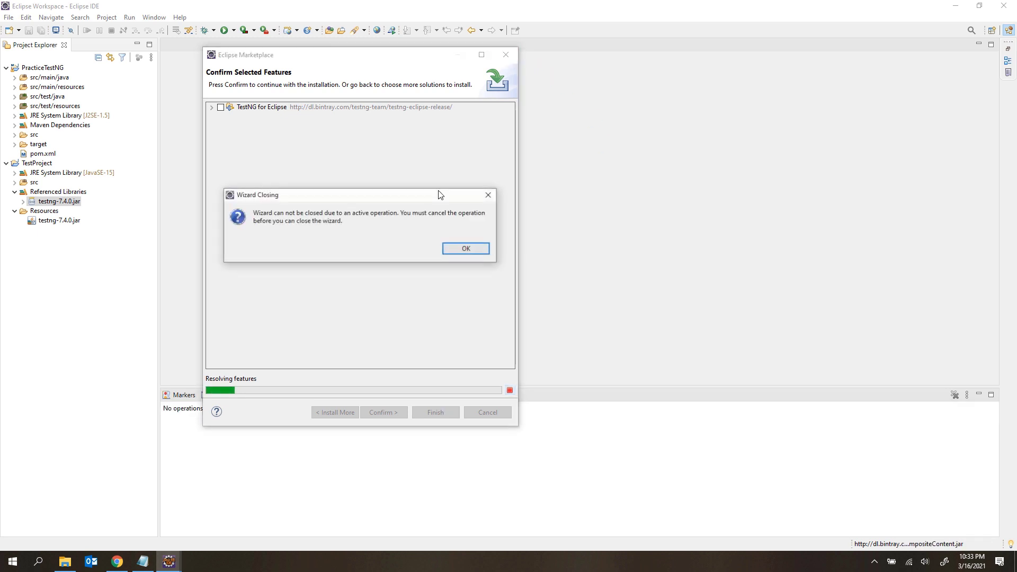
{"action": "left_click", "coordinate": [456, 252]}
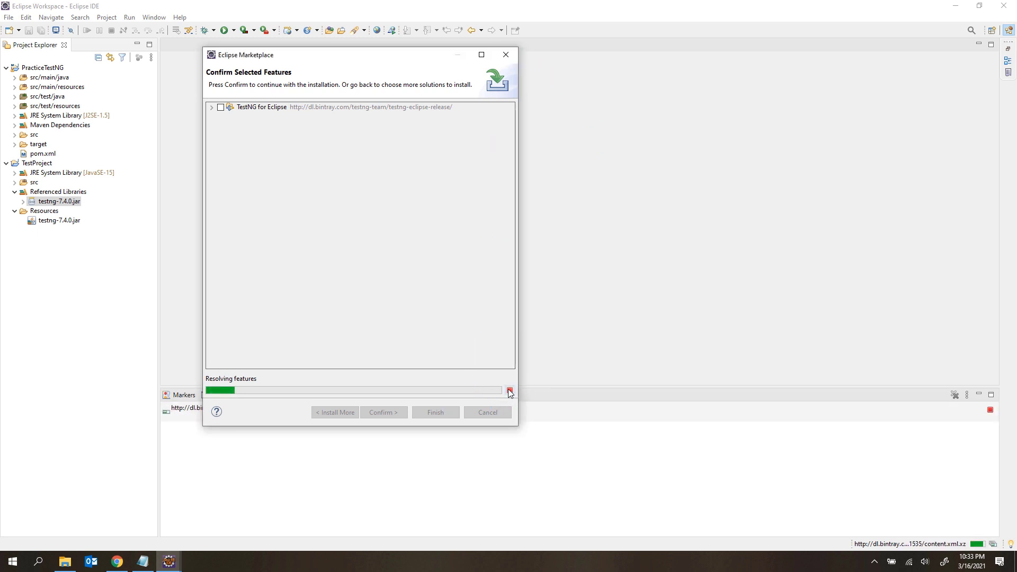
{"action": "left_click", "coordinate": [506, 55]}
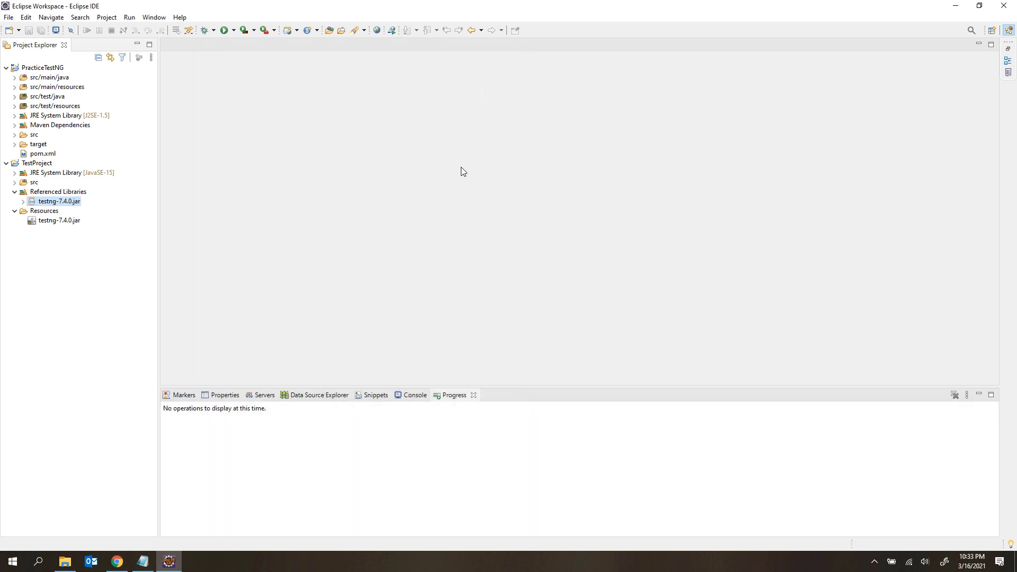
- Switch to Chrome and start the TestNG release installation in the Eclipse workspace from the plug-in's GitHub page
{"action": "left_click", "coordinate": [117, 562]}
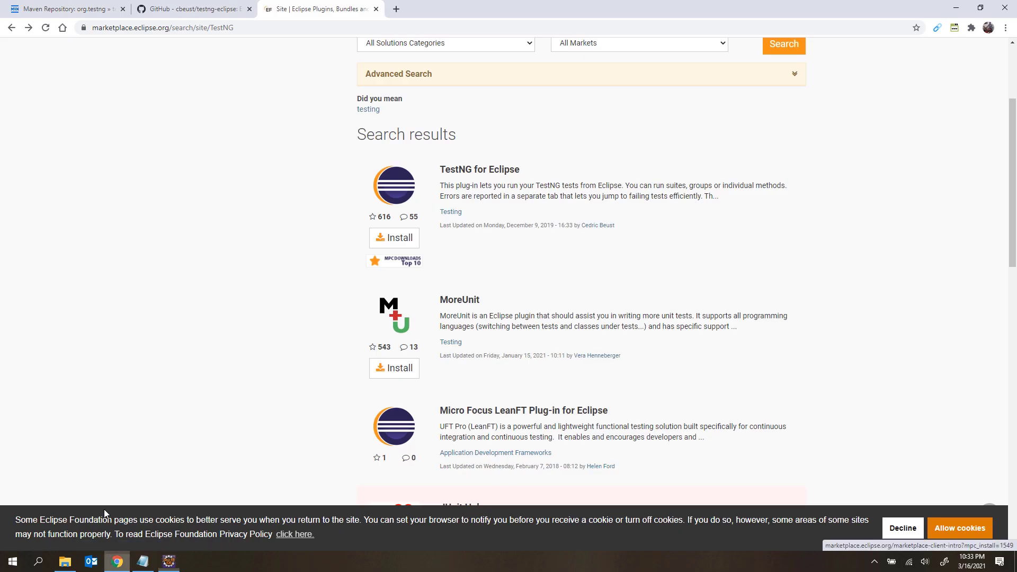
{"action": "left_click", "coordinate": [194, 9]}
{"action": "scroll", "coordinate": [244, 213], "scroll_direction": "up", "scroll_amount": 3}
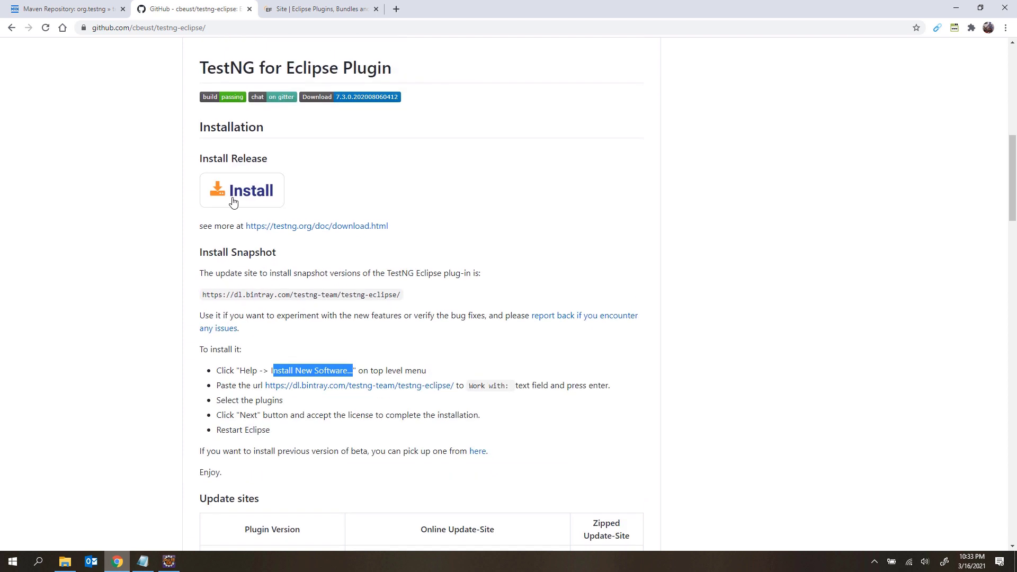
{"action": "left_click_drag", "start_coordinate": [234, 198], "coordinate": [382, 259]}
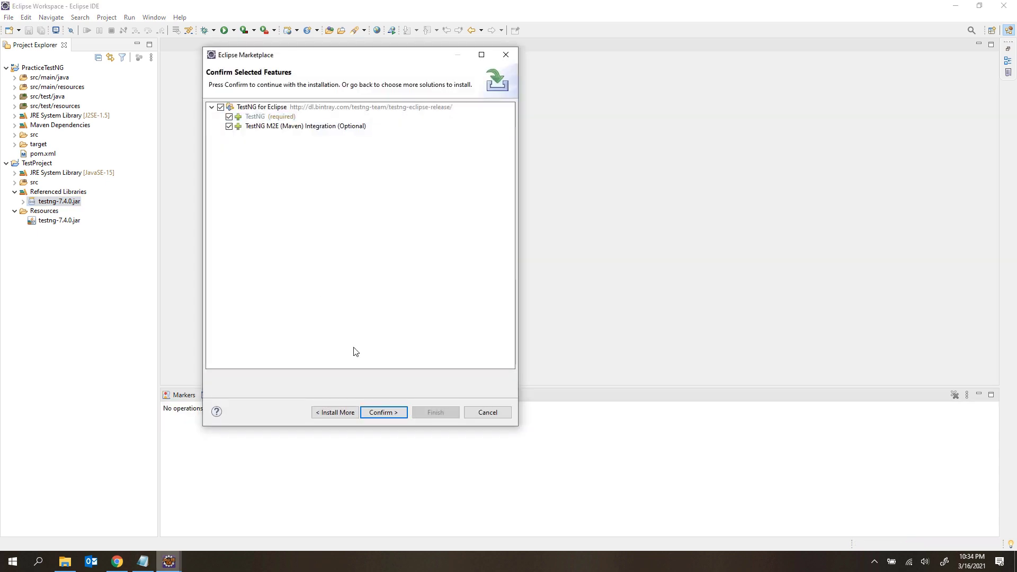
- Install TestNG with the optional TestNG M2E (Maven) Integration, accepting the Apache License and allowing the unsigned software
{"action": "left_click", "coordinate": [394, 417]}
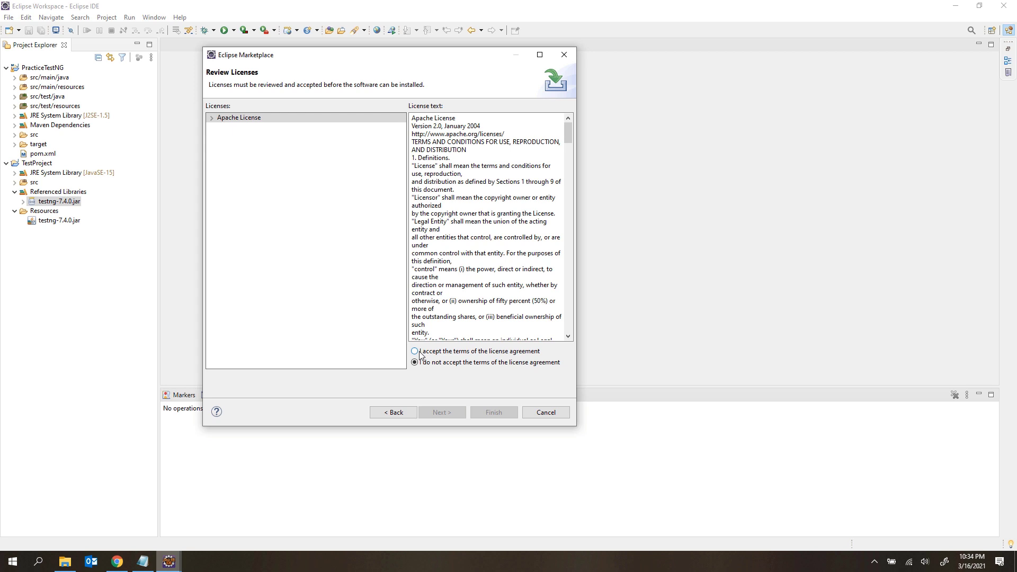
{"action": "left_click", "coordinate": [415, 352]}
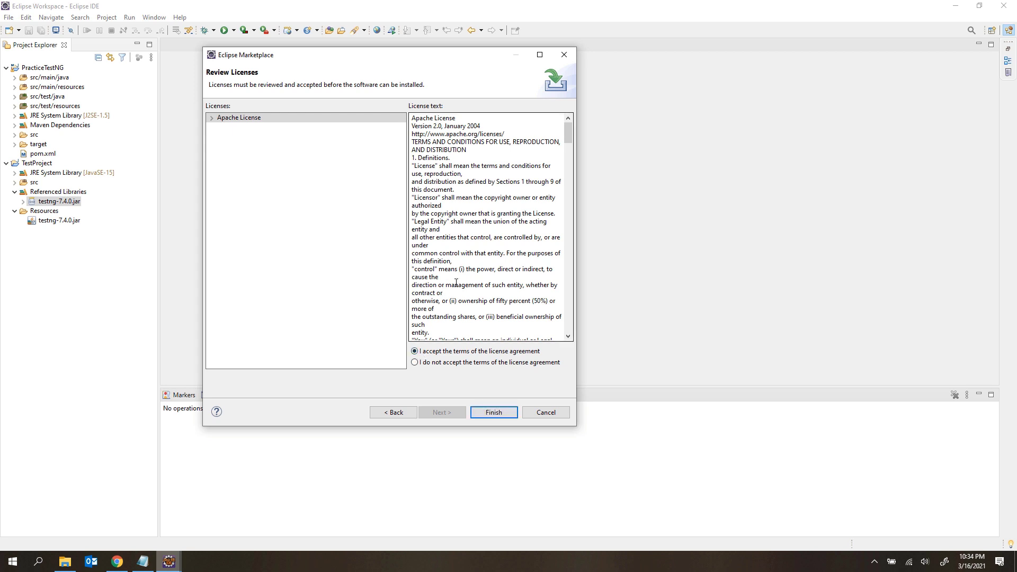
{"action": "left_click", "coordinate": [492, 415]}
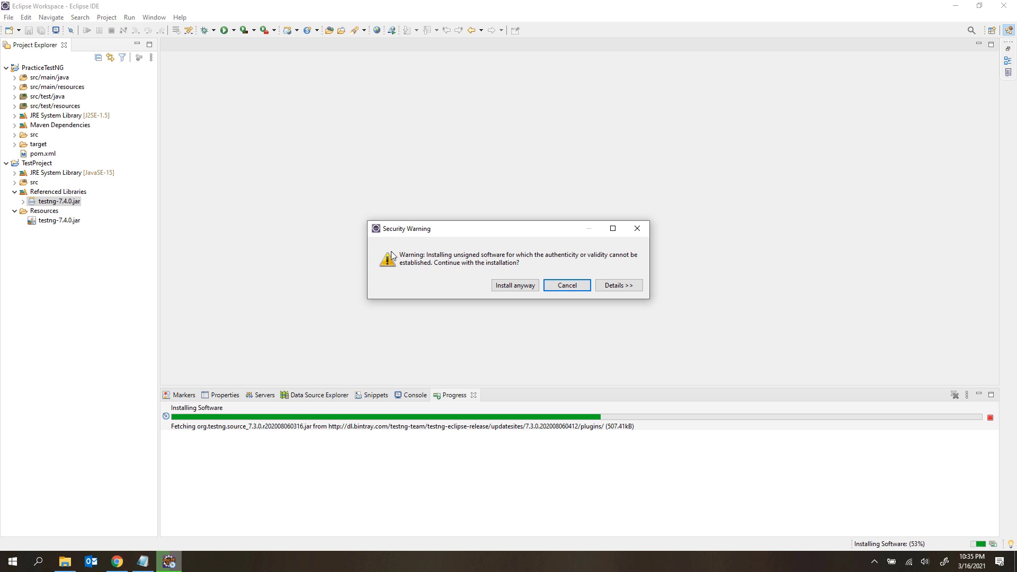
{"action": "left_click", "coordinate": [511, 286]}
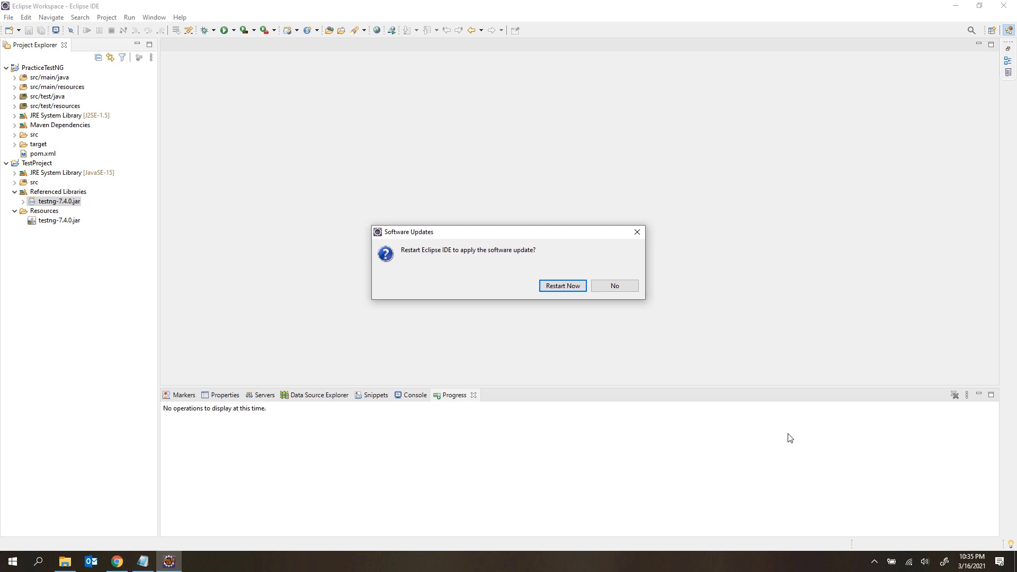
- Restart Eclipse with the C:\TestNG Tutorials\Eclipse Workspace workspace and open TestClass.java from src/test/java in PracticeTestNG
{"action": "left_click", "coordinate": [562, 286]}
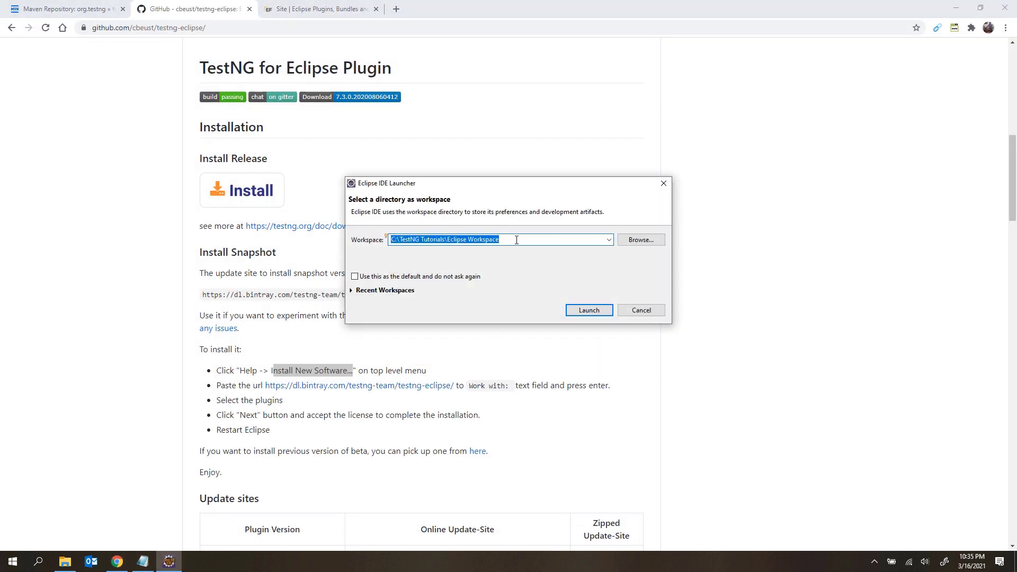
{"action": "left_click", "coordinate": [584, 313]}
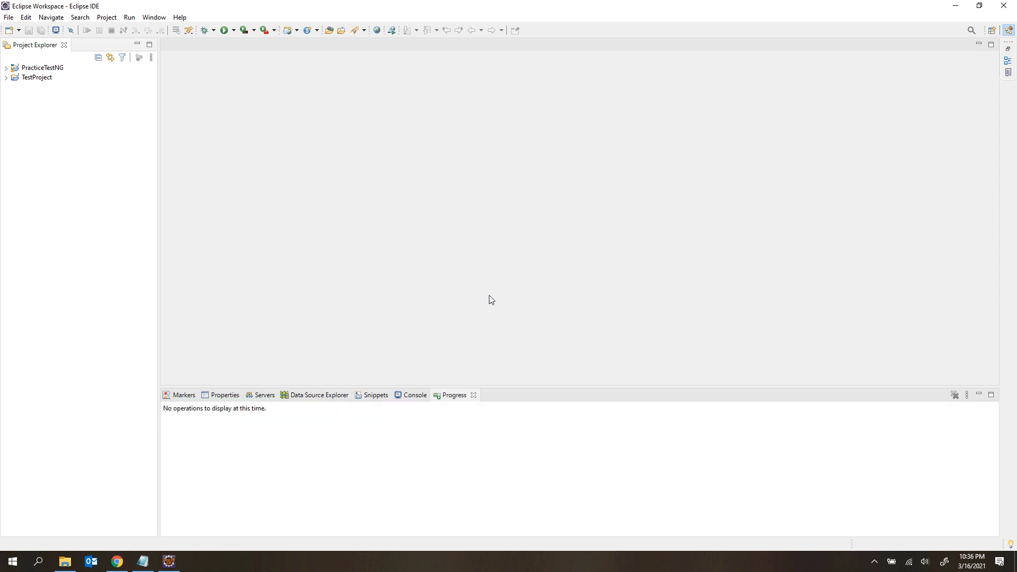
{"action": "left_click", "coordinate": [6, 68]}
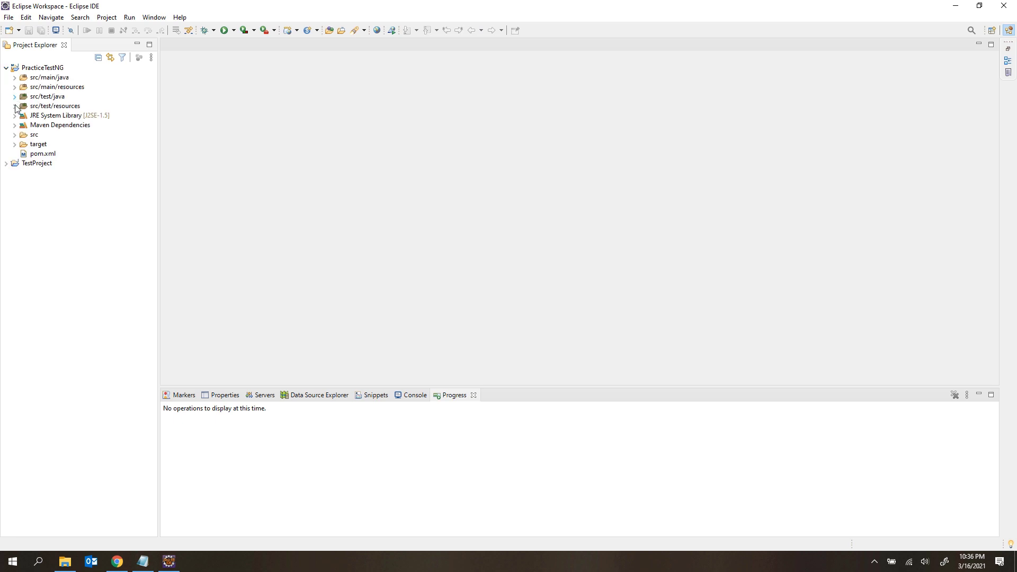
{"action": "left_click", "coordinate": [14, 96]}
{"action": "left_click", "coordinate": [22, 106]}
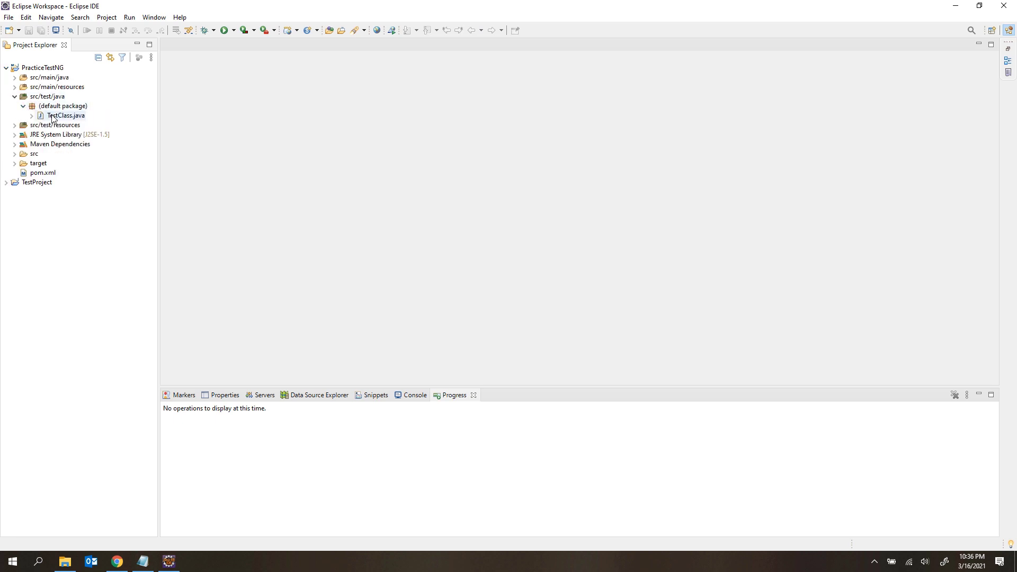
{"action": "left_click", "coordinate": [53, 116]}
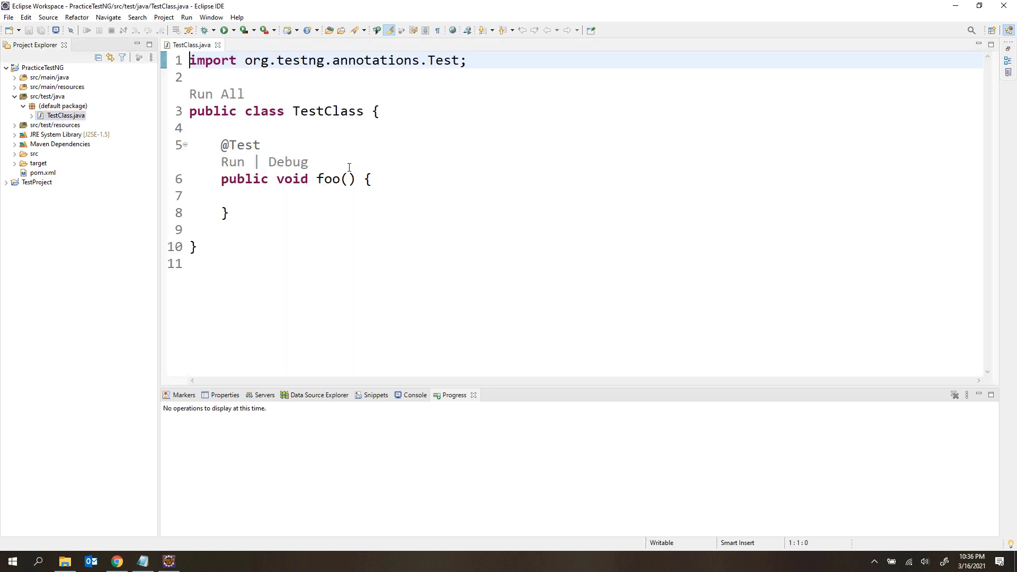
- Check the run configurations for a TestNG launch type and close them without running anything
{"action": "right_click", "coordinate": [372, 170]}
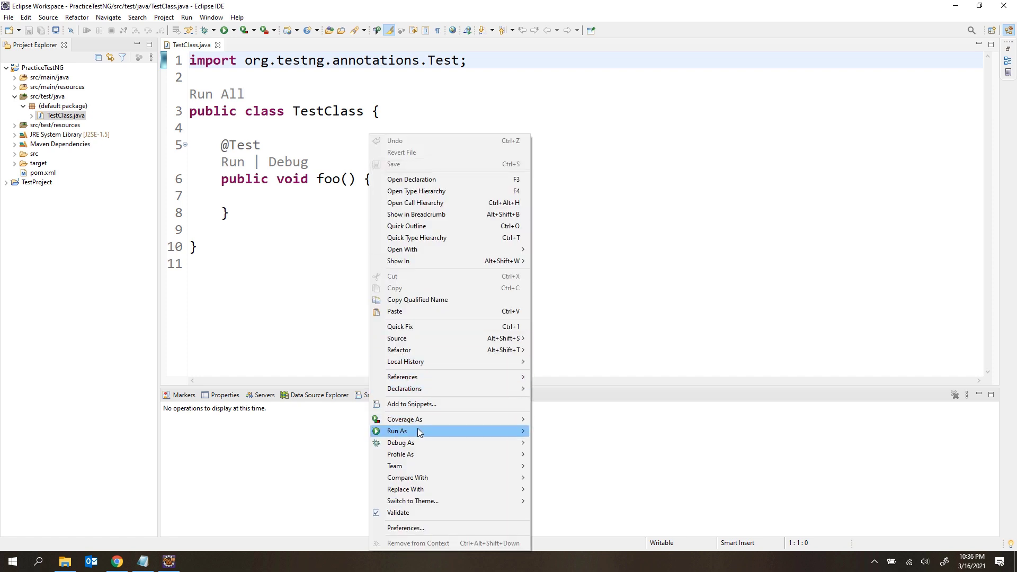
{"action": "mouse_move", "coordinate": [403, 431]}
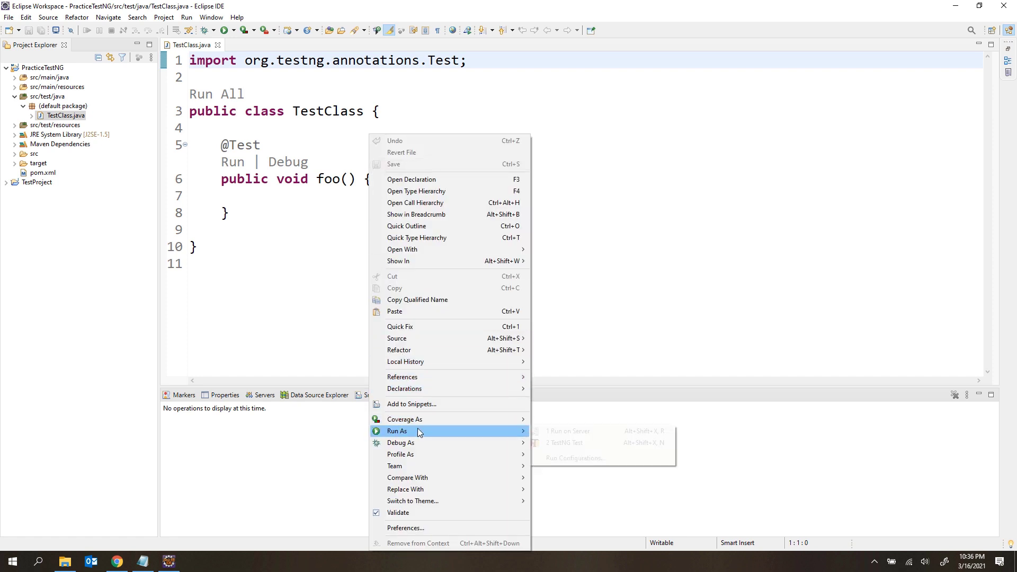
{"action": "left_click", "coordinate": [554, 460]}
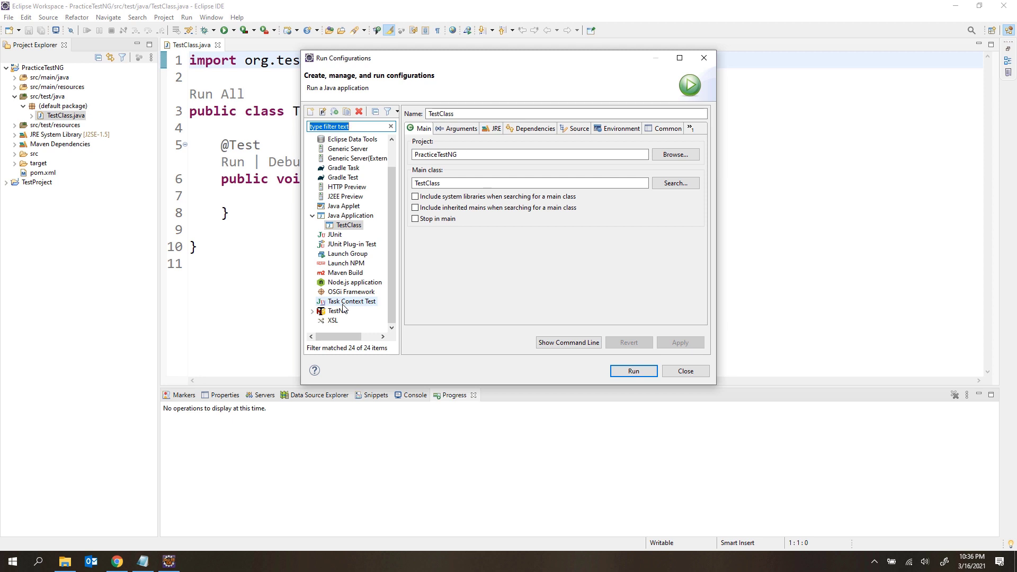
{"action": "left_click", "coordinate": [686, 370]}
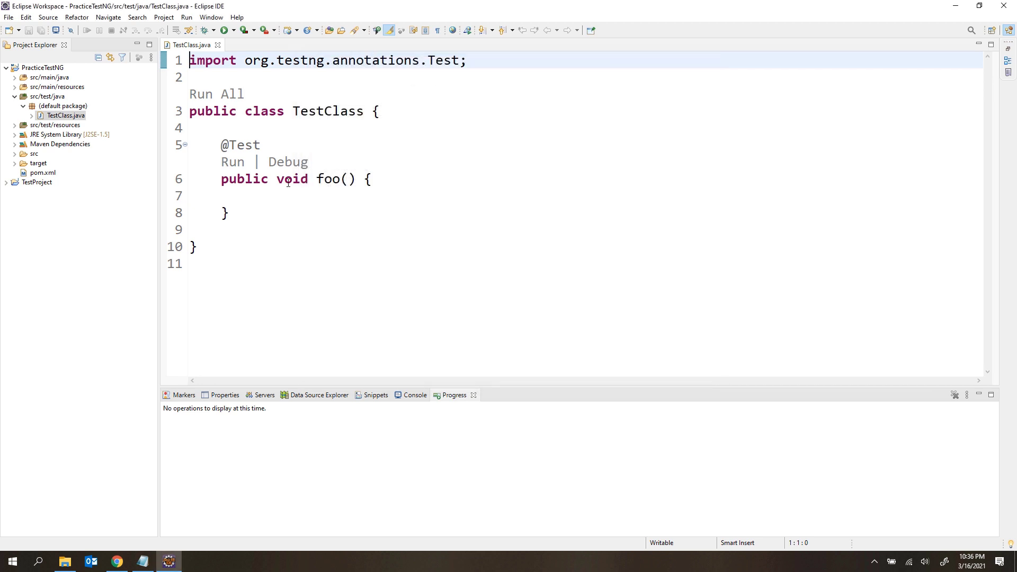
- Add a System.out.println statement printing "Testing" to the foo() method and save TestClass.java
{"action": "left_click", "coordinate": [249, 197]}
{"action": "type", "text": "sysout"}
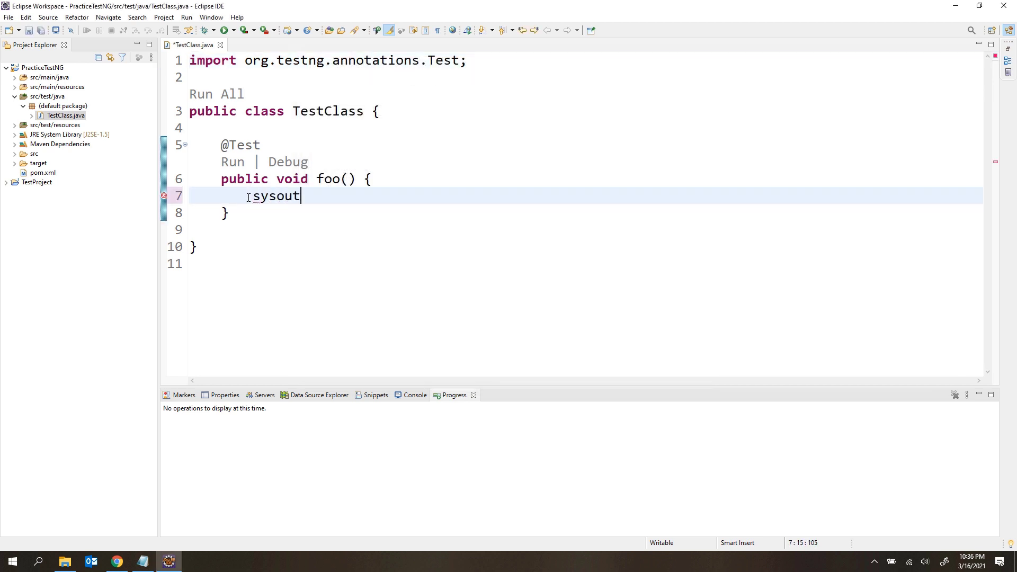
{"action": "key", "text": "ctrl+space"}
{"action": "type", "text": "\"Pr"}
{"action": "key", "text": "BackSpace"}
{"action": "key", "text": "BackSpace"}
{"action": "type", "text": "Testing"}
{"action": "key", "text": "ctrl+s"}
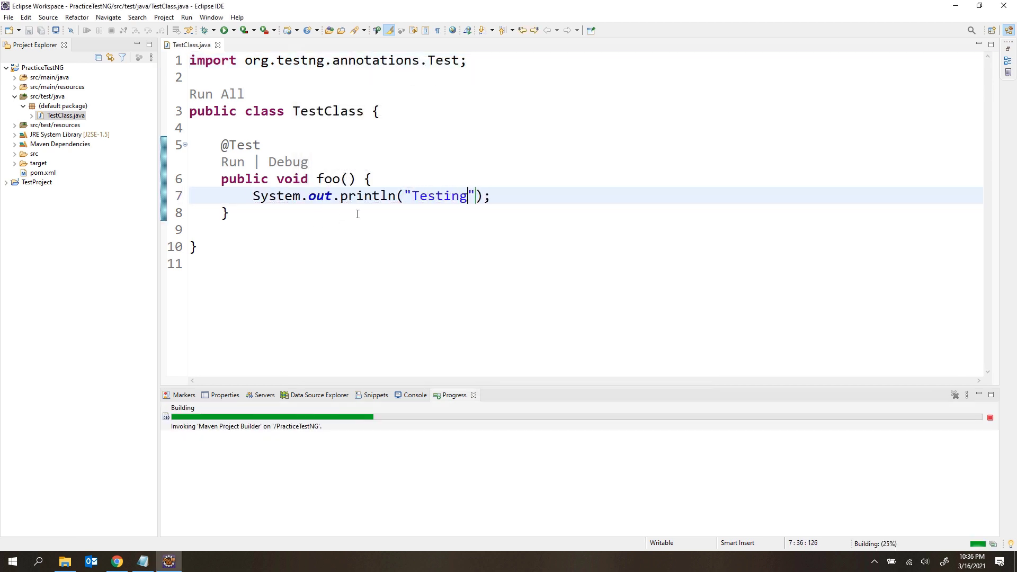
- Run TestClass.java as a TestNG Test
{"action": "left_click", "coordinate": [357, 214]}
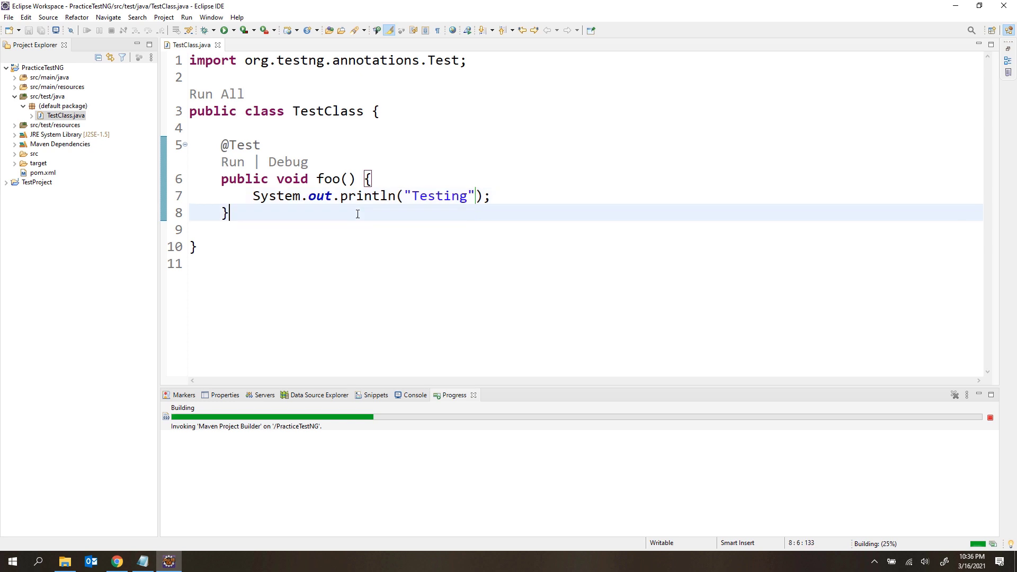
{"action": "right_click", "coordinate": [365, 154]}
{"action": "mouse_move", "coordinate": [422, 443]}
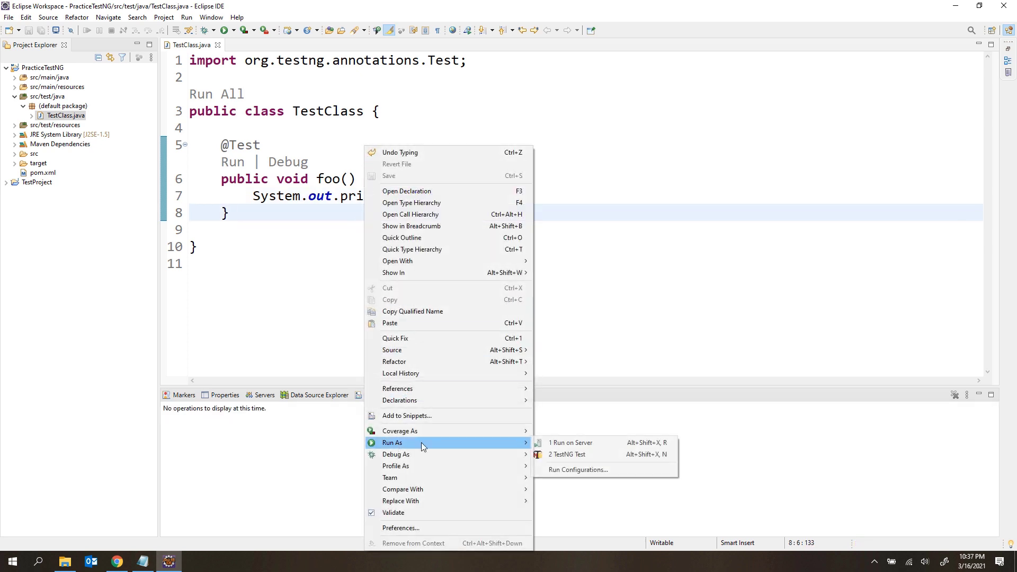
{"action": "left_click", "coordinate": [583, 456]}
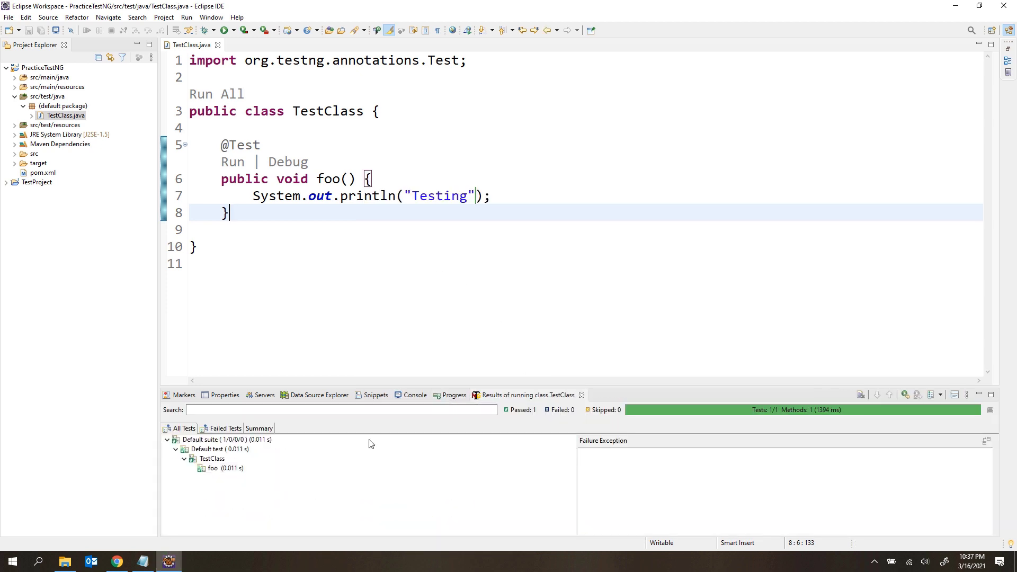
- Check the console output of the TestClass run for the printed text and the result of foo
{"action": "left_click", "coordinate": [415, 394]}
{"action": "scroll", "coordinate": [222, 453], "scroll_direction": "up", "scroll_amount": 3}
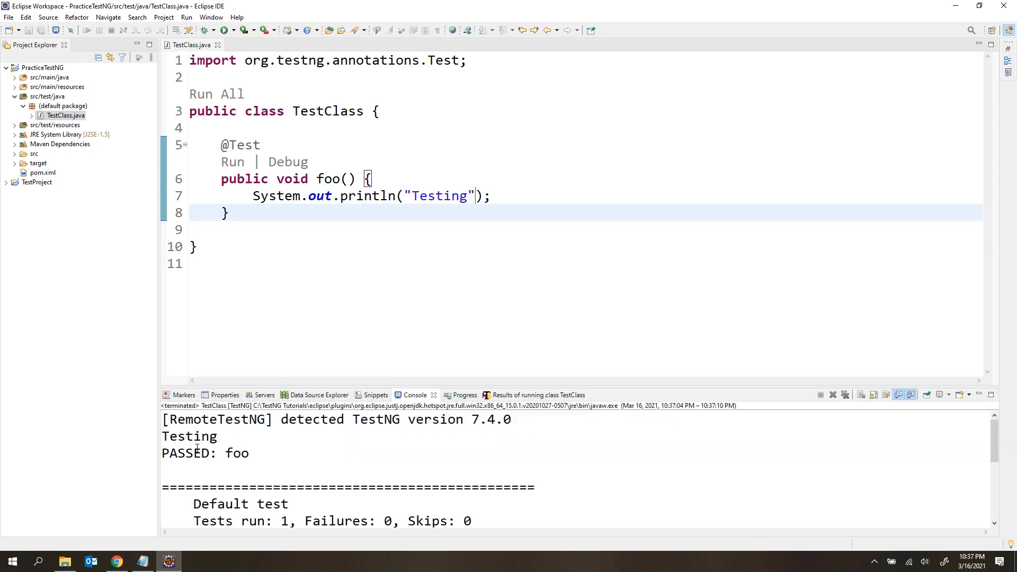
{"action": "double_click", "coordinate": [184, 436]}
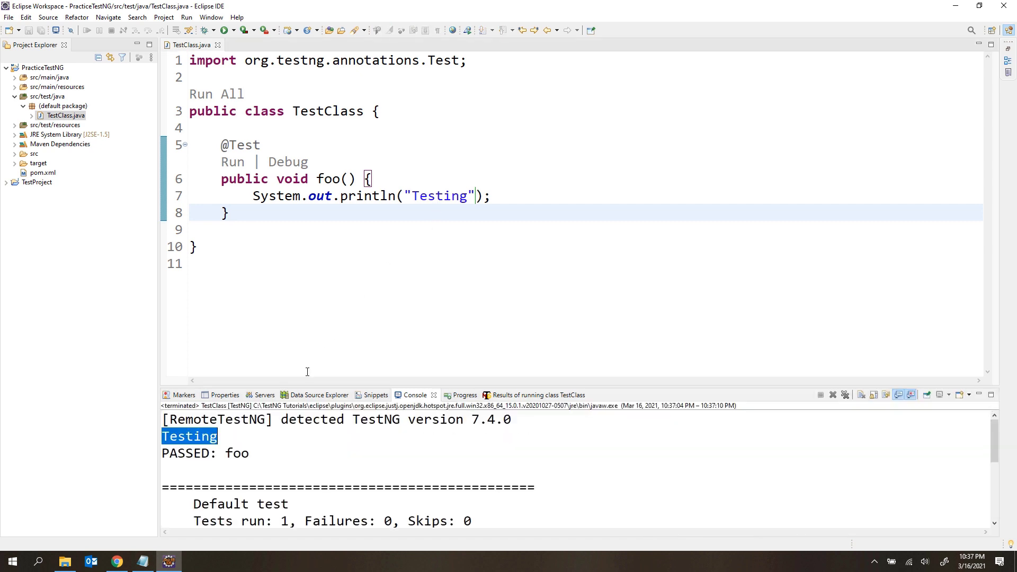
{"action": "left_click", "coordinate": [236, 247]}
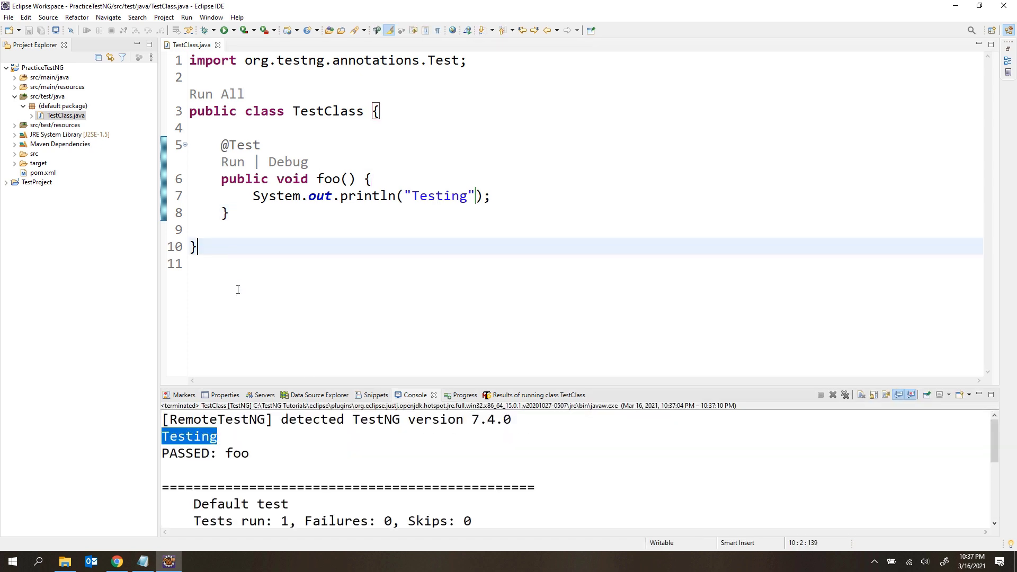
{"action": "left_click_drag", "start_coordinate": [236, 286], "coordinate": [184, 114]}
{"action": "left_click", "coordinate": [271, 230]}
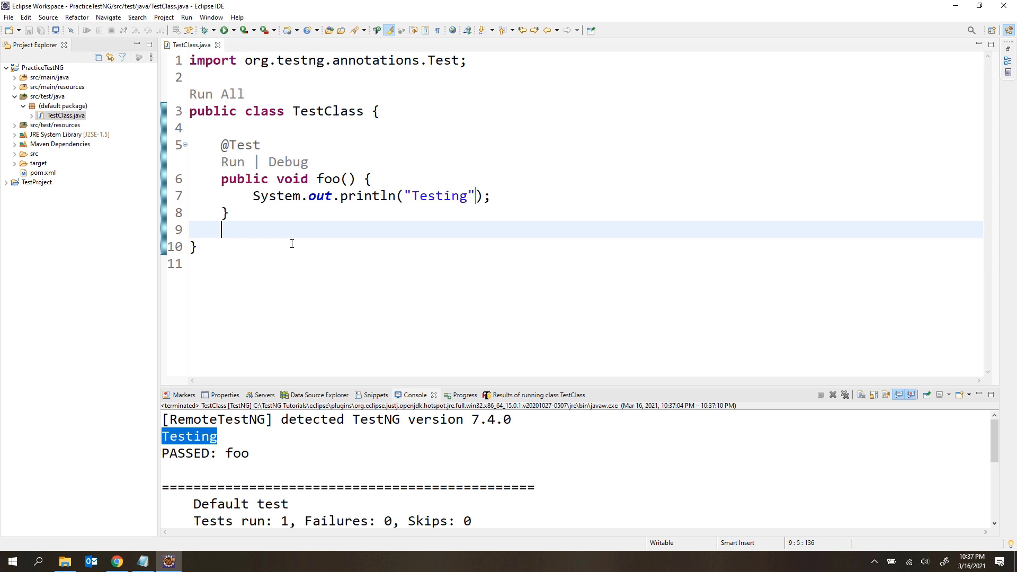
- Switch to the Notepad notes on installing TestNG and review the item about installing the IDE plugin
{"action": "left_click", "coordinate": [142, 562]}
{"action": "left_click", "coordinate": [204, 244]}
{"action": "left_click_drag", "start_coordinate": [409, 39], "coordinate": [7, 40]}
{"action": "left_click", "coordinate": [78, 96]}
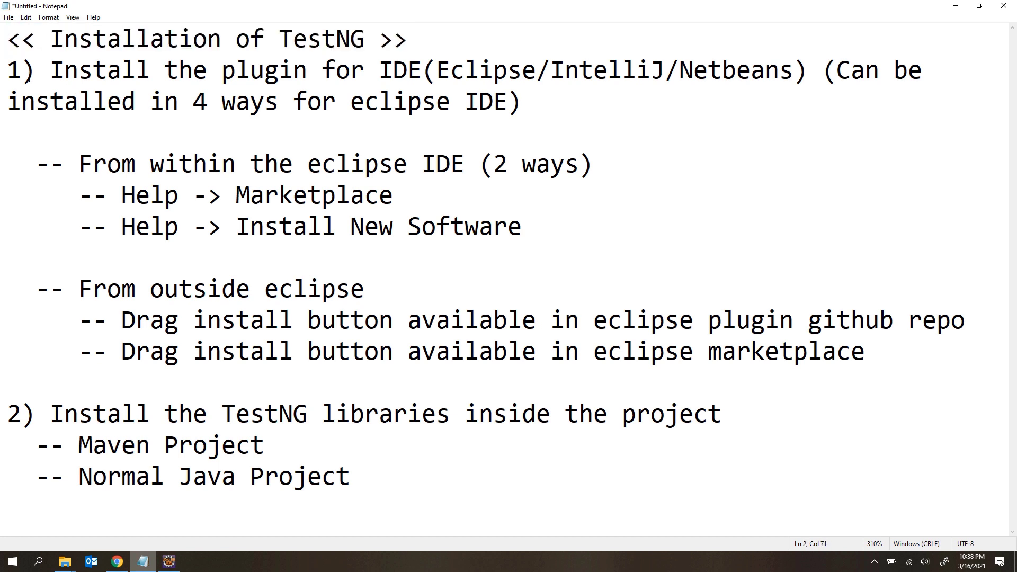
{"action": "left_click_drag", "start_coordinate": [42, 75], "coordinate": [418, 70]}
{"action": "left_click", "coordinate": [464, 72]}
{"action": "left_click", "coordinate": [610, 66]}
{"action": "left_click", "coordinate": [744, 64]}
{"action": "left_click_drag", "start_coordinate": [836, 71], "coordinate": [512, 97]}
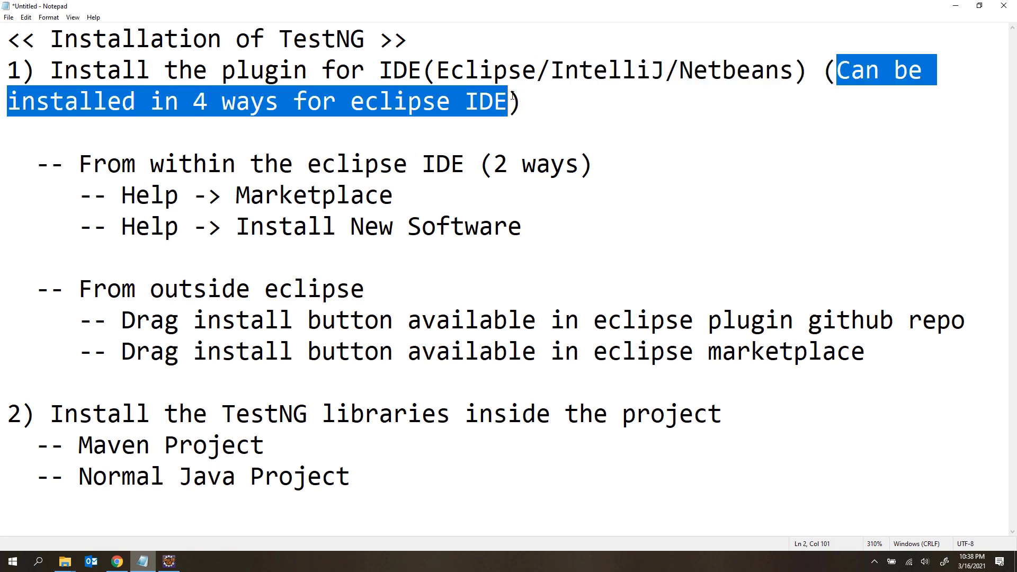
{"action": "left_click", "coordinate": [513, 97]}
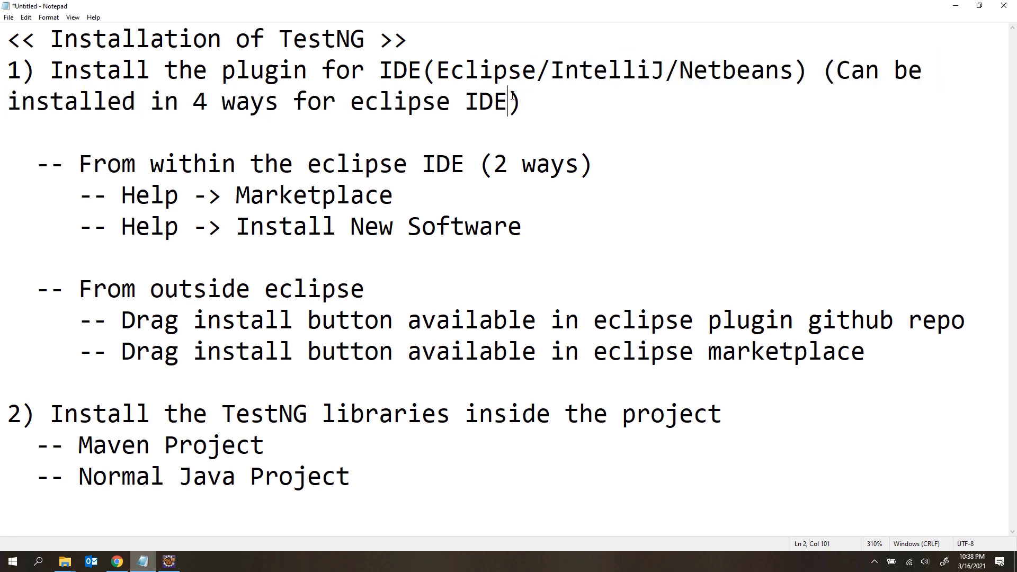
- Review the notes on the ways to install the plugin from within and from outside Eclipse
{"action": "left_click_drag", "start_coordinate": [64, 164], "coordinate": [423, 165]}
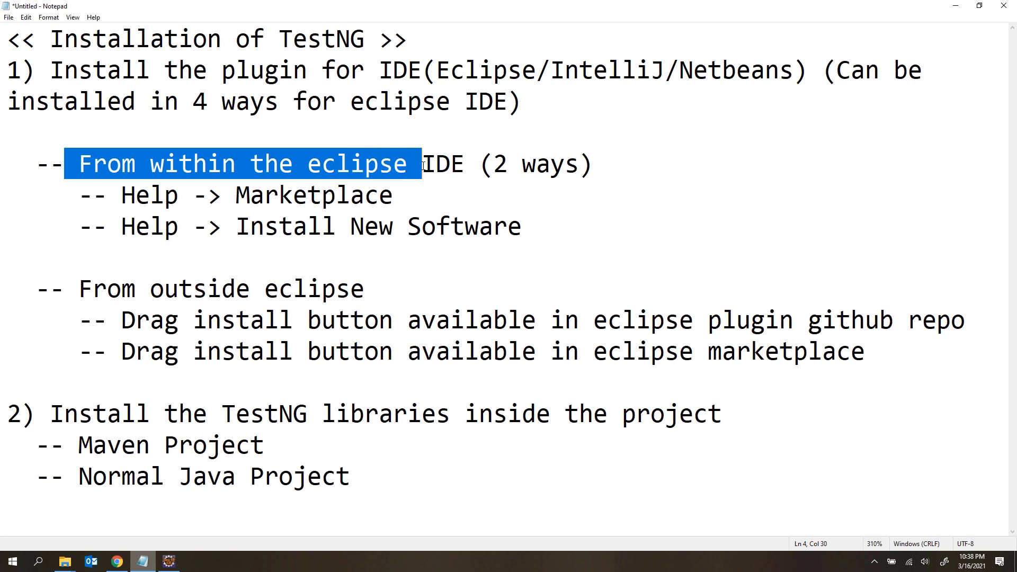
{"action": "left_click", "coordinate": [488, 169]}
{"action": "left_click", "coordinate": [152, 199]}
{"action": "left_click", "coordinate": [293, 199]}
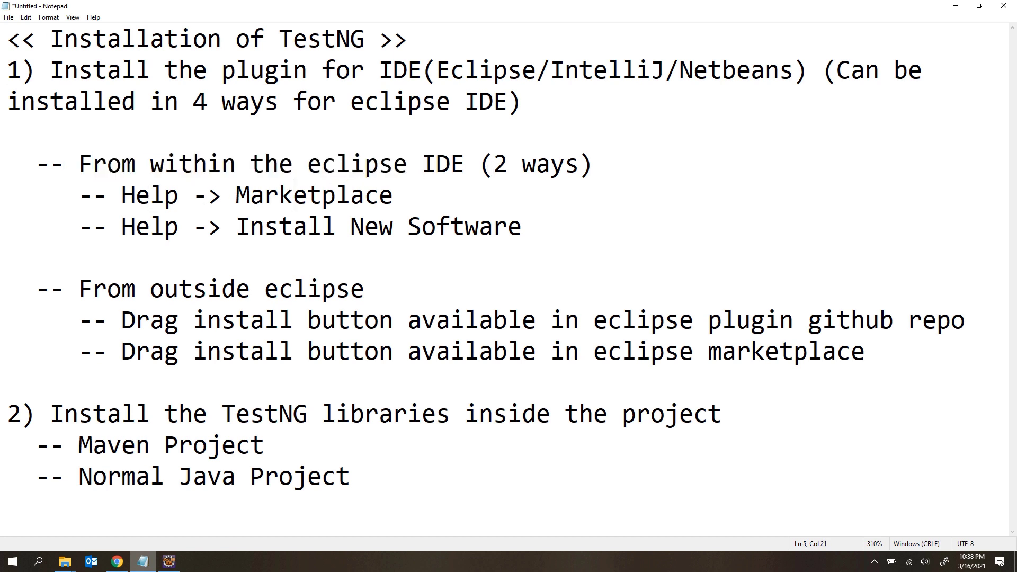
{"action": "left_click", "coordinate": [136, 228]}
{"action": "left_click", "coordinate": [279, 228]}
{"action": "left_click", "coordinate": [363, 224]}
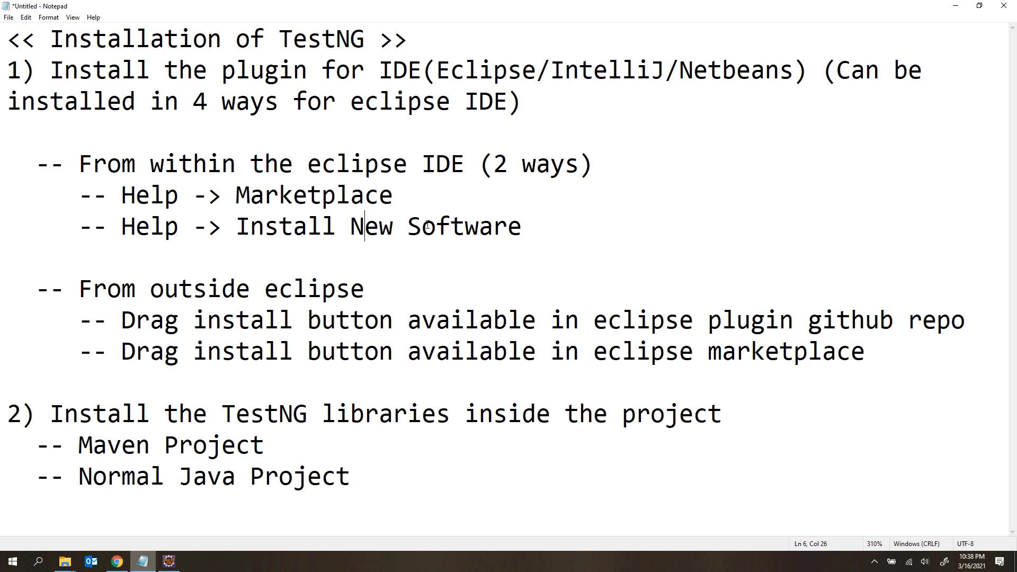
{"action": "left_click", "coordinate": [540, 228]}
{"action": "left_click", "coordinate": [322, 291]}
{"action": "left_click", "coordinate": [138, 314]}
{"action": "left_click_drag", "start_coordinate": [35, 164], "coordinate": [451, 352]}
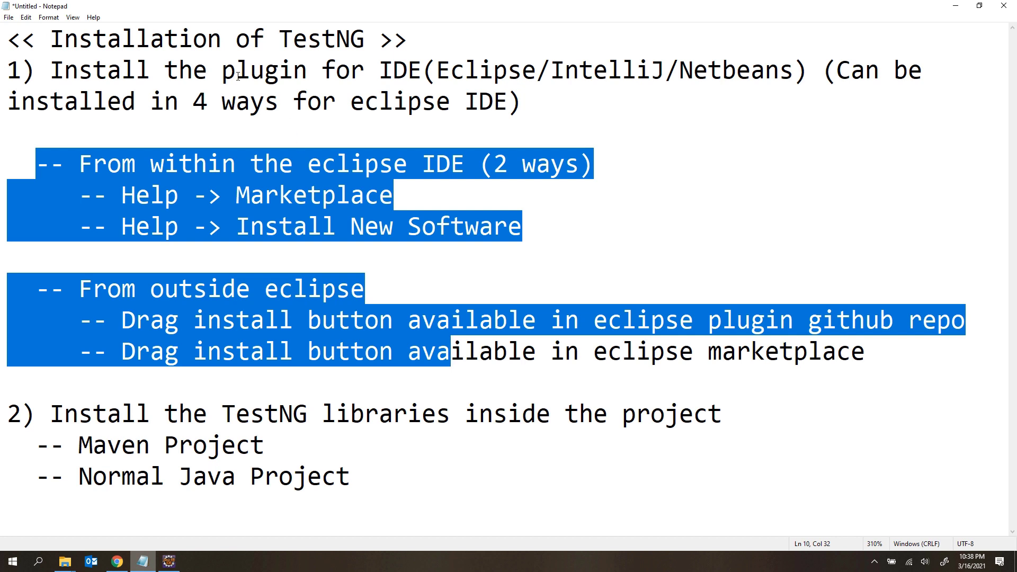
- Review the notes on installing the TestNG libraries inside a Maven project and a normal Java project
{"action": "left_click", "coordinate": [36, 412]}
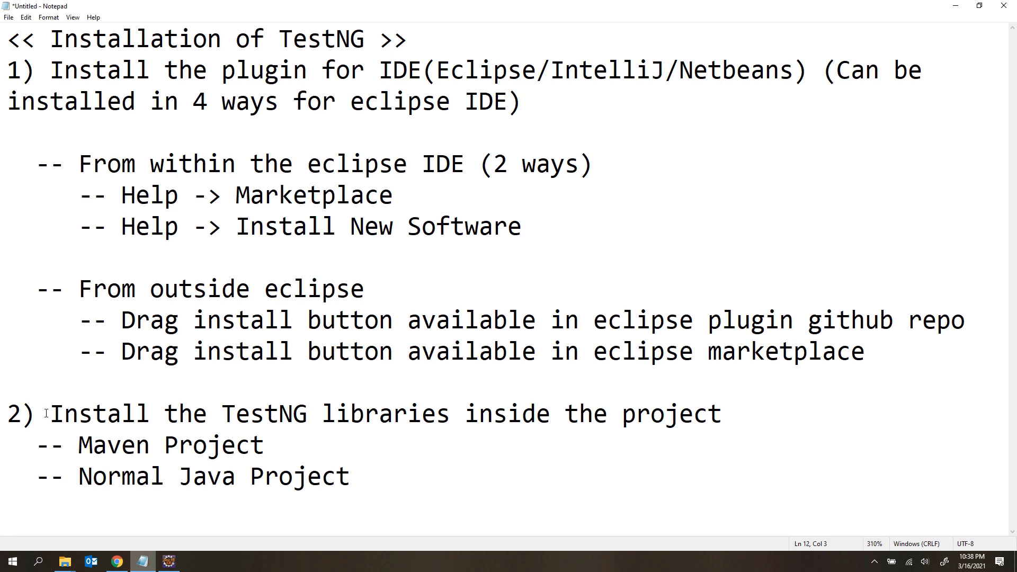
{"action": "double_click", "coordinate": [108, 445]}
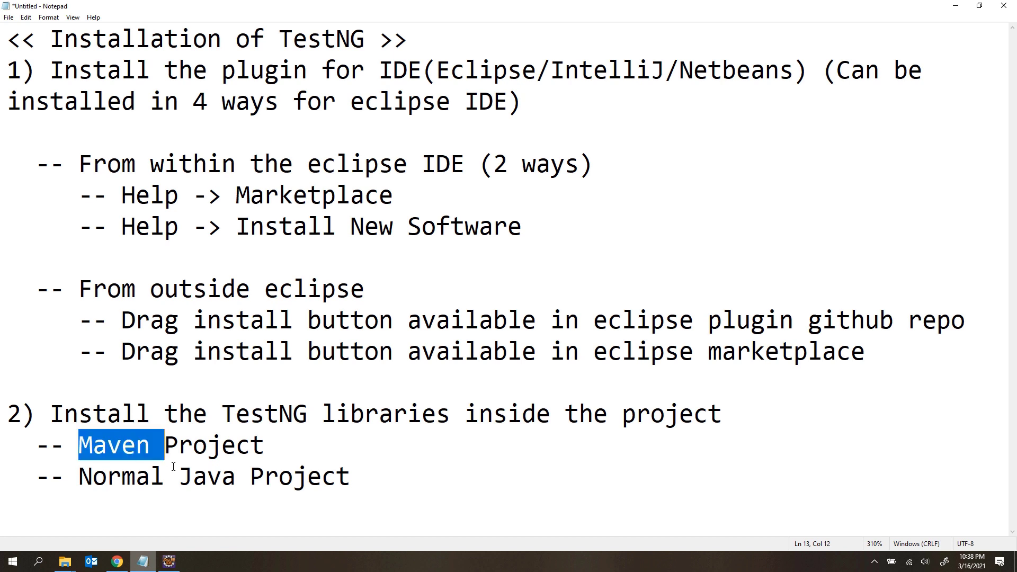
{"action": "double_click", "coordinate": [196, 476]}
{"action": "left_click_drag", "start_coordinate": [345, 478], "coordinate": [7, 446]}
{"action": "double_click", "coordinate": [114, 444]}
{"action": "double_click", "coordinate": [206, 484]}
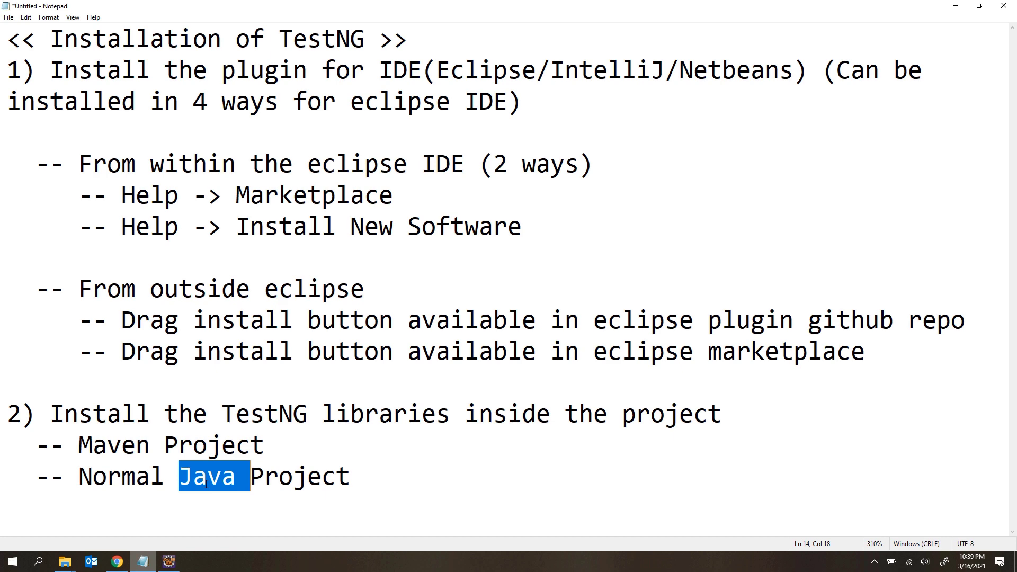
{"action": "left_click_drag", "start_coordinate": [357, 477], "coordinate": [2, 24]}
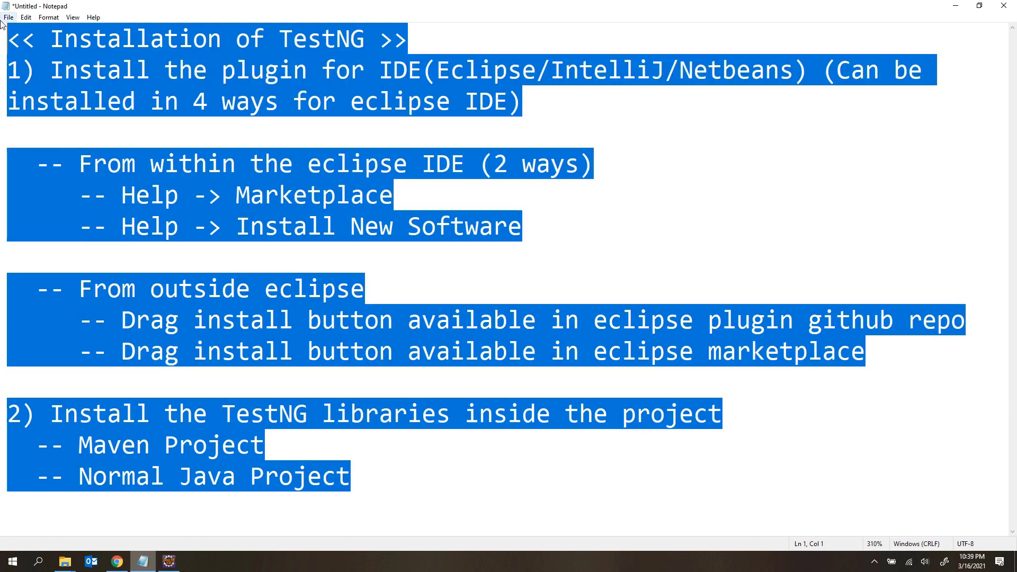
{"action": "left_click", "coordinate": [385, 254]}
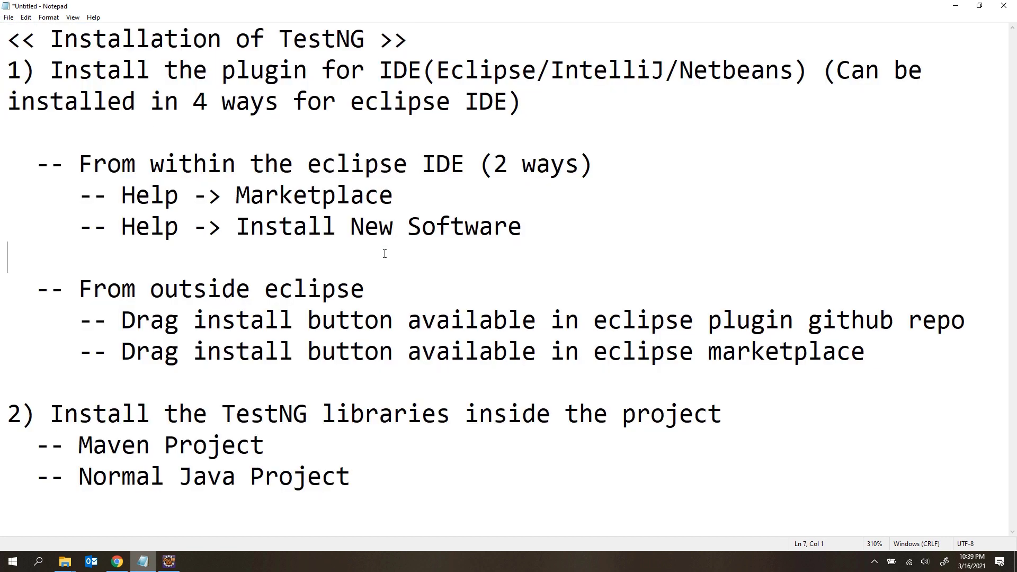